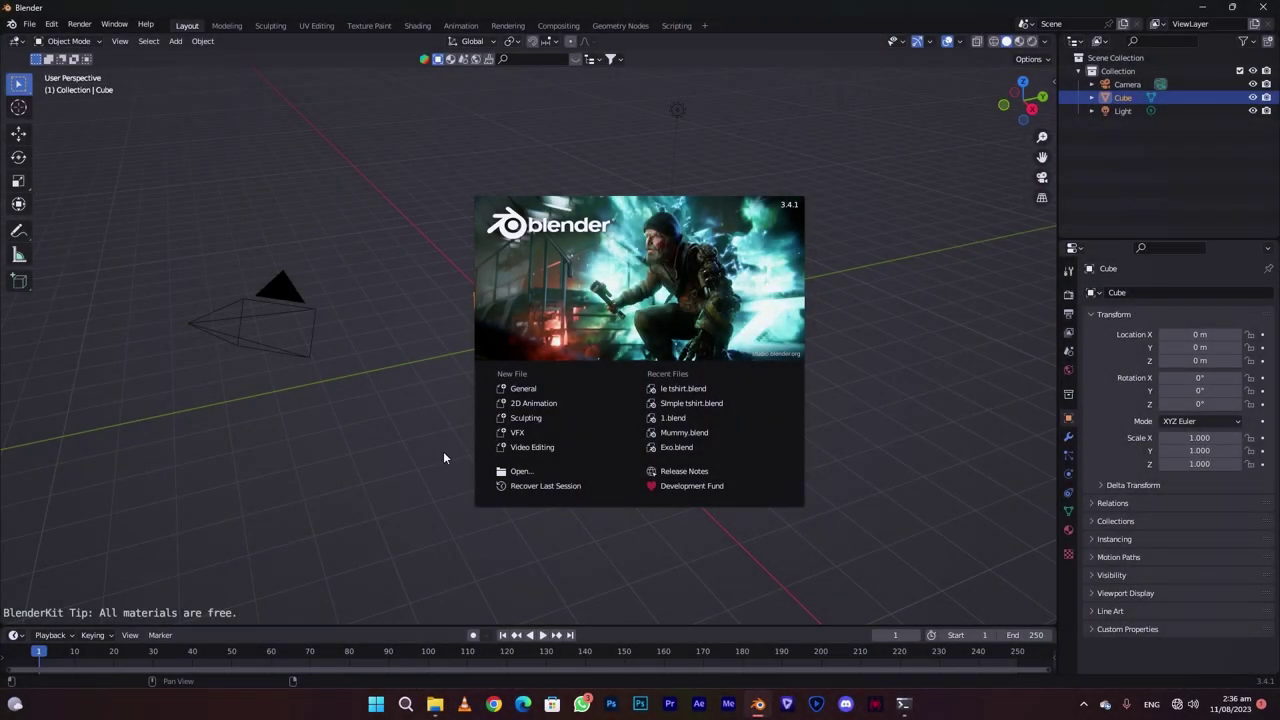
Step: Dismiss the splash screen to reveal the default cube, camera and light
click(444, 458)
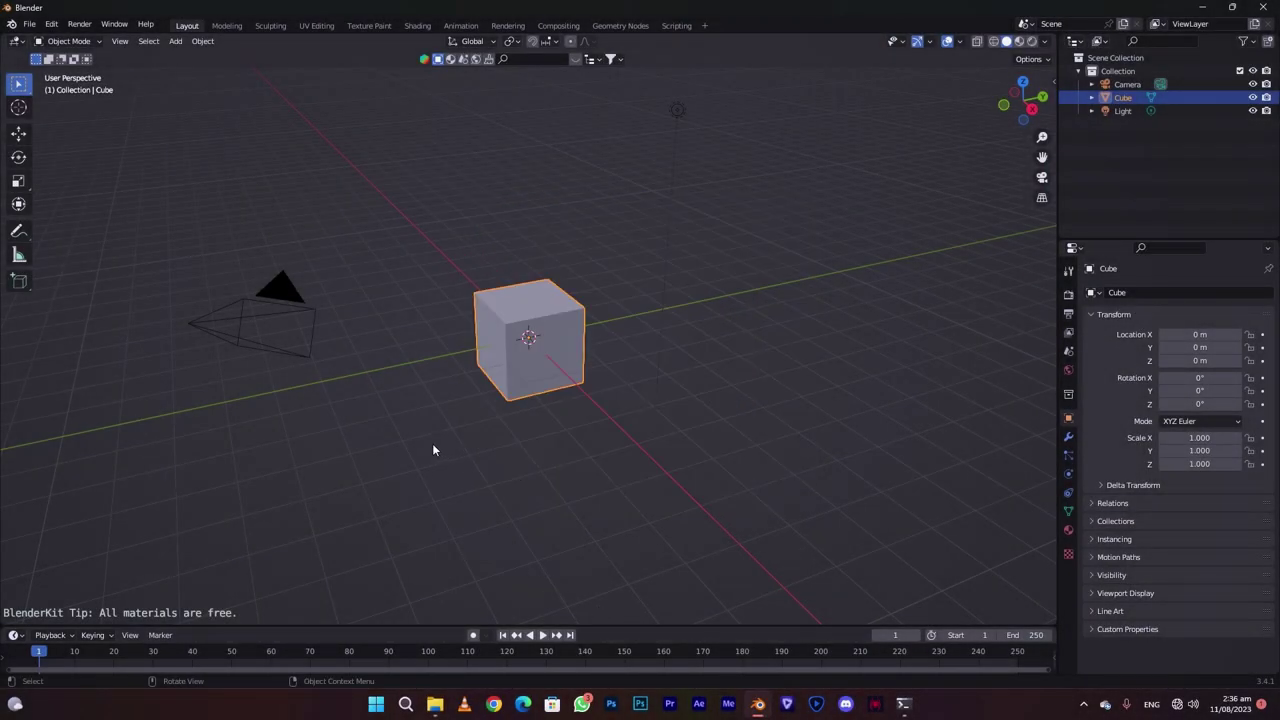
Step: Delete the default cube, camera and light, and add a plane mesh
key(a)
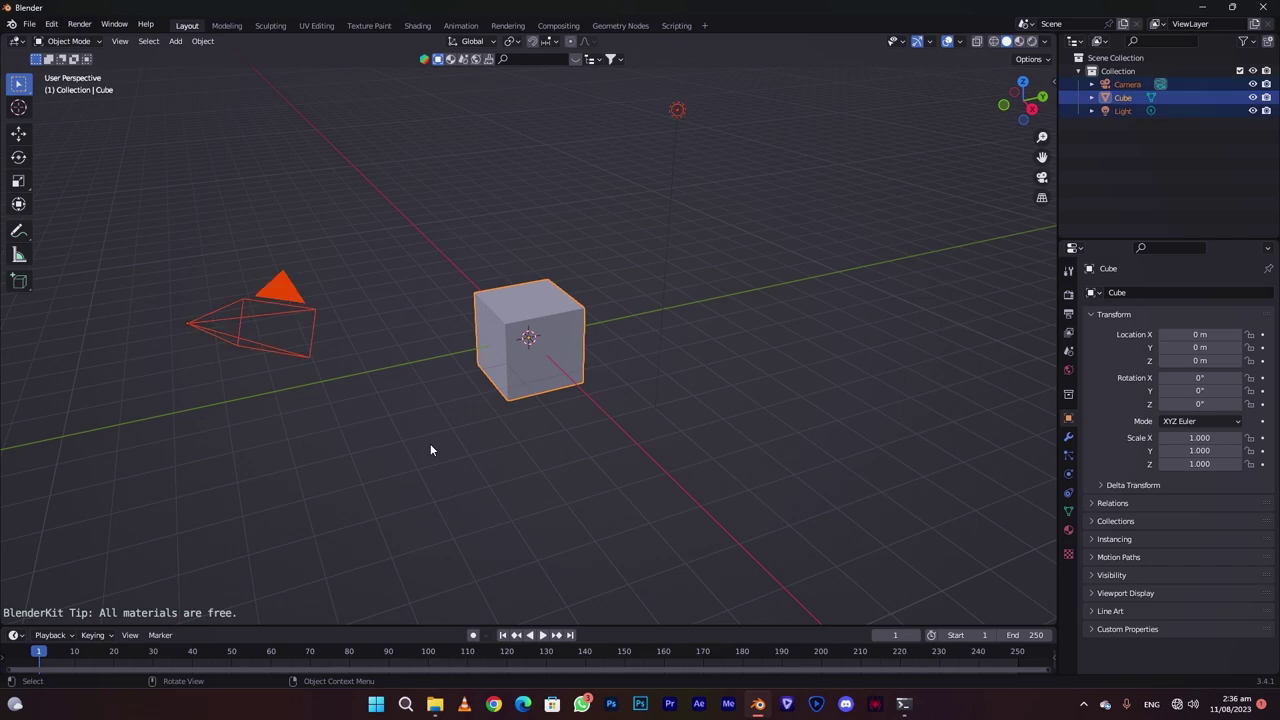
key(Delete)
key(shift)
key(shift+a)
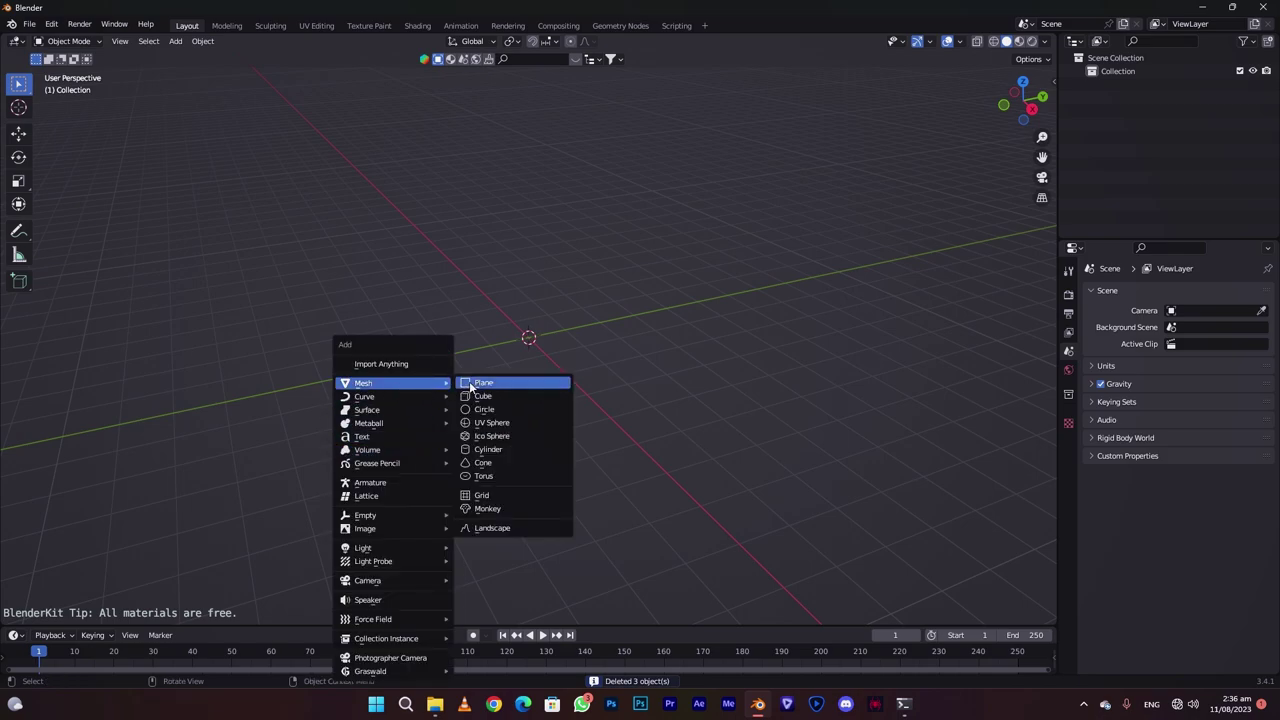
click(475, 386)
Step: Scale the plane up to 3.518 and switch it into Edit Mode
drag(1025, 98, 1001, 108)
key(s)
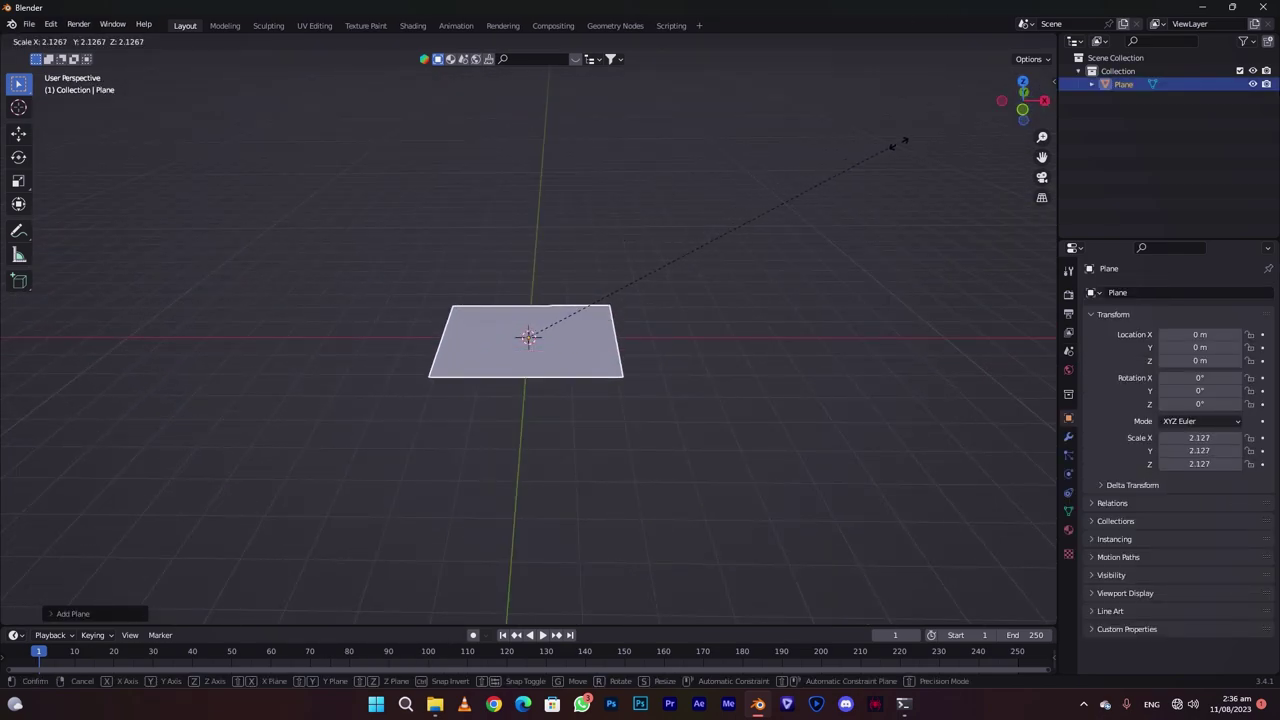
click(790, 224)
drag(1001, 98, 1012, 108)
key(s)
click(794, 200)
click(64, 41)
click(70, 76)
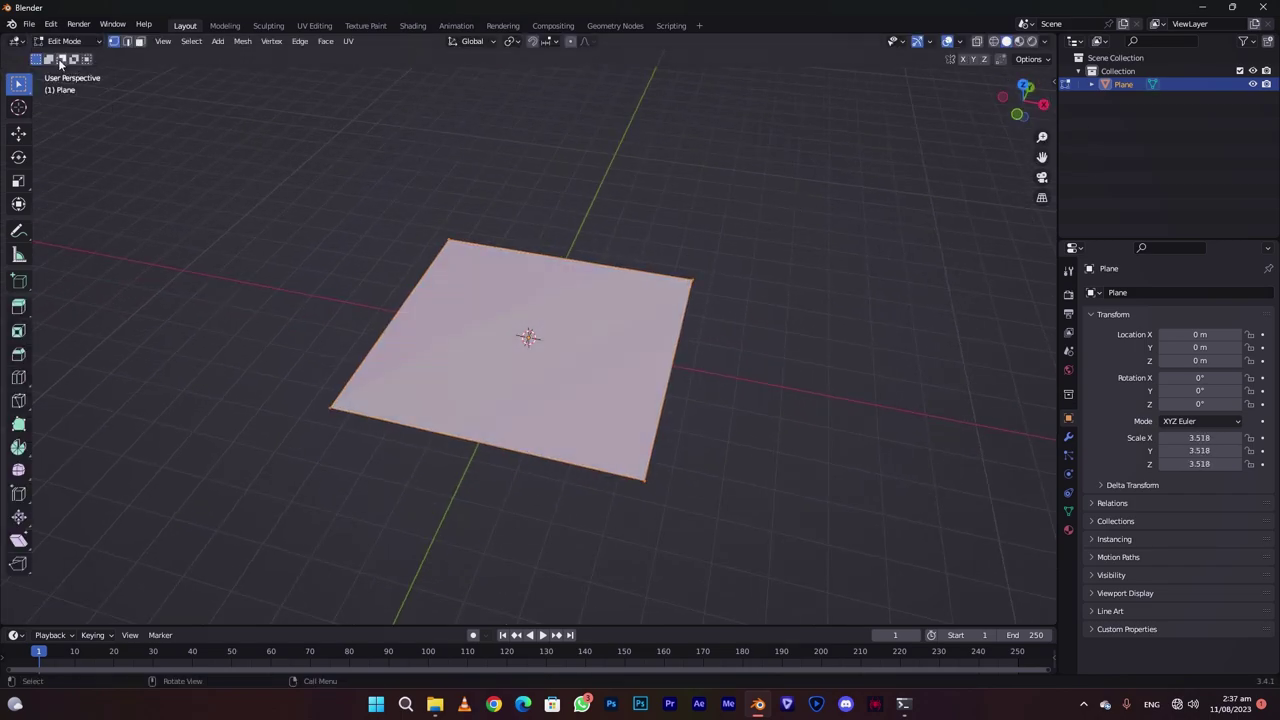
Step: Extrude the plane's back edge straight up about 5.027 m, then return to Object Mode
click(127, 42)
click(567, 258)
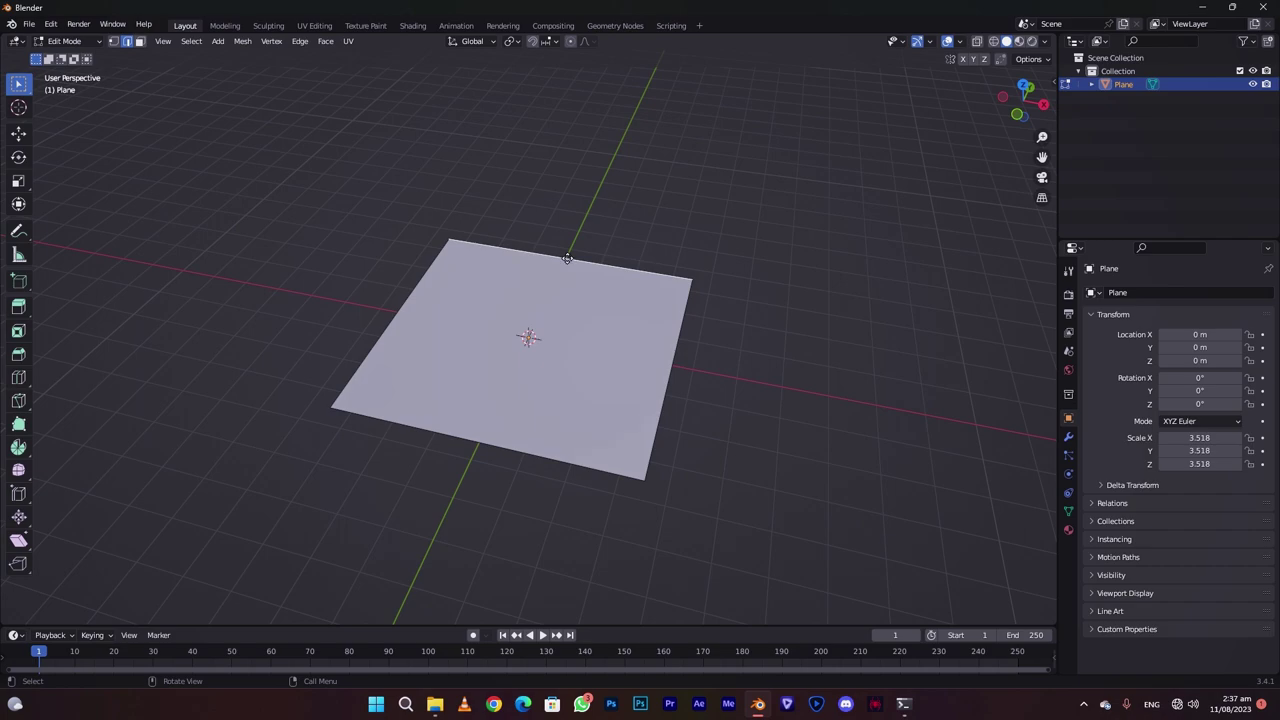
key(e)
key(z)
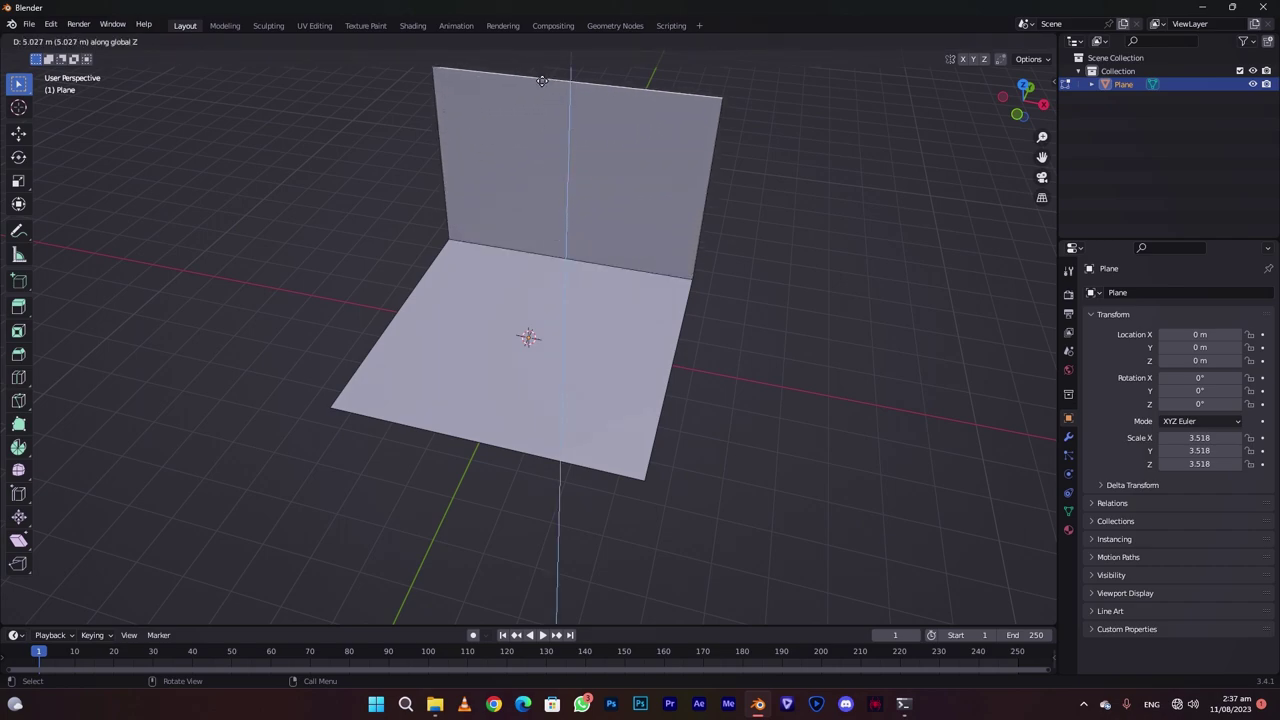
click(541, 80)
click(60, 42)
click(66, 54)
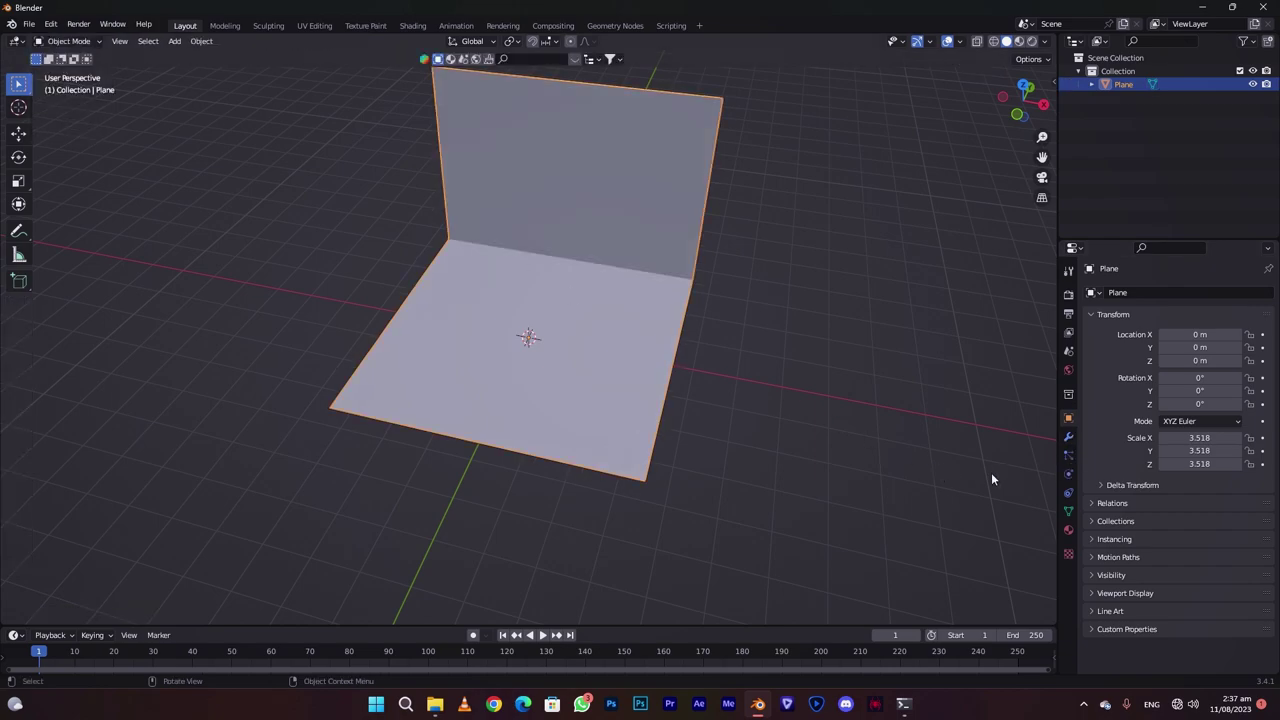
Step: Add a Bevel modifier to the plane with 0.22 m amount and 38 segments
click(1068, 437)
click(1188, 292)
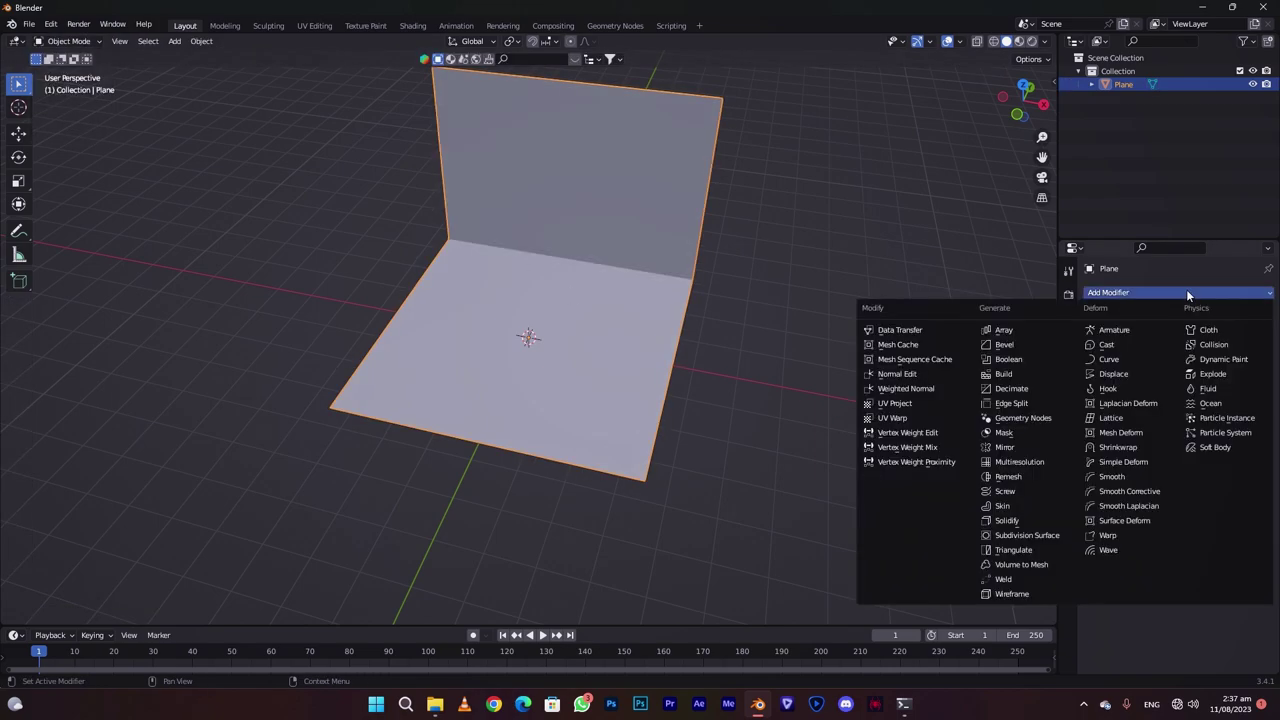
click(1022, 346)
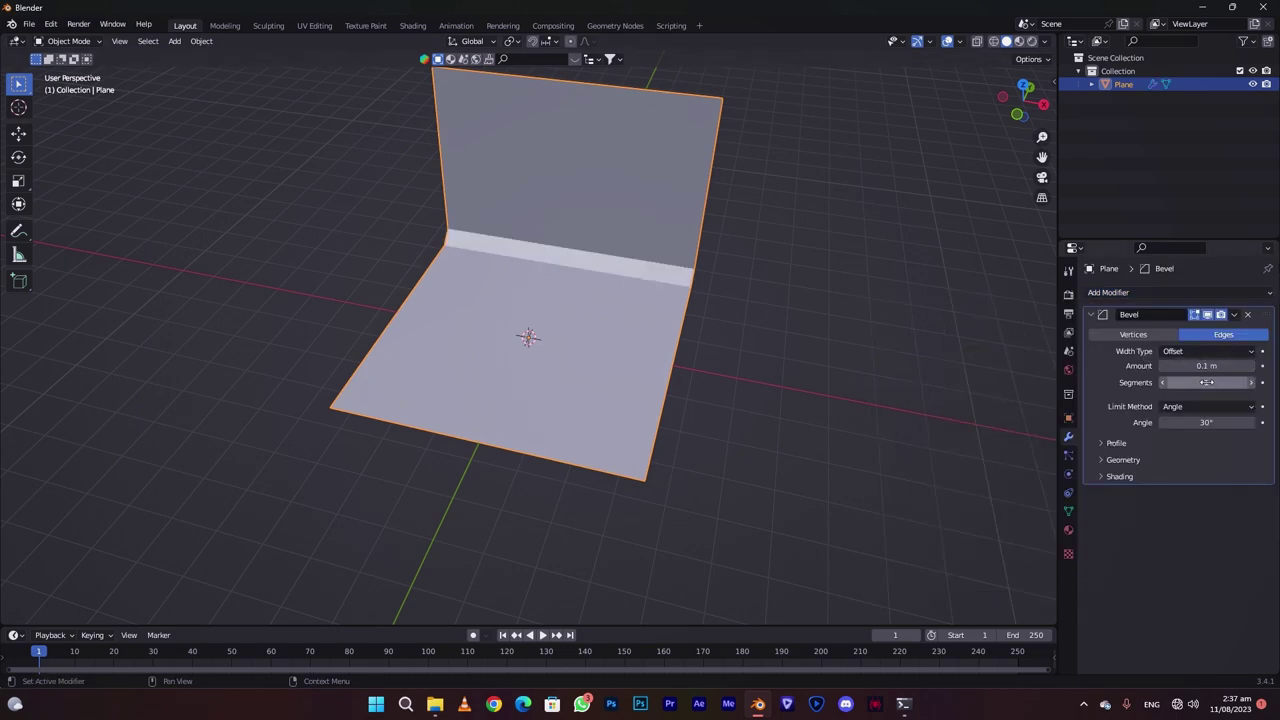
drag(1194, 366, 1230, 366)
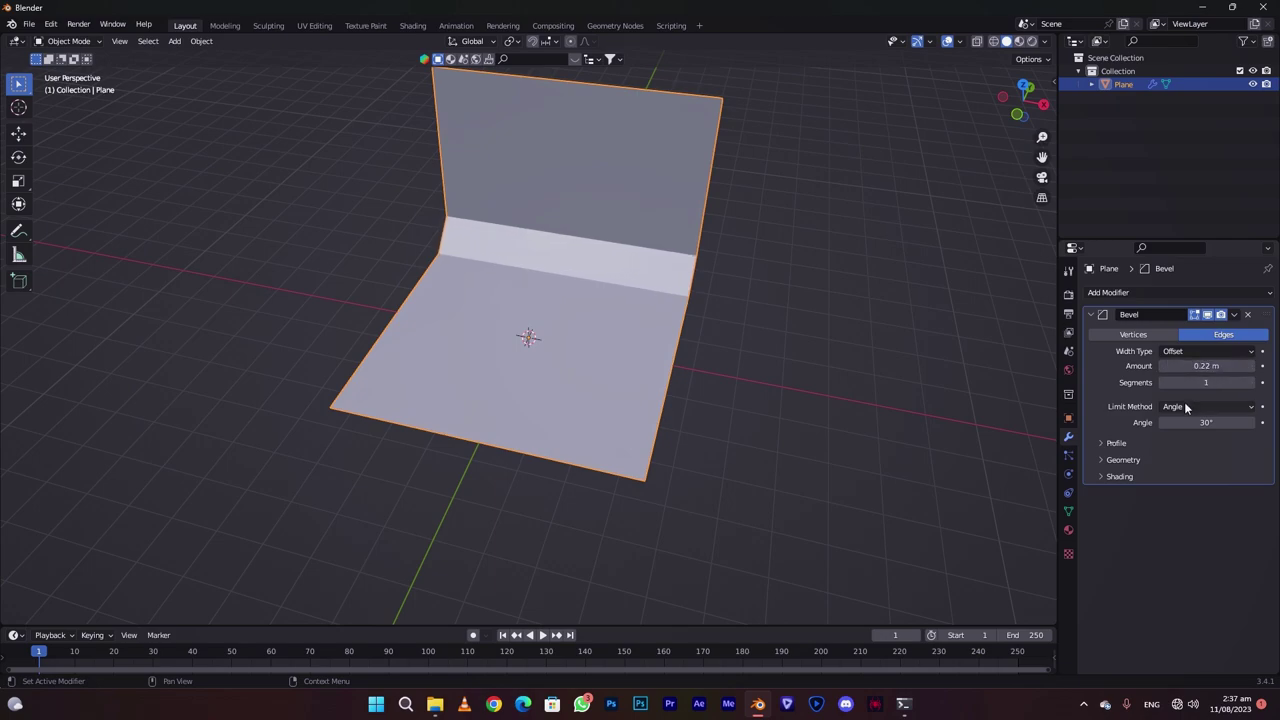
drag(1206, 382, 1250, 382)
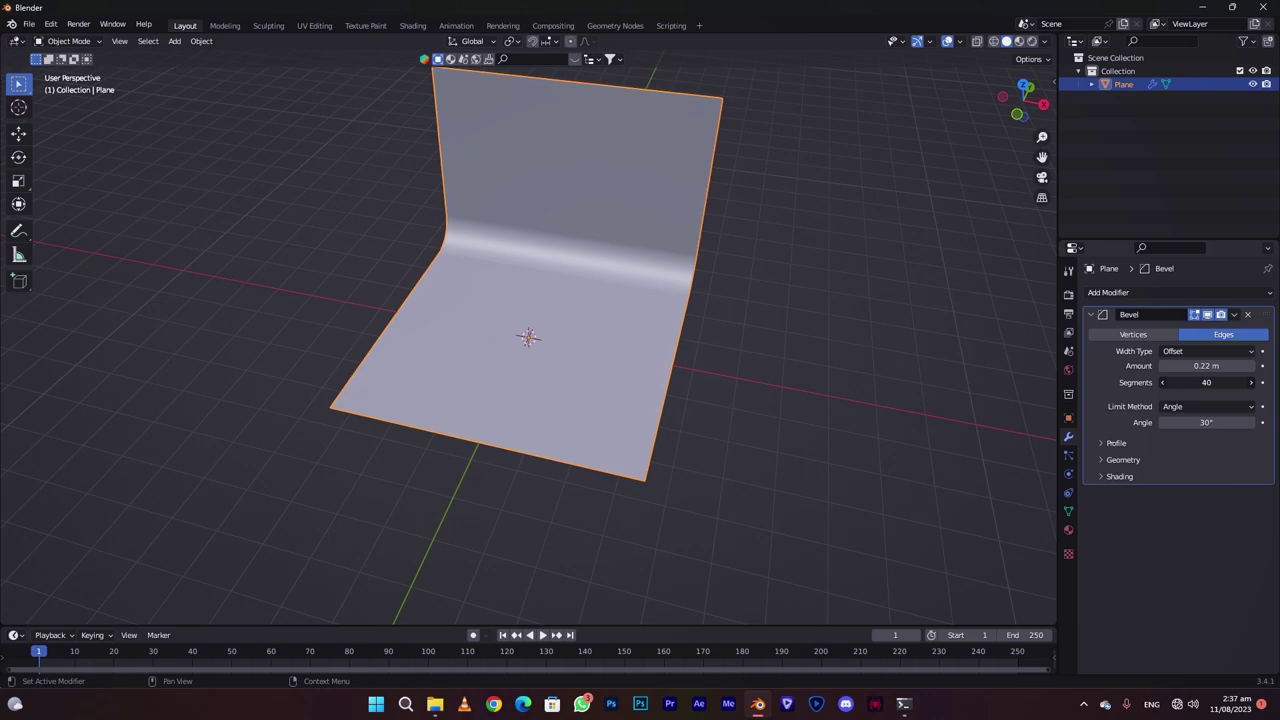
drag(1206, 382, 1140, 414)
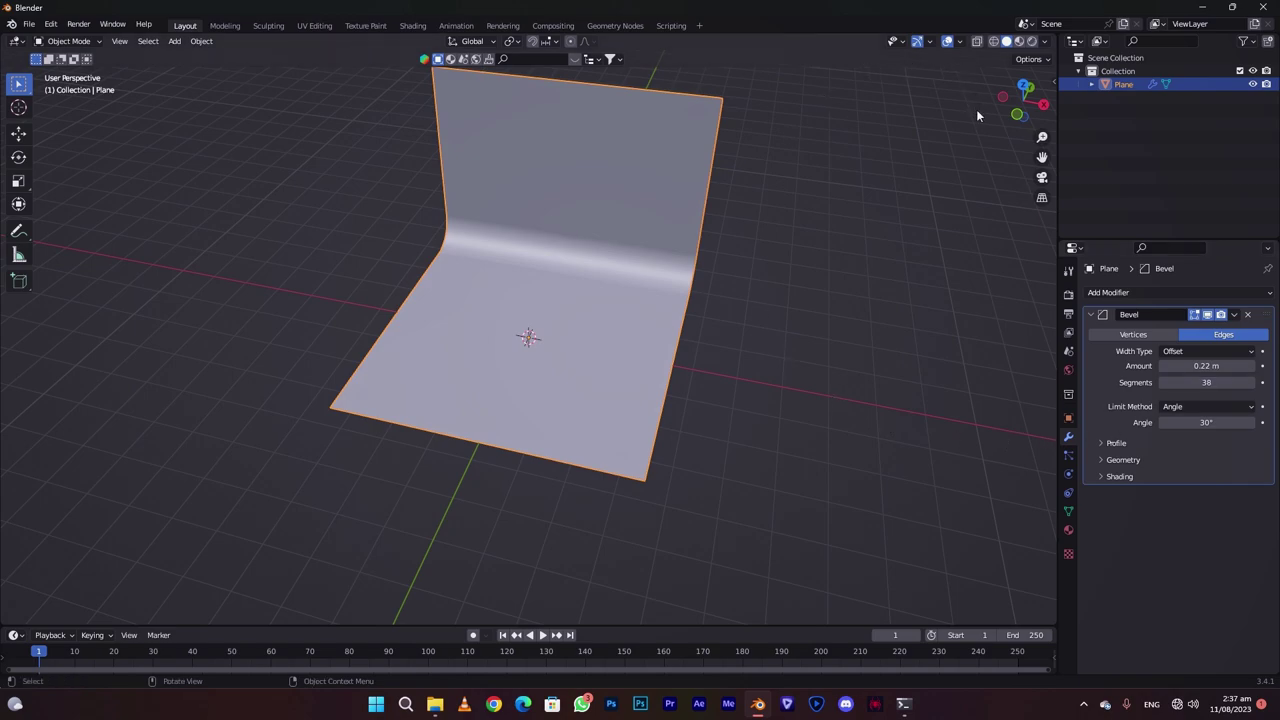
mouse_move(1022, 100)
mouse_down()
mouse_move(1017, 113)
mouse_move(1022, 104)
mouse_up()
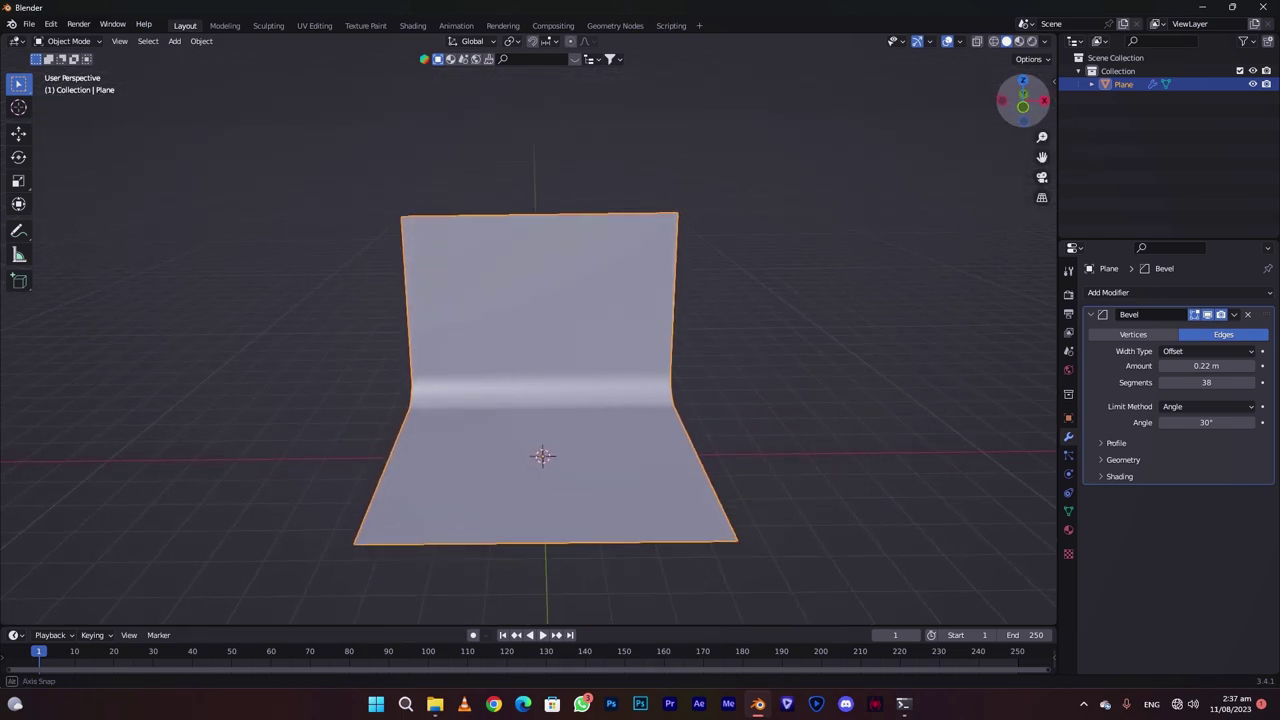
Step: Import the T-shirt model and move it into a new collection named Tshirt
click(29, 24)
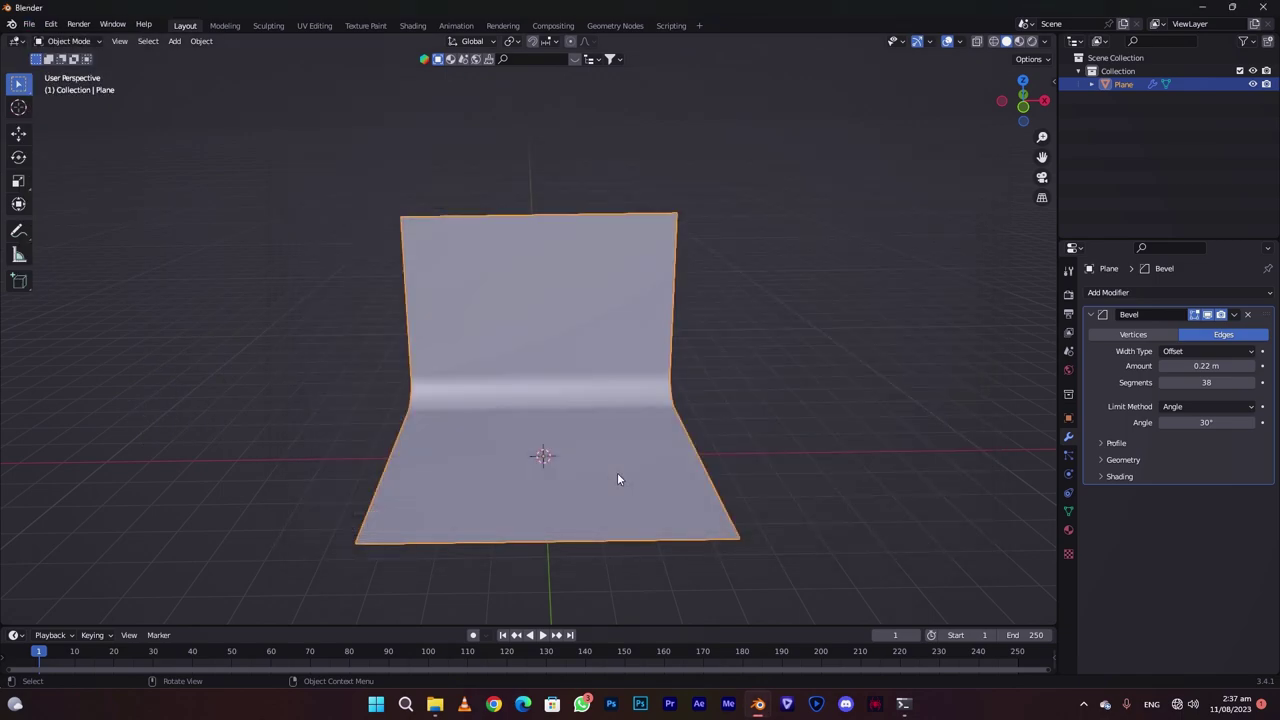
key(m)
click(594, 395)
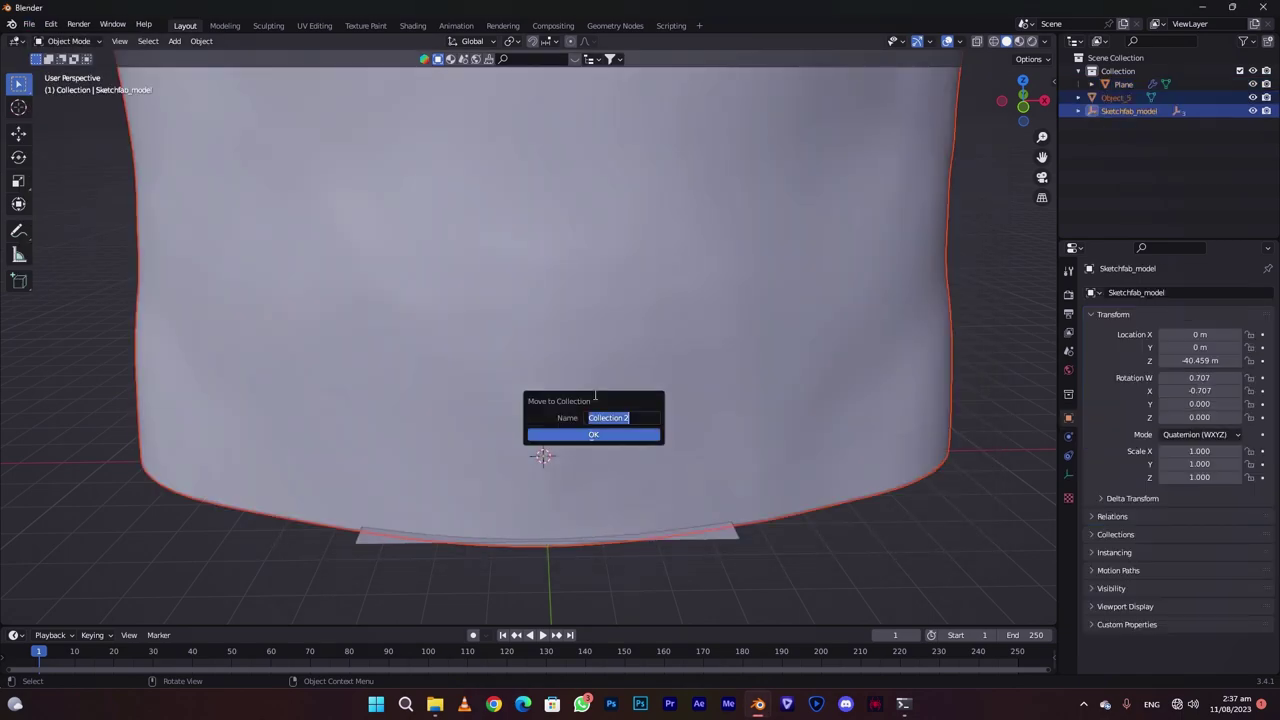
text(Tshirt)
click(595, 437)
Step: Scale the T-shirt down to 0.058
key(s)
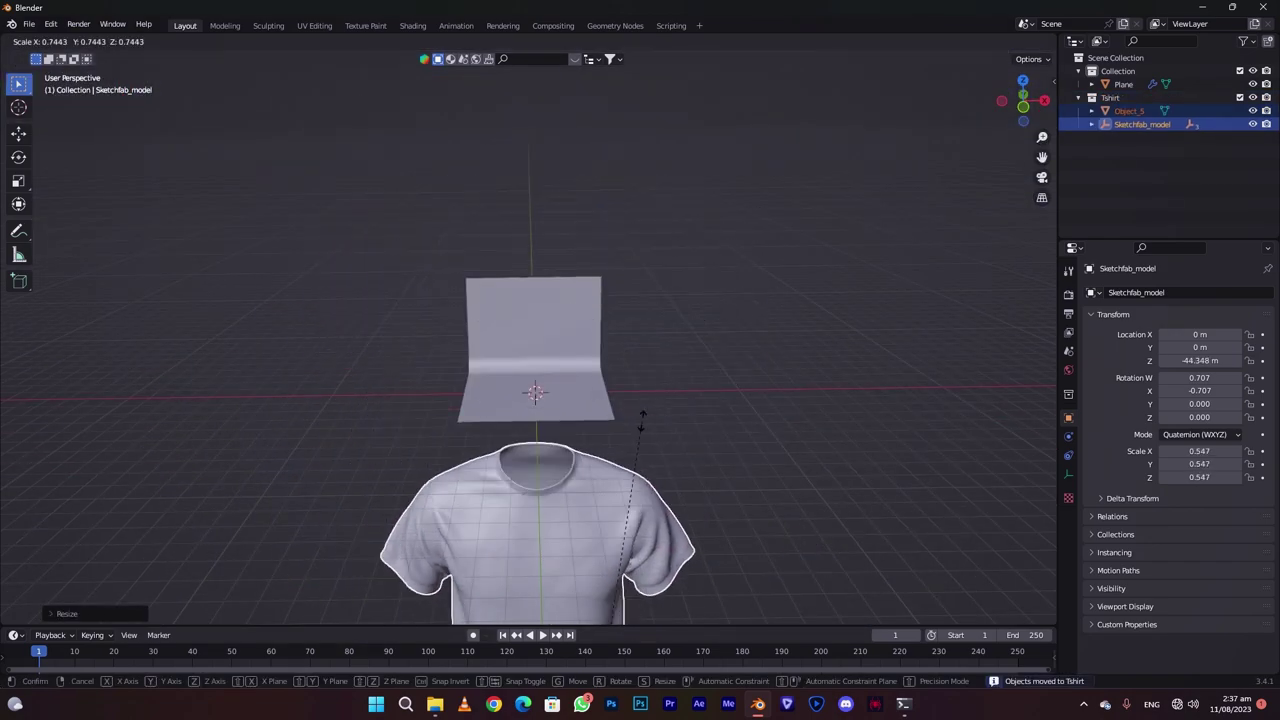
click(642, 420)
scroll(704, 261, down, 5)
key(s)
click(603, 414)
key(shift+space)
key(g)
key(s)
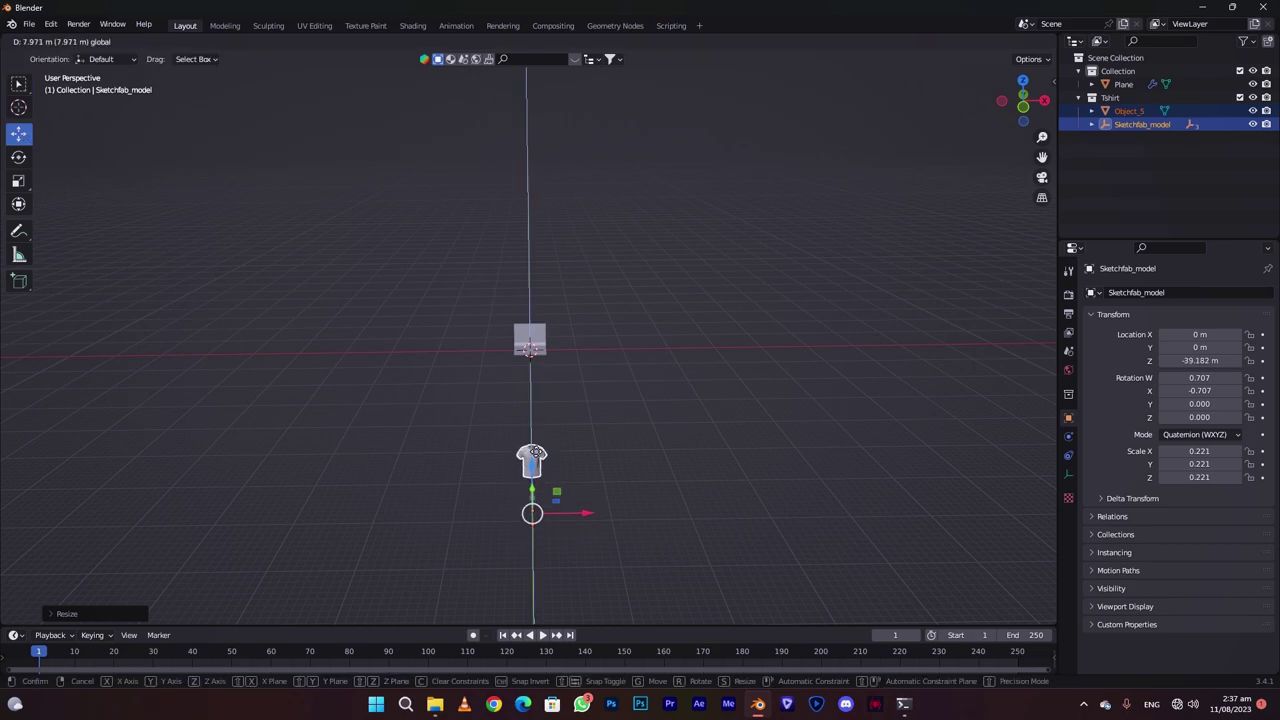
click(538, 372)
scroll(538, 372, up, 5)
scroll(540, 368, down, 3)
Step: Stand the T-shirt on the backdrop floor, centred in front of the wall
drag(527, 312, 525, 188)
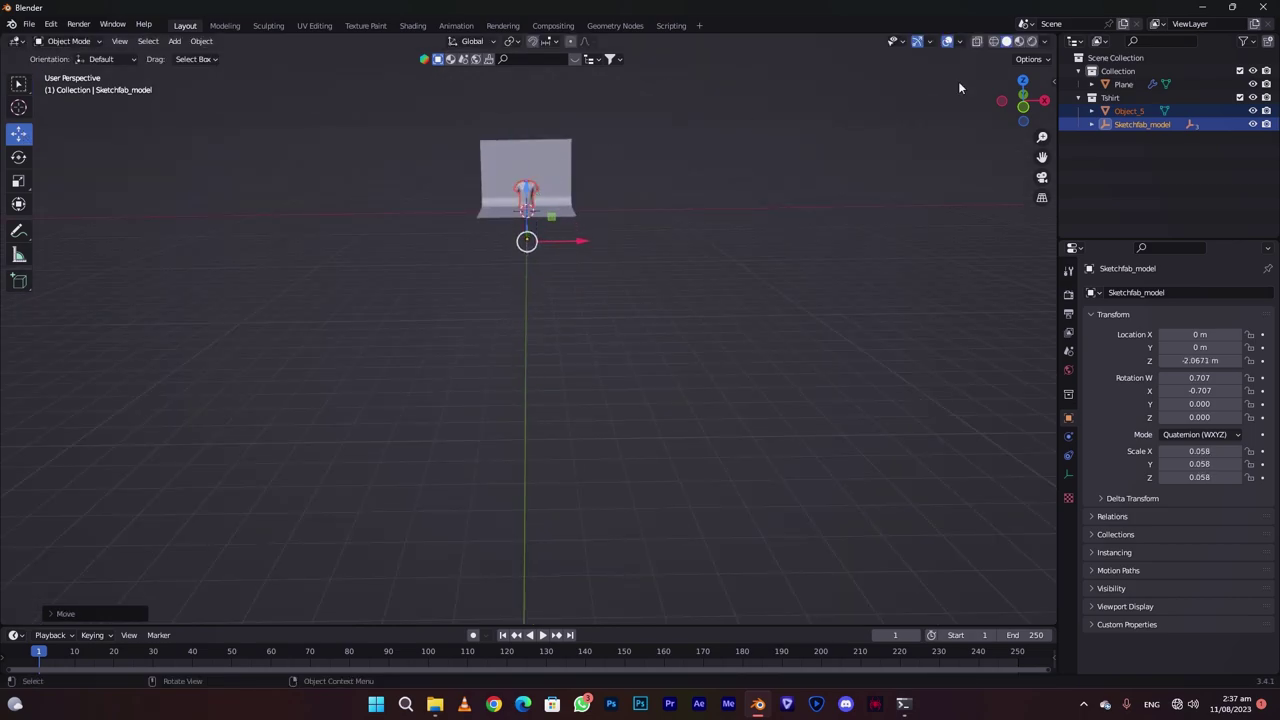
key(KP_7)
drag(536, 277, 536, 257)
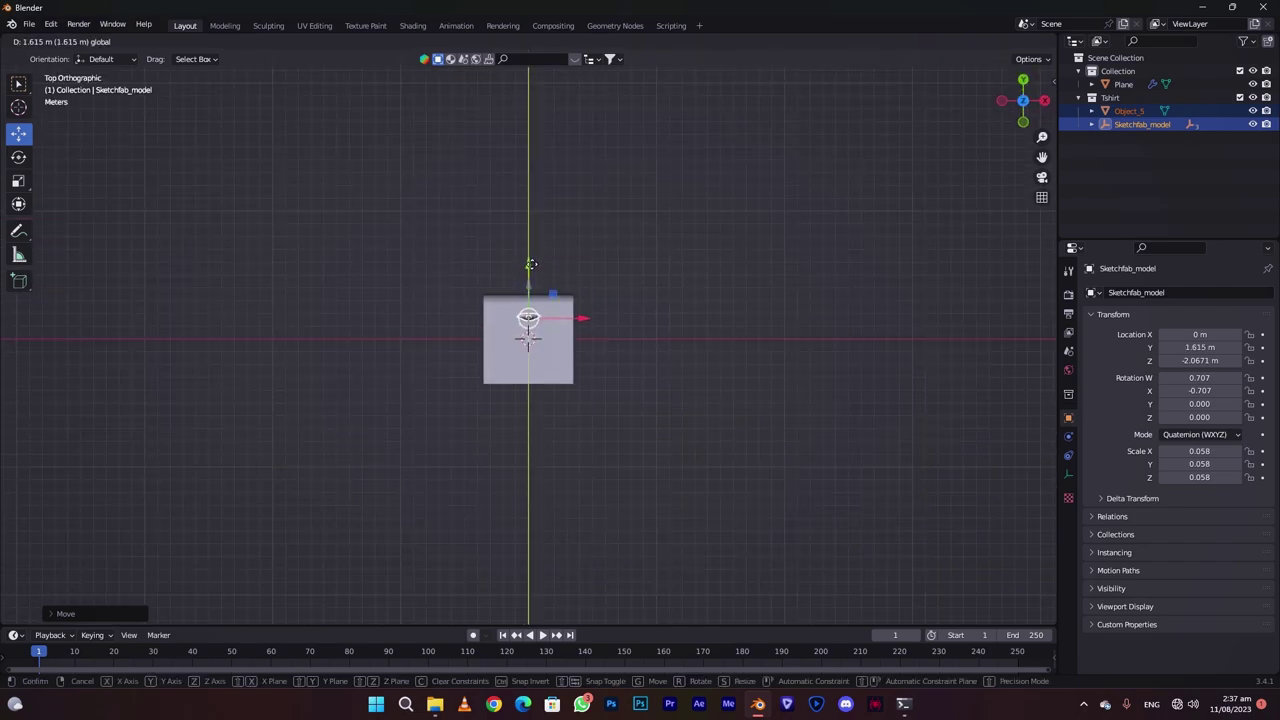
drag(573, 322, 592, 322)
drag(1022, 100, 641, 302)
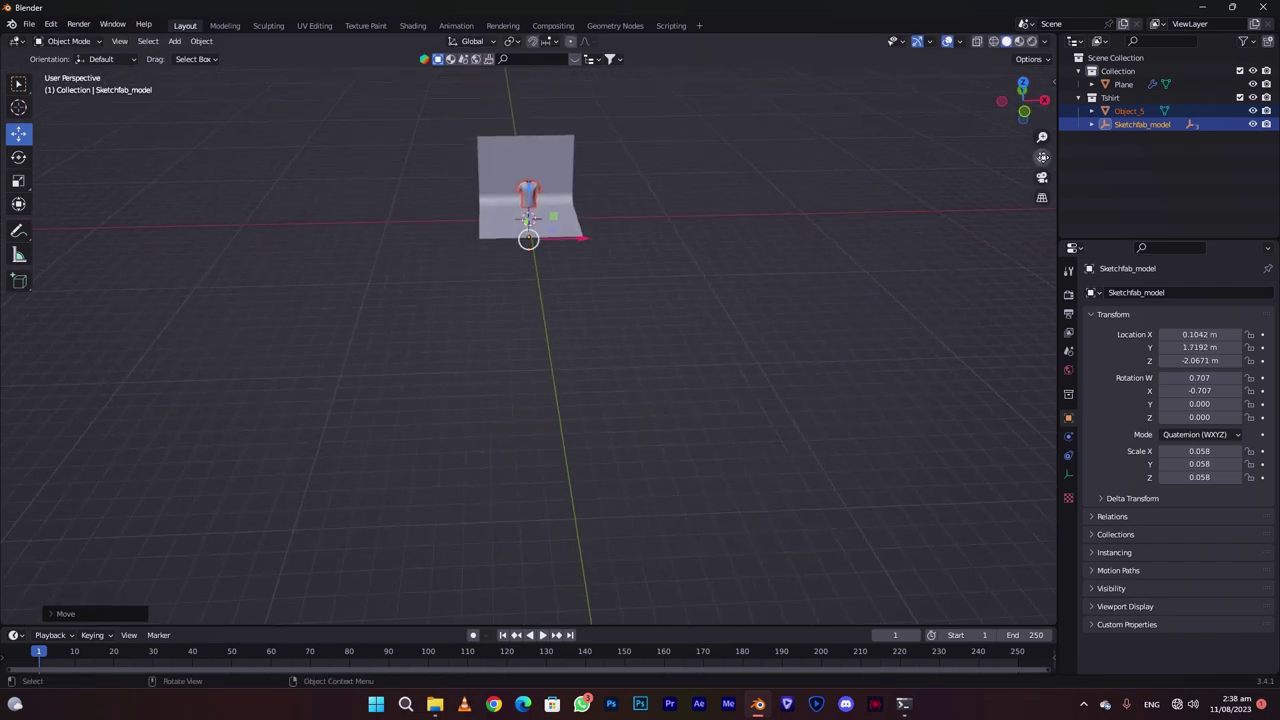
drag(1022, 110, 1022, 95)
drag(558, 492, 529, 459)
key(shift+a)
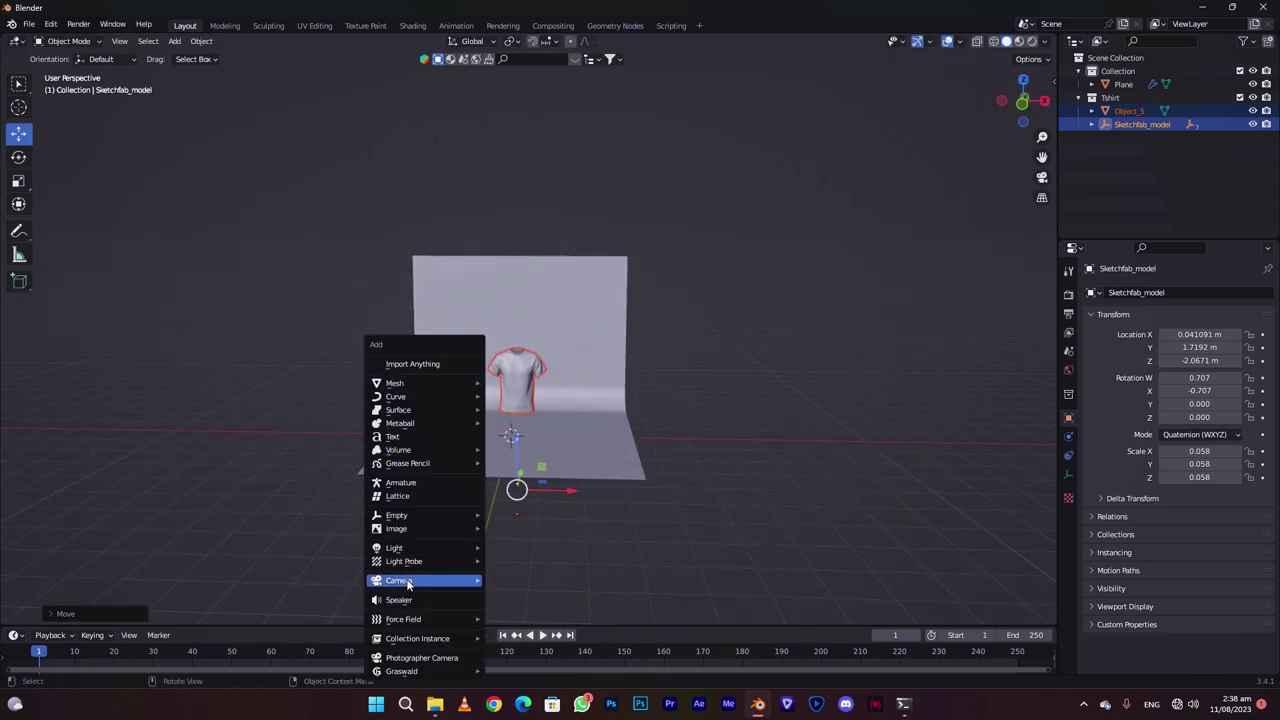
Step: Add a camera and align it to a front-on view framing the T-shirt
click(540, 500)
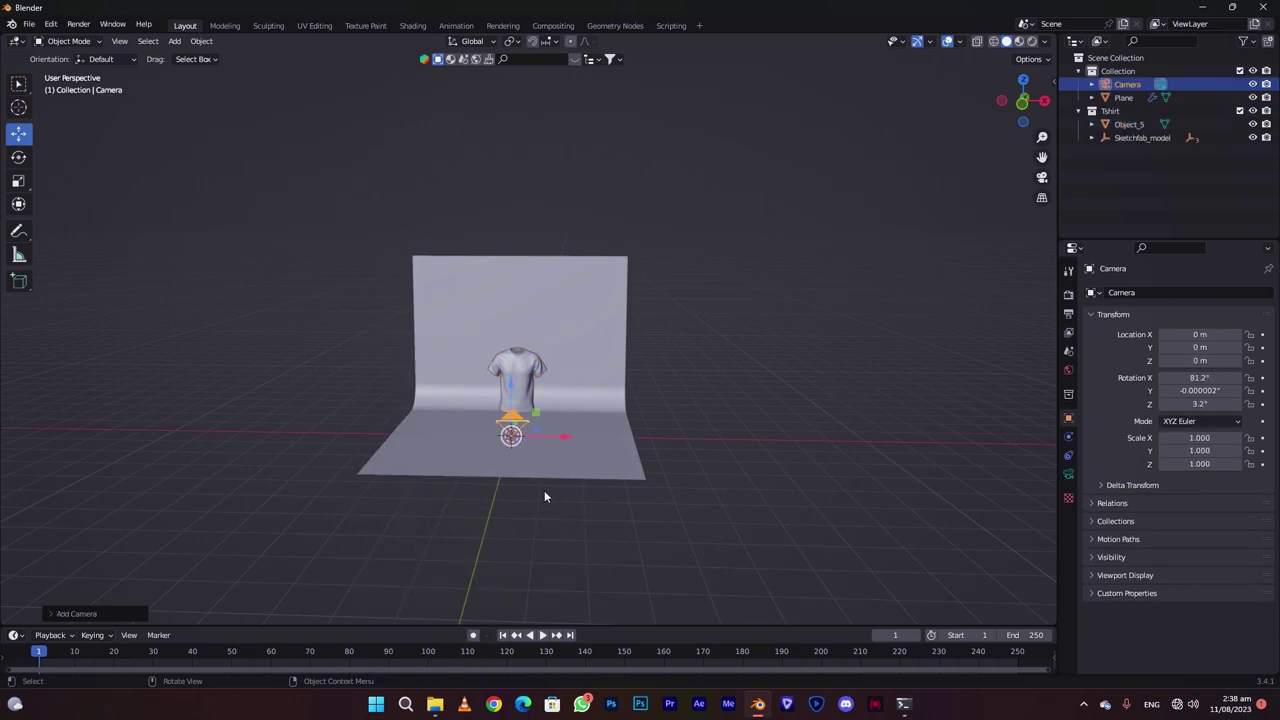
scroll(560, 450, up, 5)
drag(1022, 100, 1022, 106)
scroll(858, 186, up, 2)
scroll(1042, 158, up, 1)
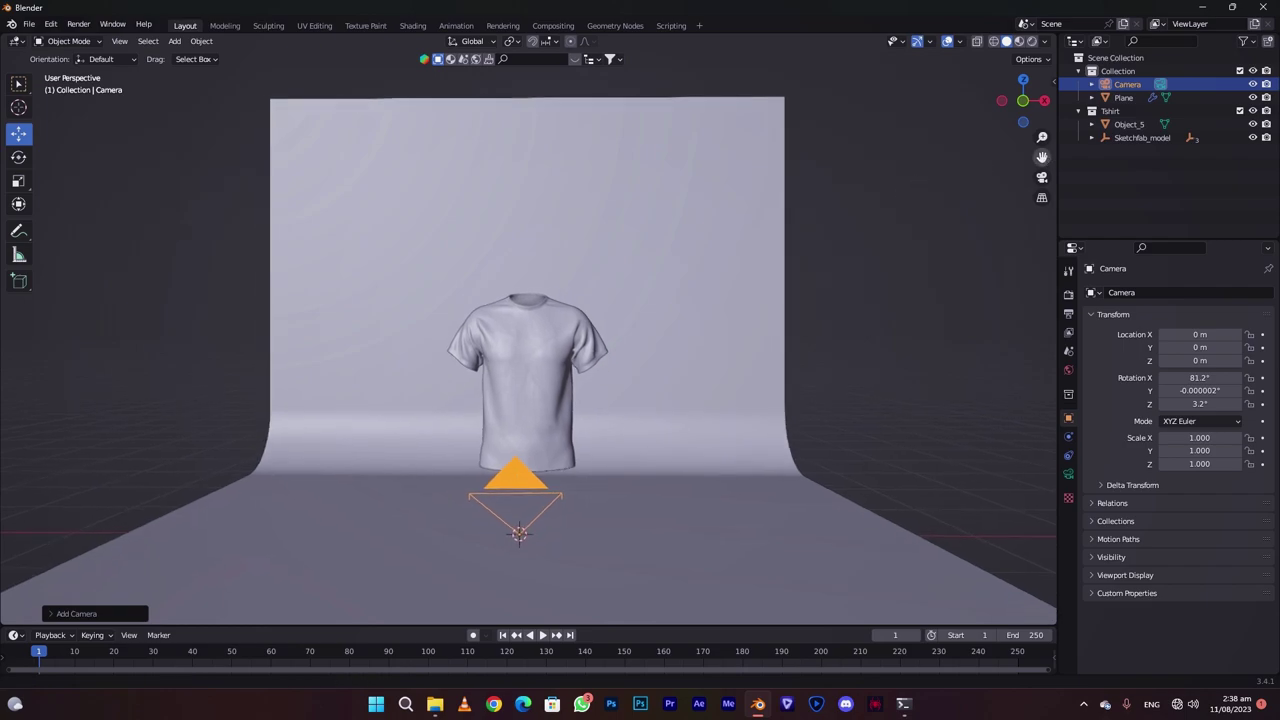
key(ctrl+alt+KP_0)
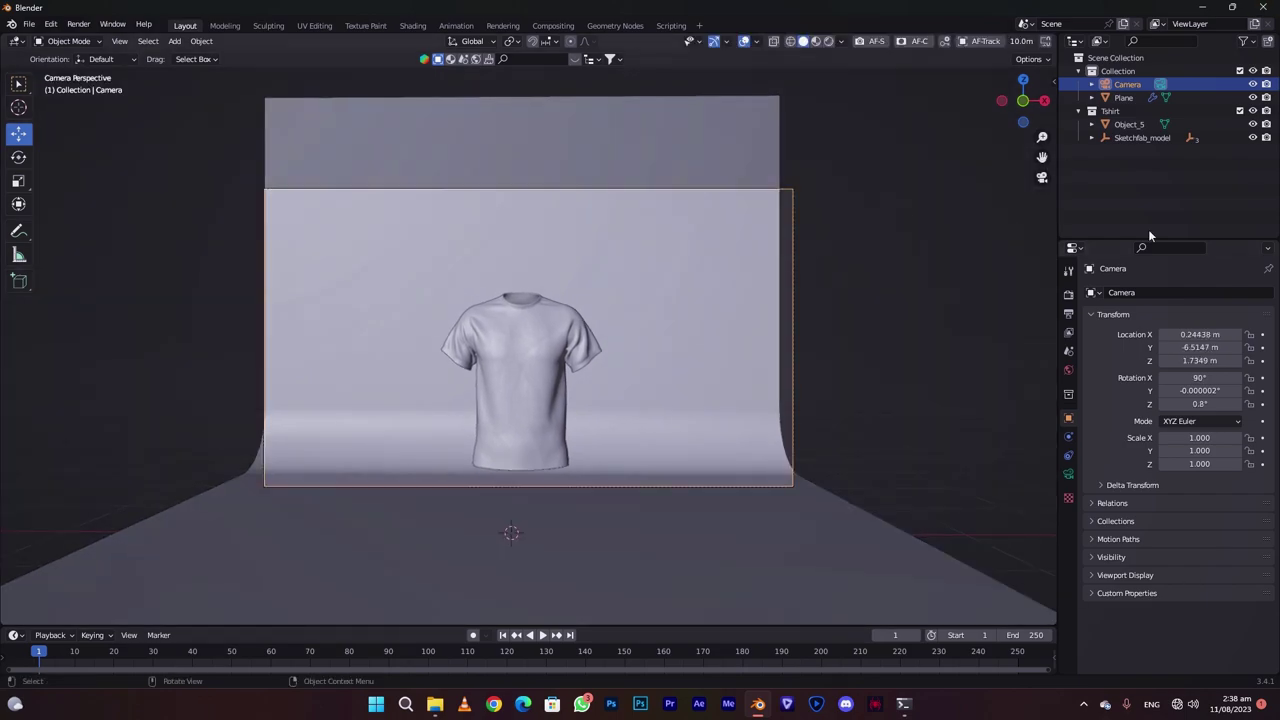
click(1068, 295)
click(1068, 313)
Step: Set render height to 1350 px, frame rate to 30 fps, and output to FFmpeg video
double_click(1203, 322)
text(1350)
key(Return)
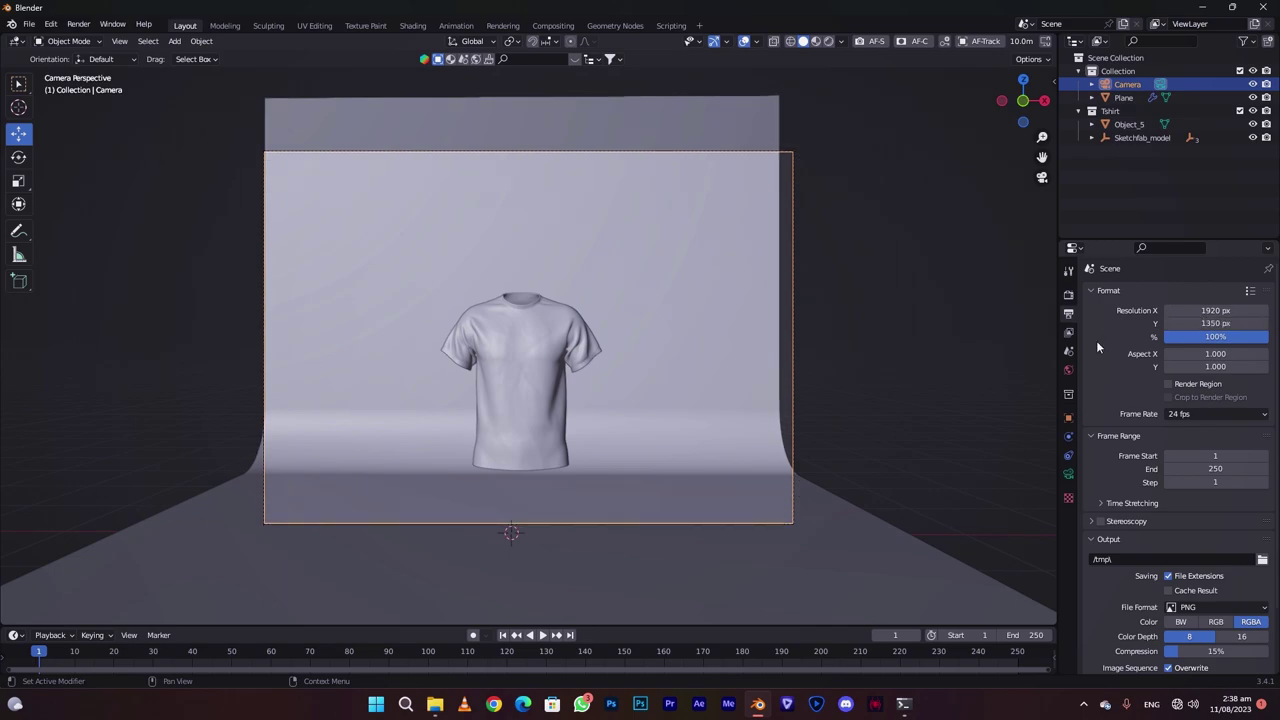
click(1190, 413)
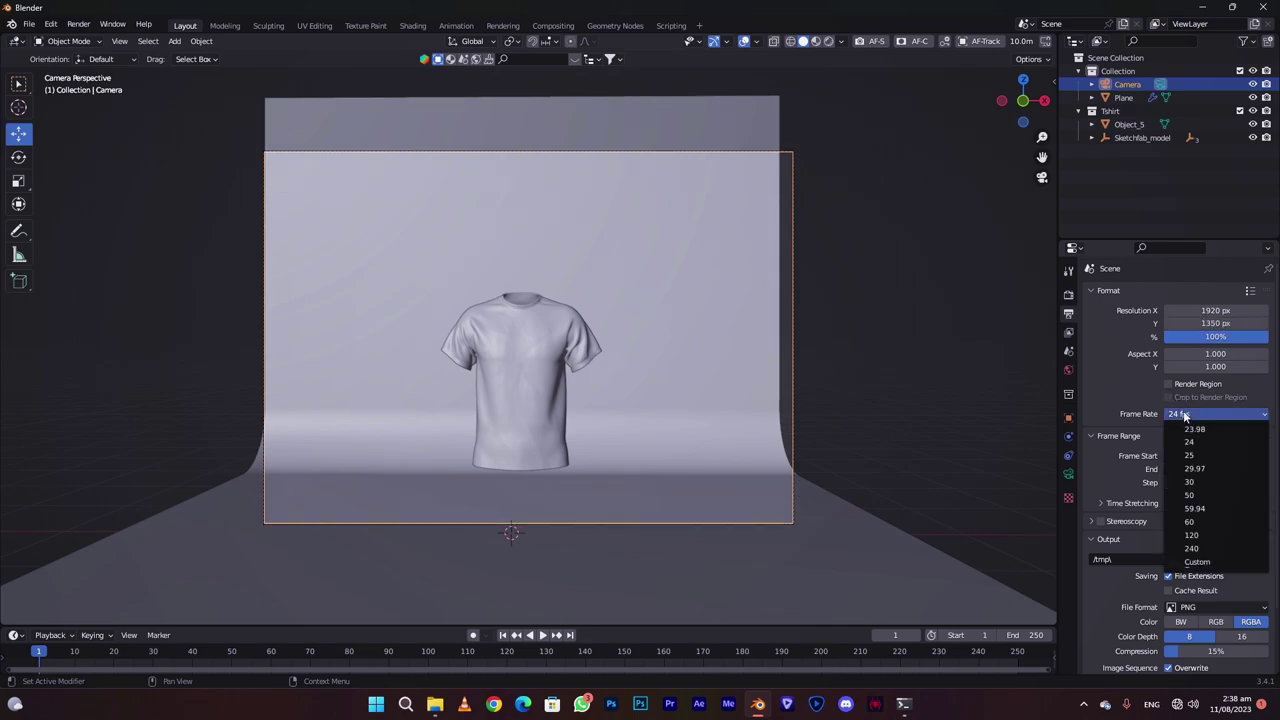
click(1190, 482)
scroll(1157, 524, down, 2)
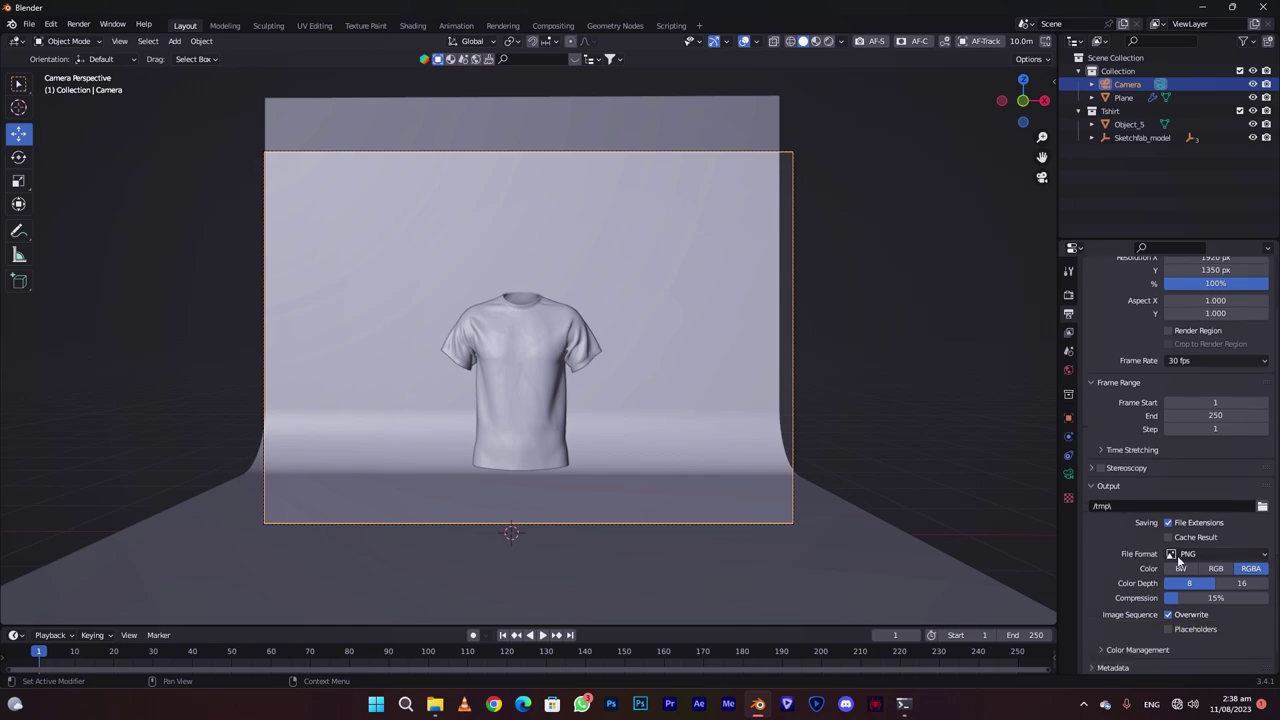
click(1180, 556)
click(1230, 481)
scroll(1158, 481, up, 2)
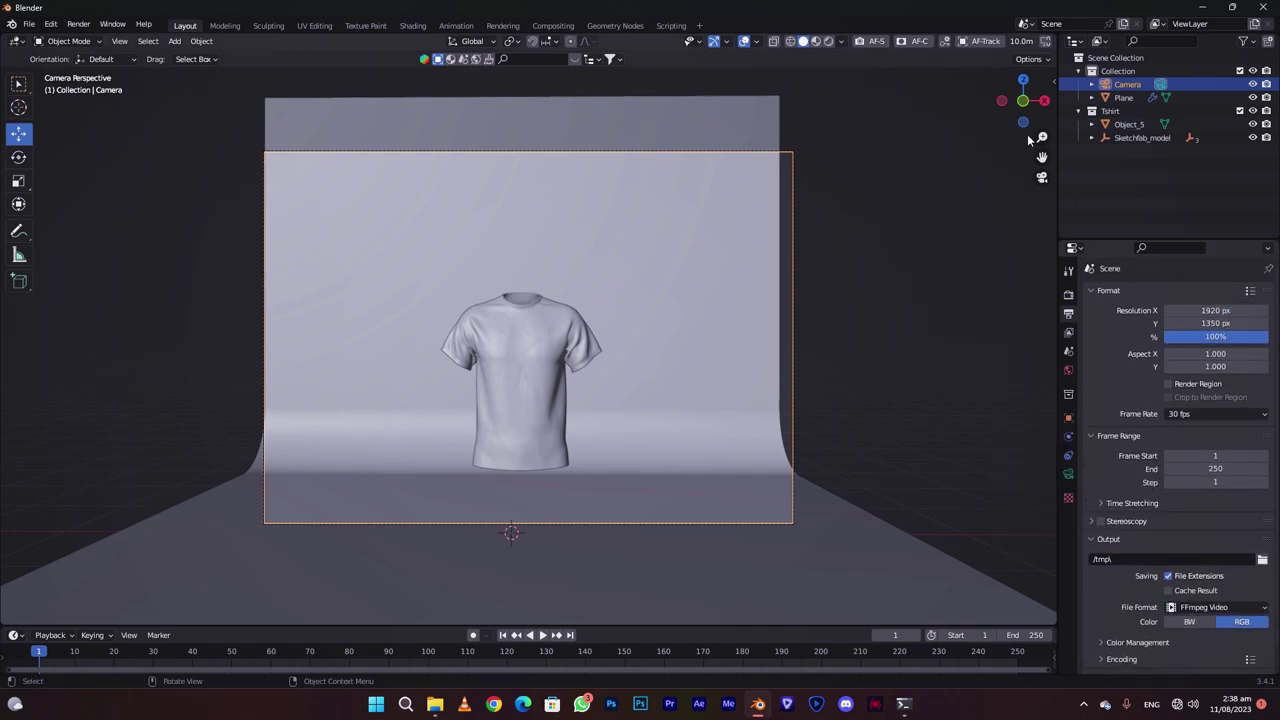
Step: Lock the camera to the view and move it closer so the T-shirt fills the frame
key(n)
click(1047, 128)
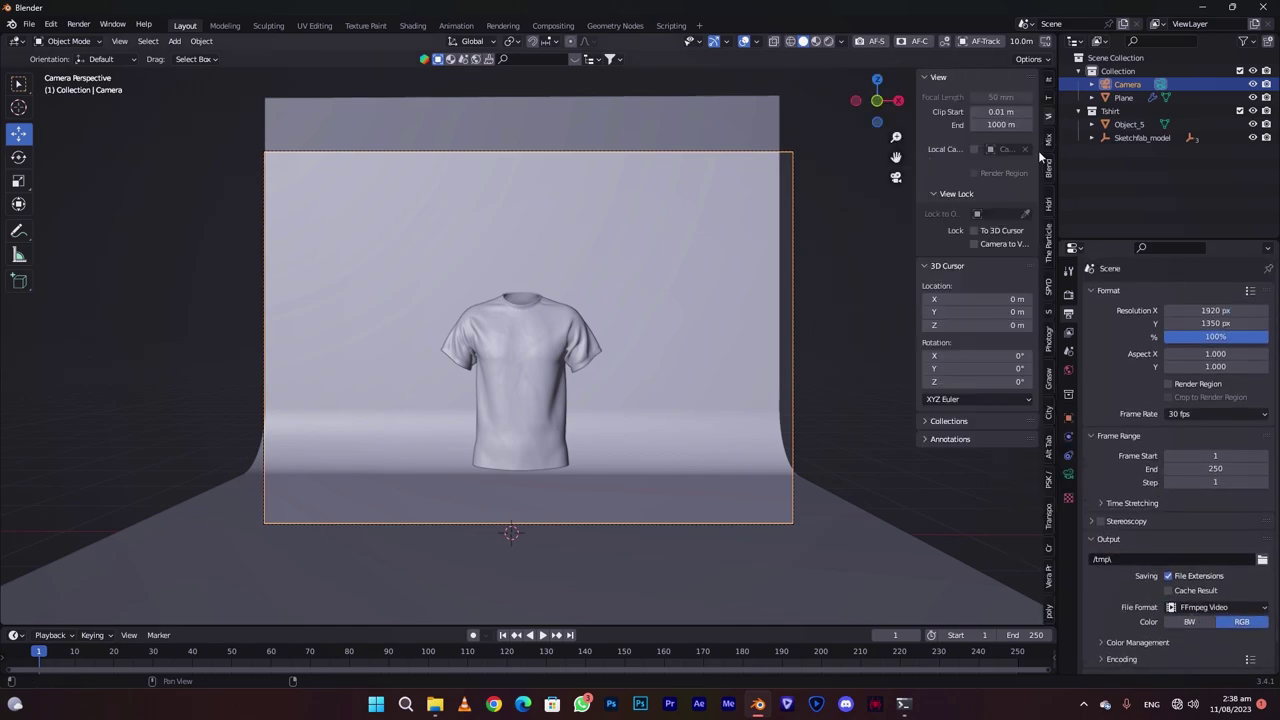
click(976, 244)
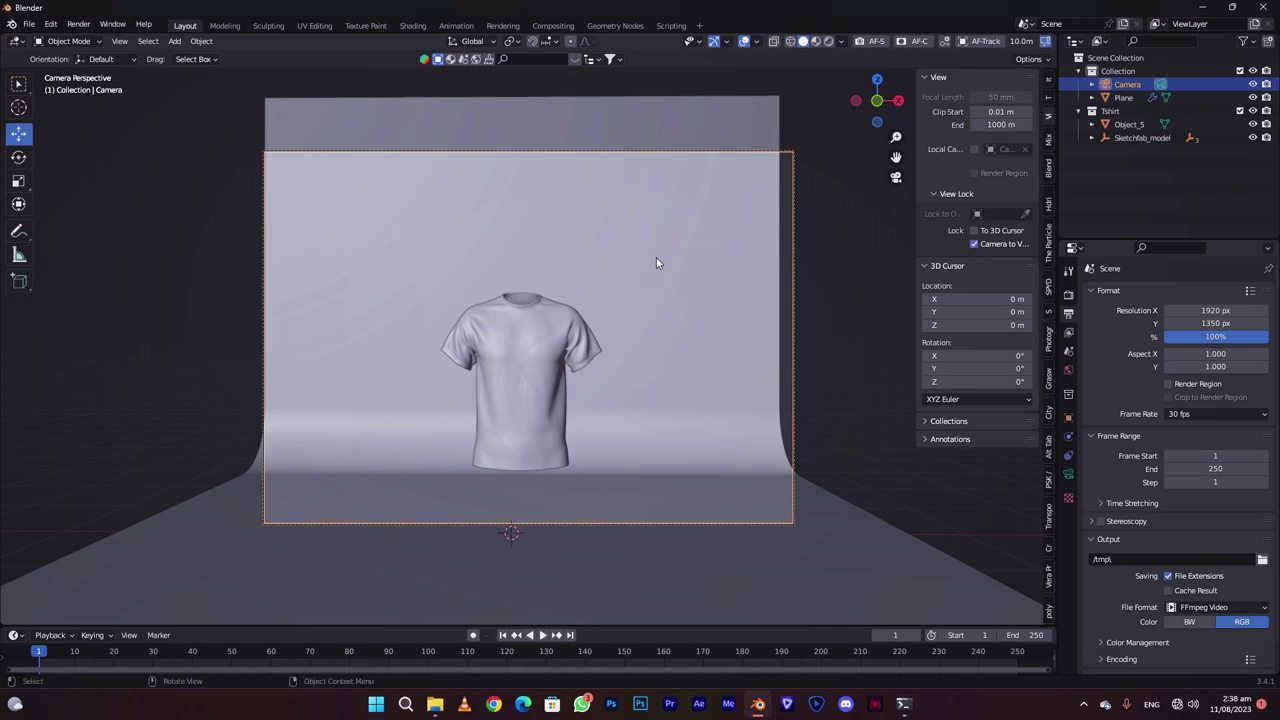
drag(880, 120, 884, 130)
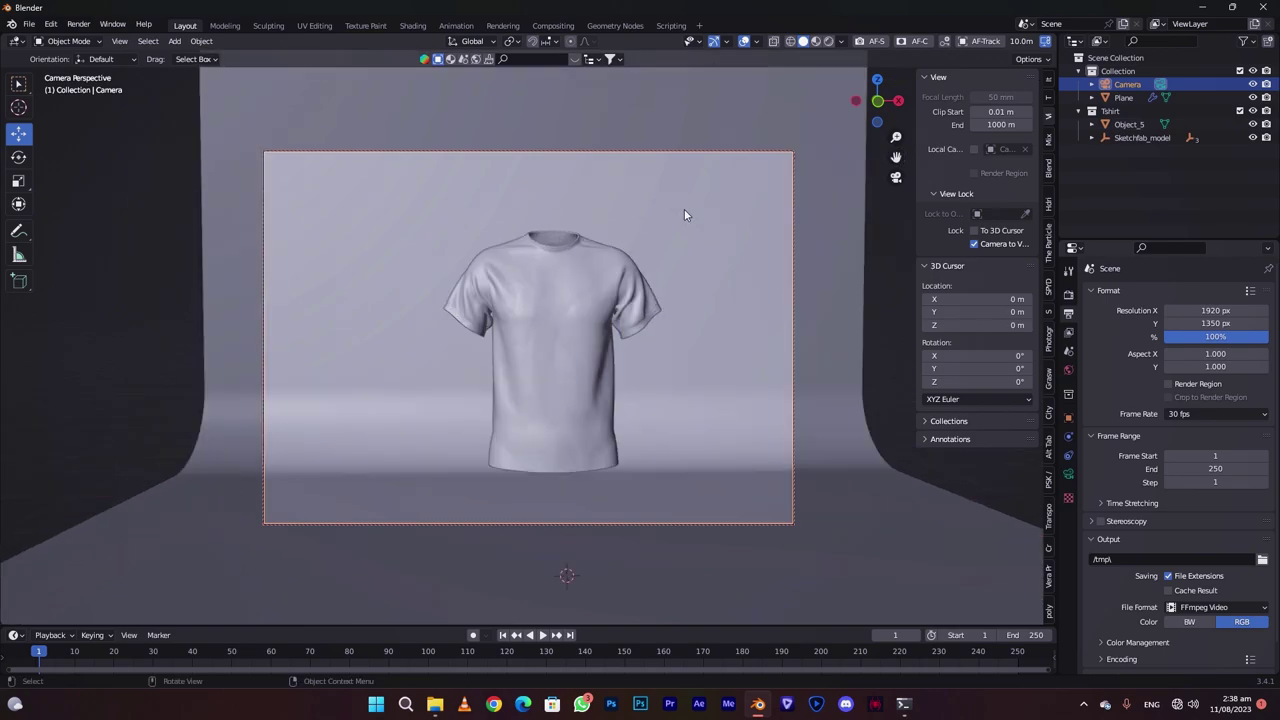
click(830, 526)
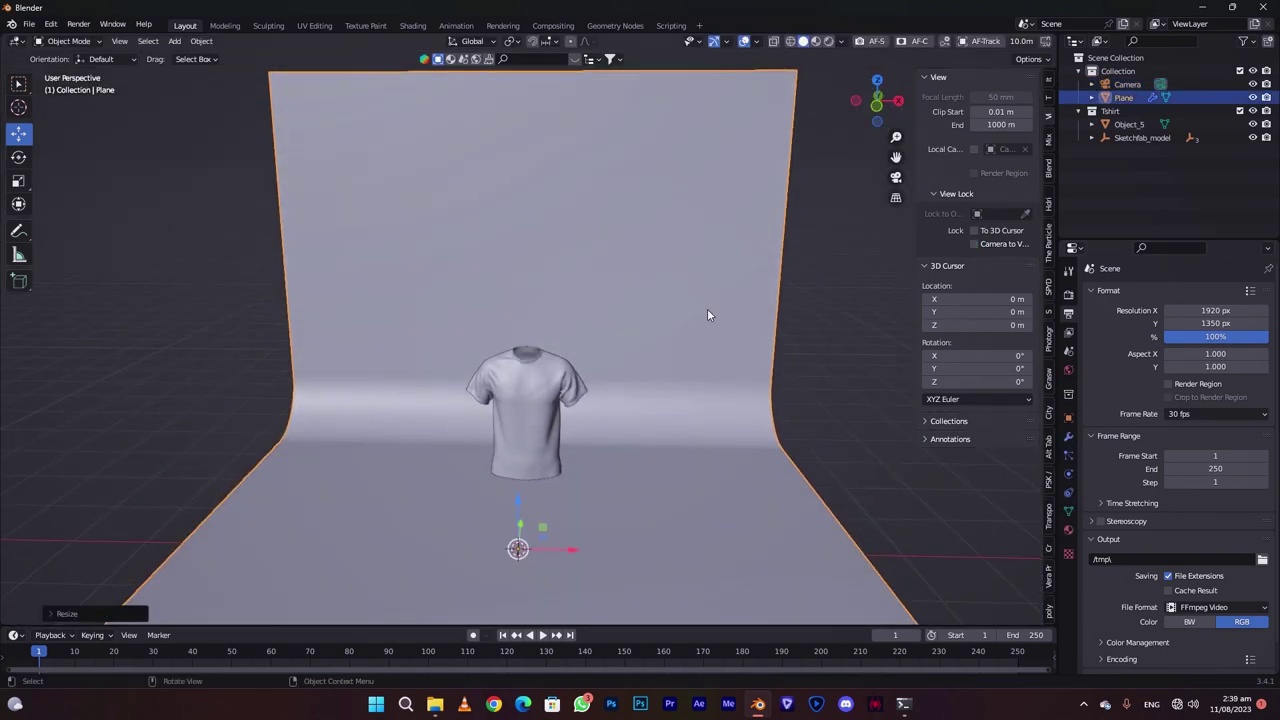
click(537, 390)
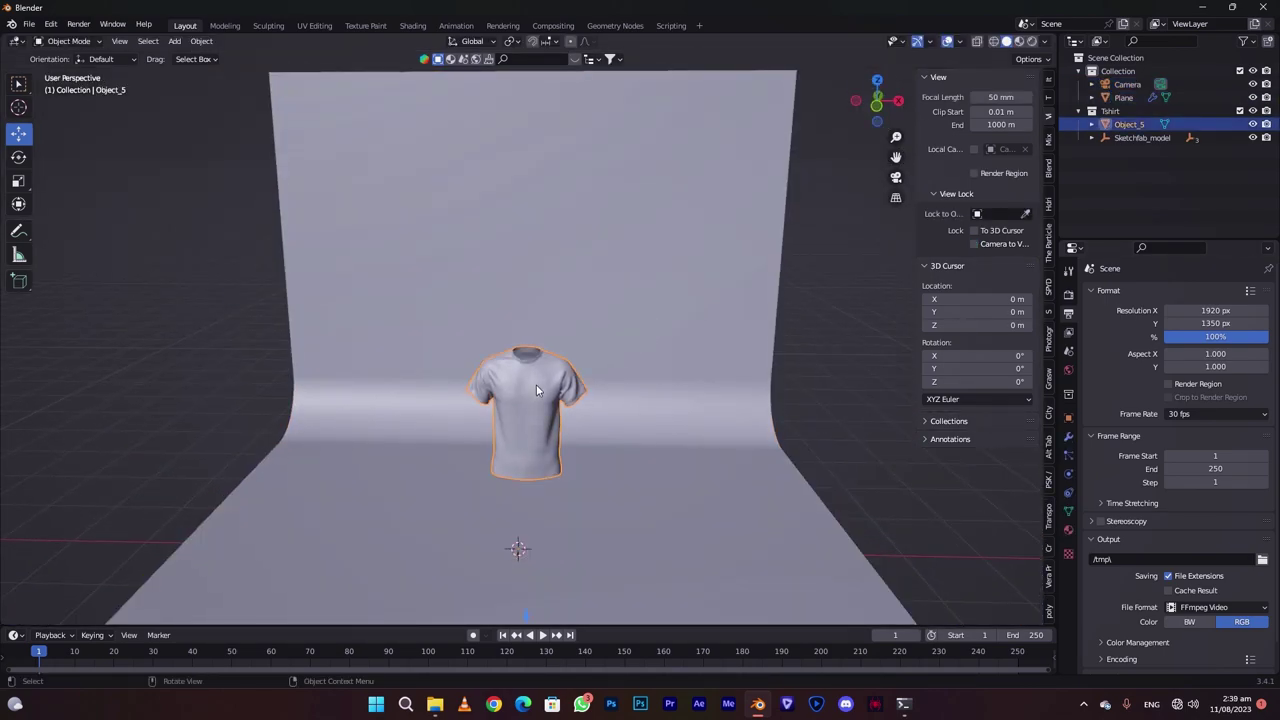
Step: Export the T-shirt's UV layout as Object_5.png from the UV Editing workspace
click(316, 26)
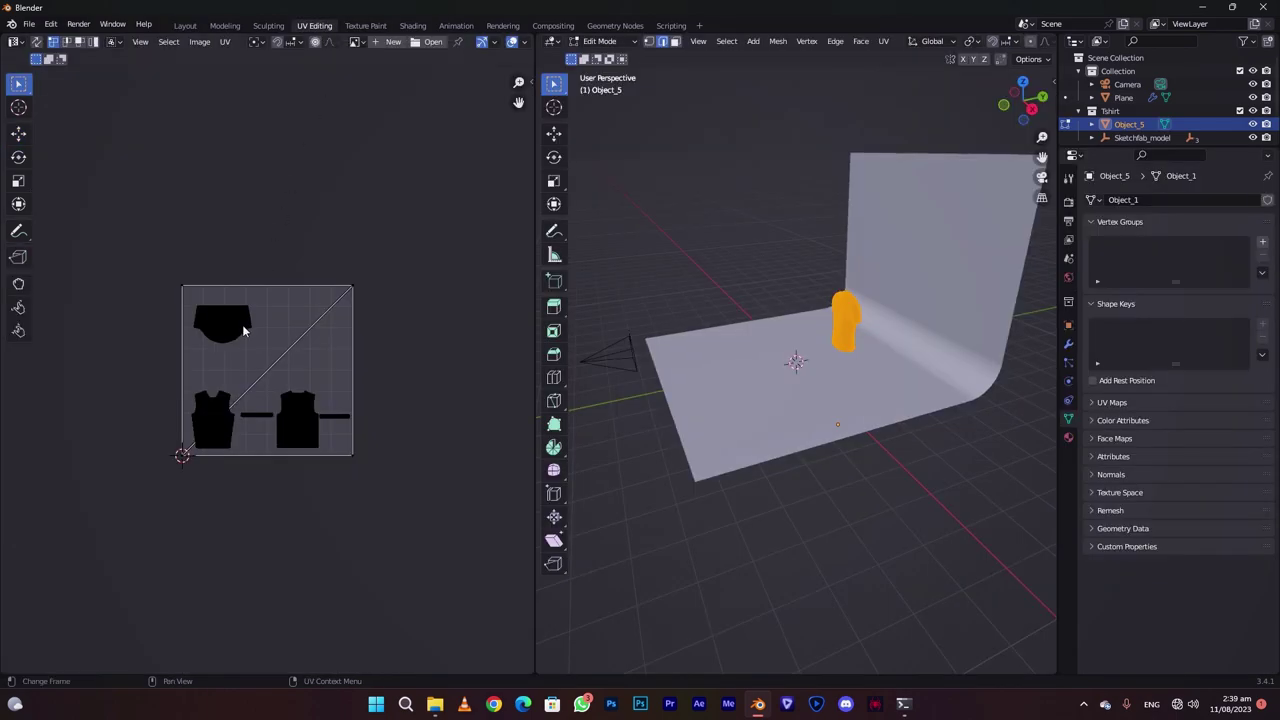
scroll(245, 330, up, 2)
click(226, 42)
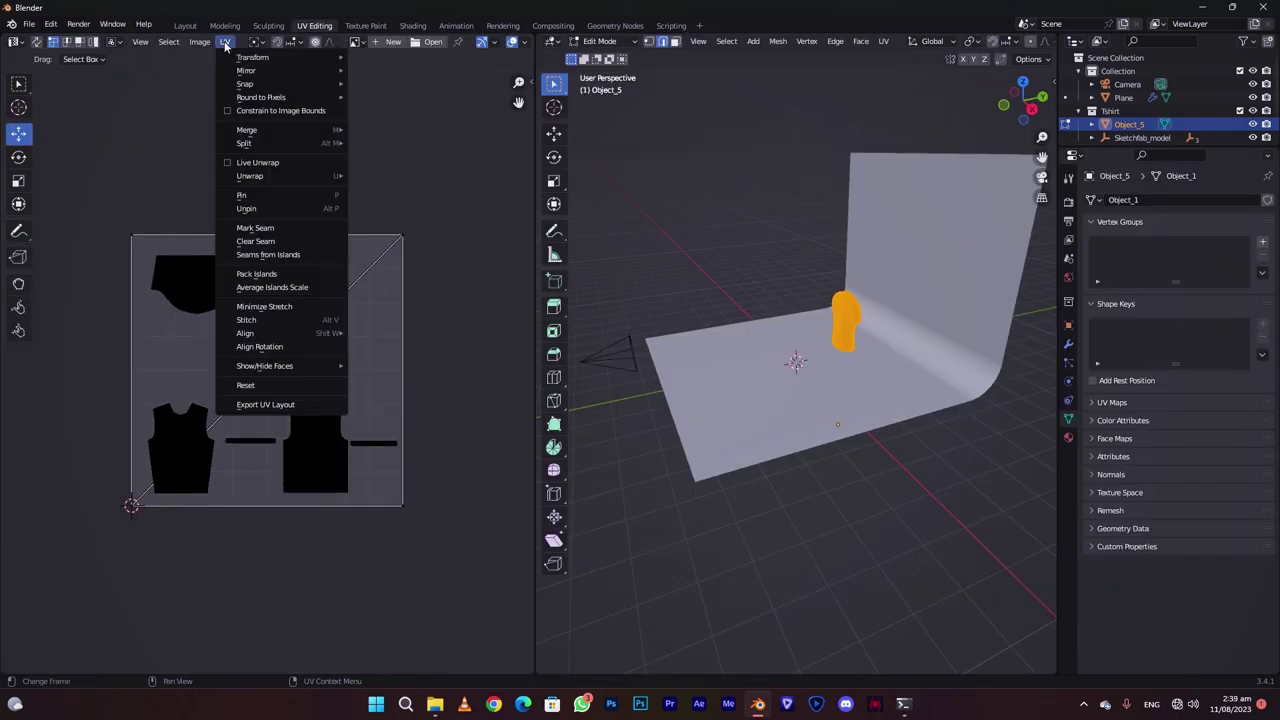
click(267, 404)
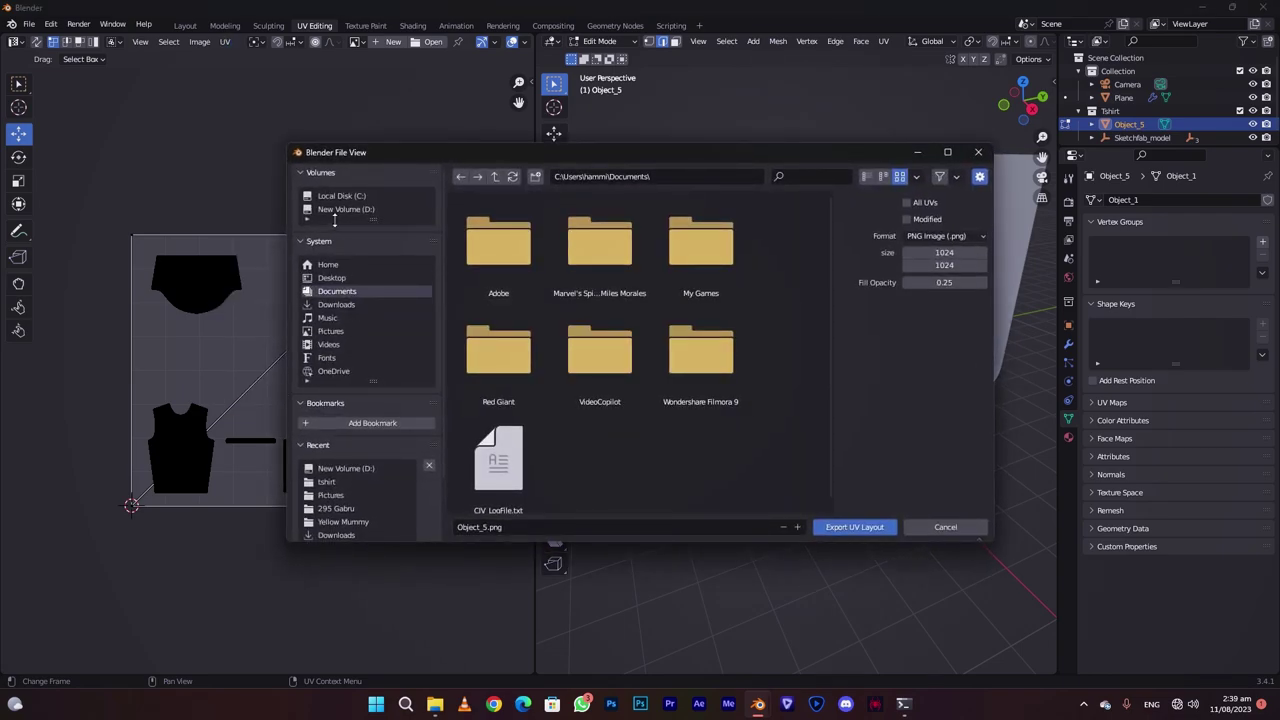
click(881, 530)
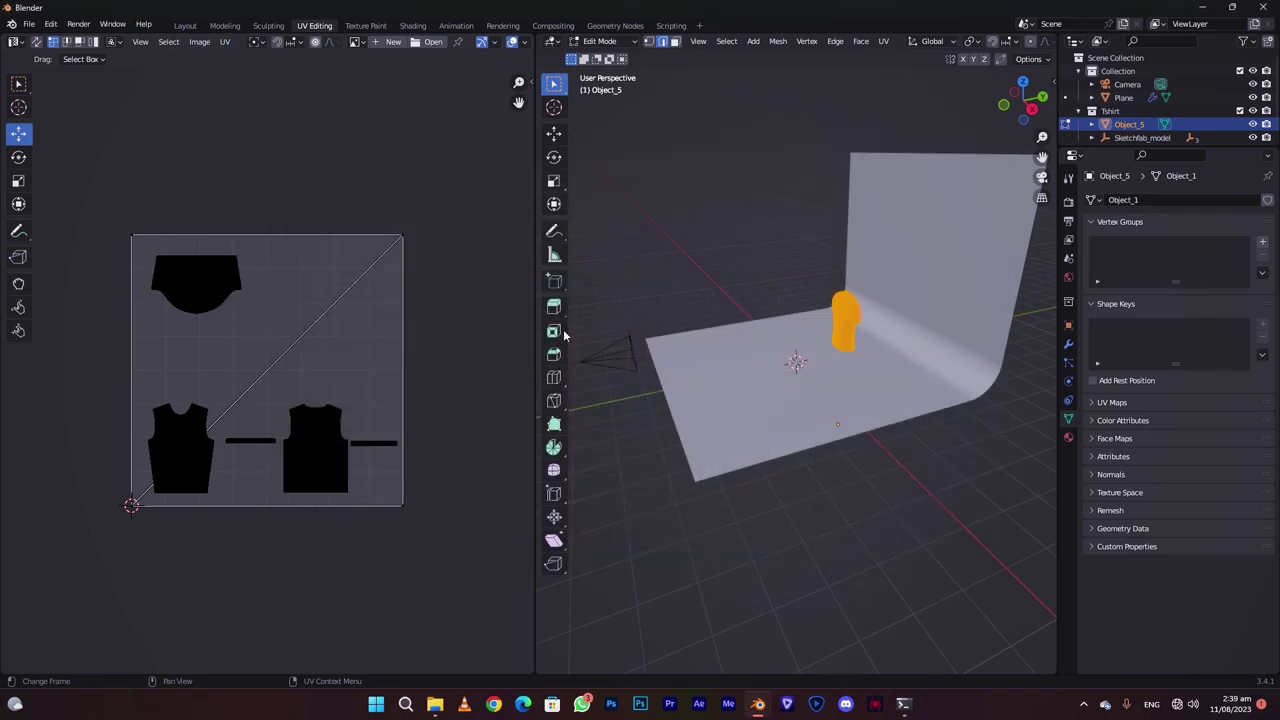
click(185, 25)
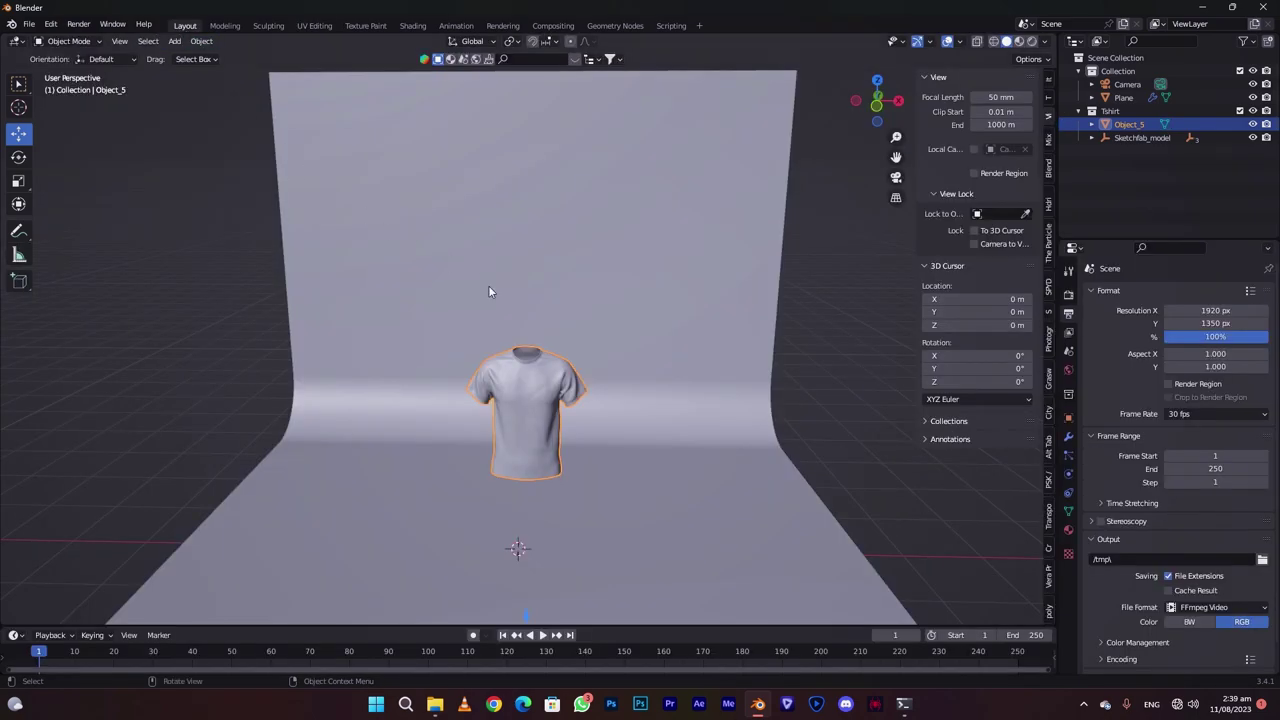
click(612, 704)
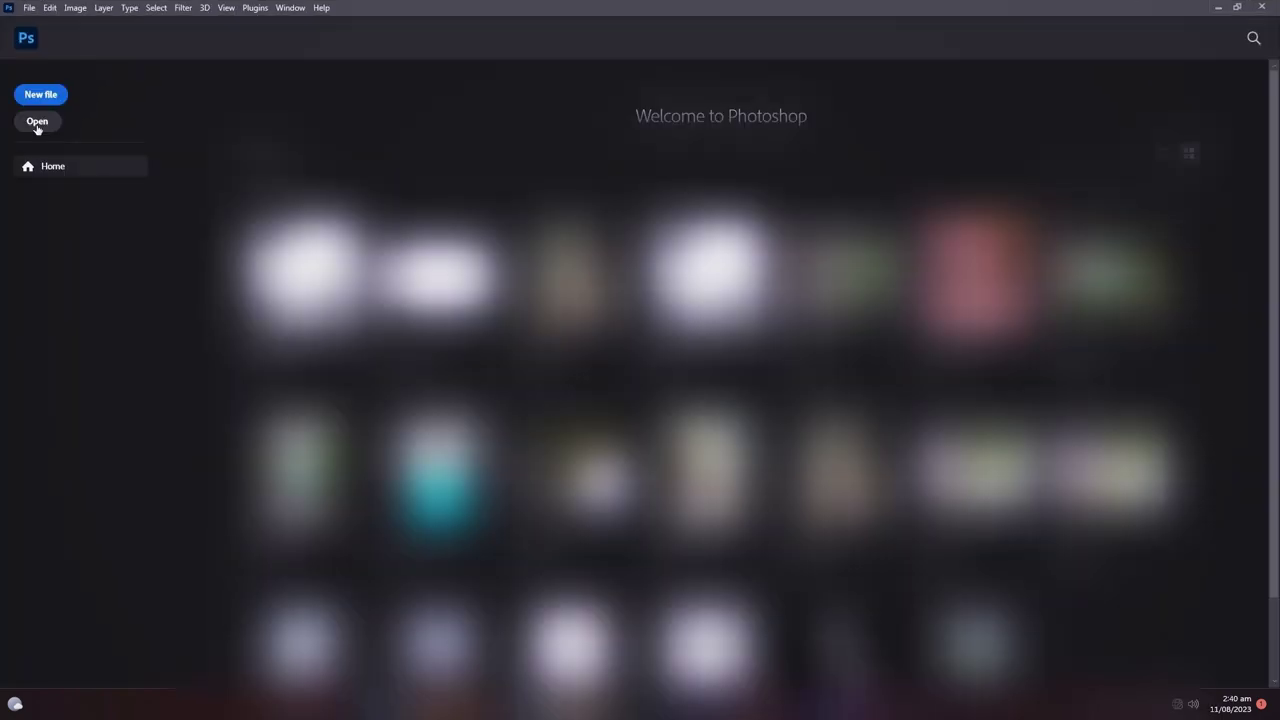
Step: Open Object_5.png in Photoshop and fit it to the screen
click(38, 124)
double_click(529, 195)
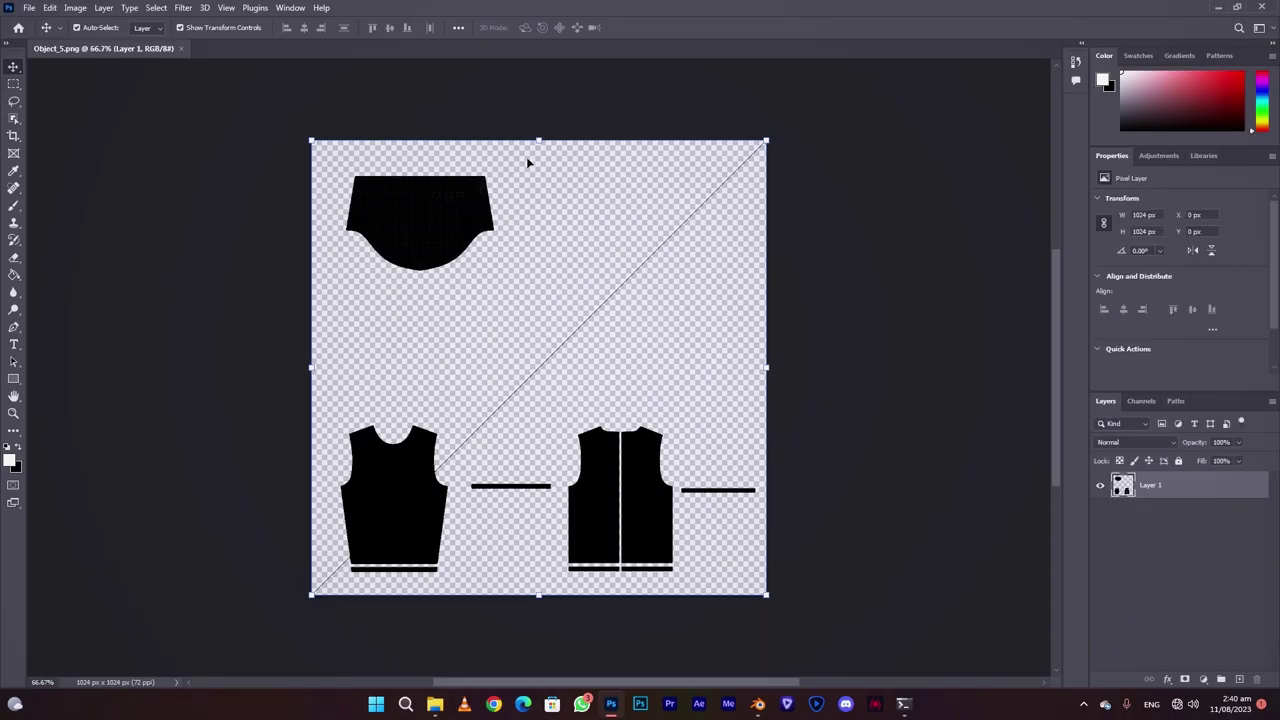
click(14, 413)
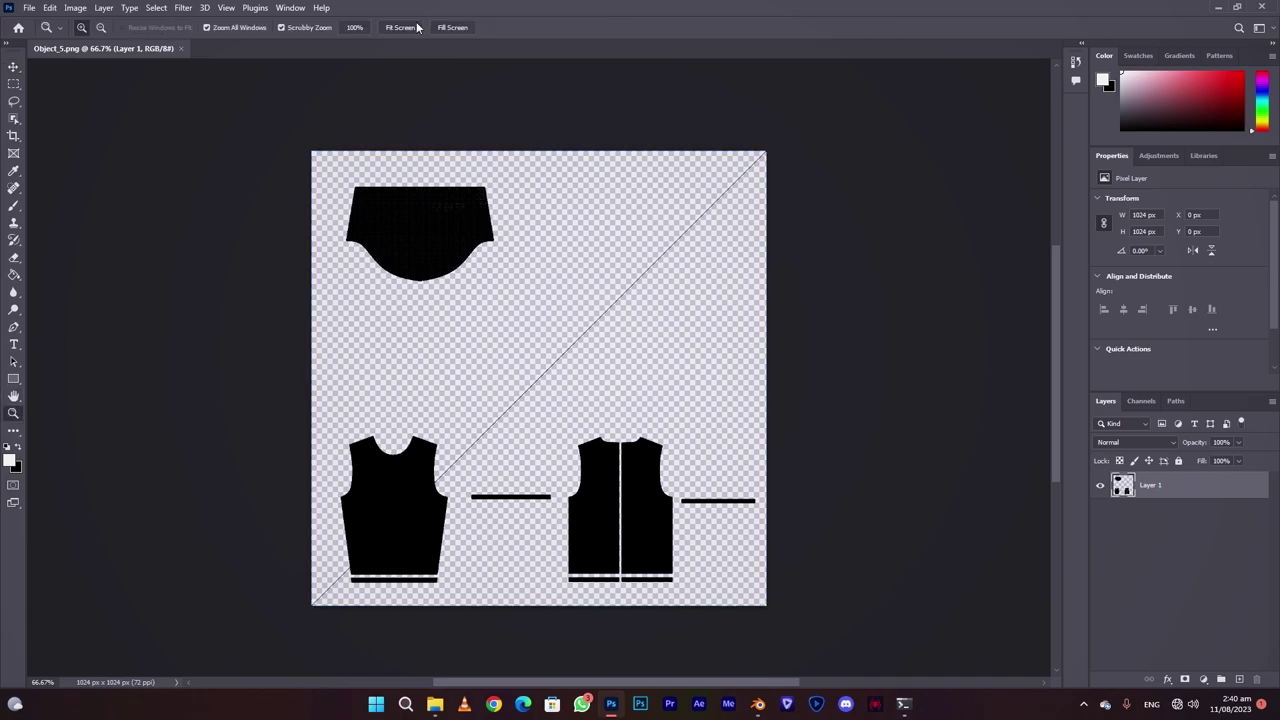
click(408, 27)
Step: Place the Standing Pose photo and mask out its background with Select Subject
click(29, 7)
click(45, 274)
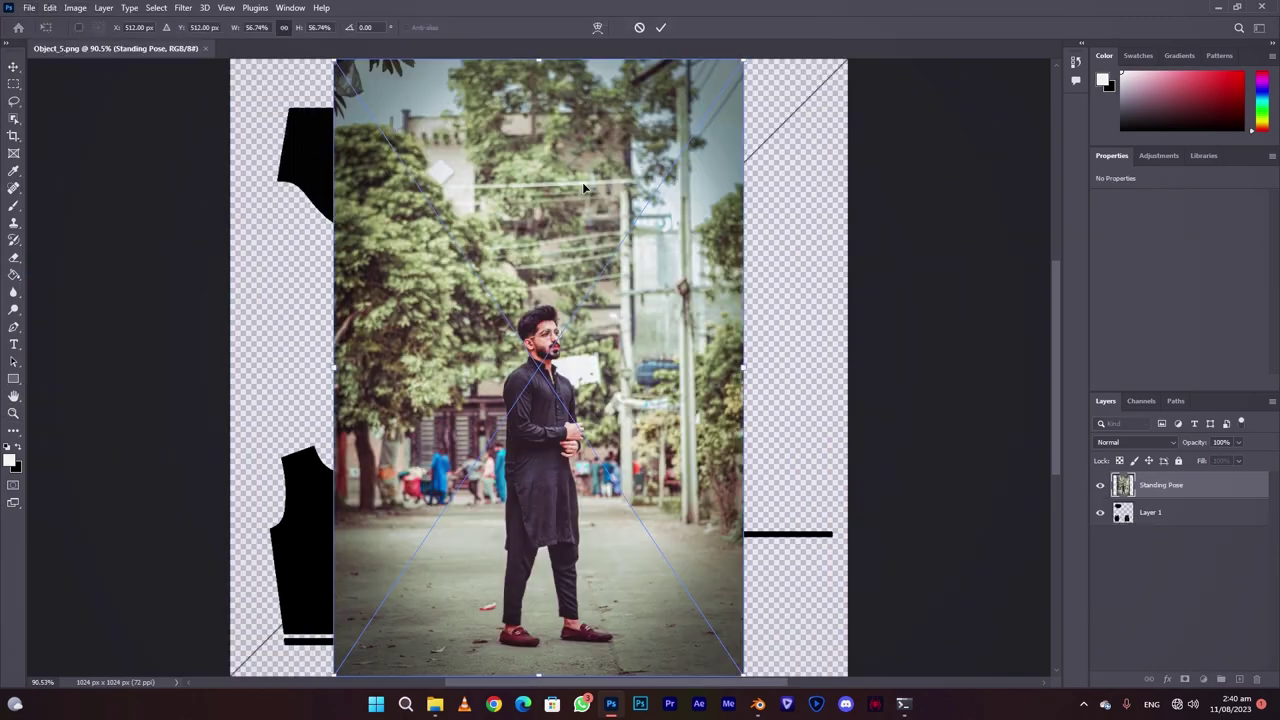
click(662, 28)
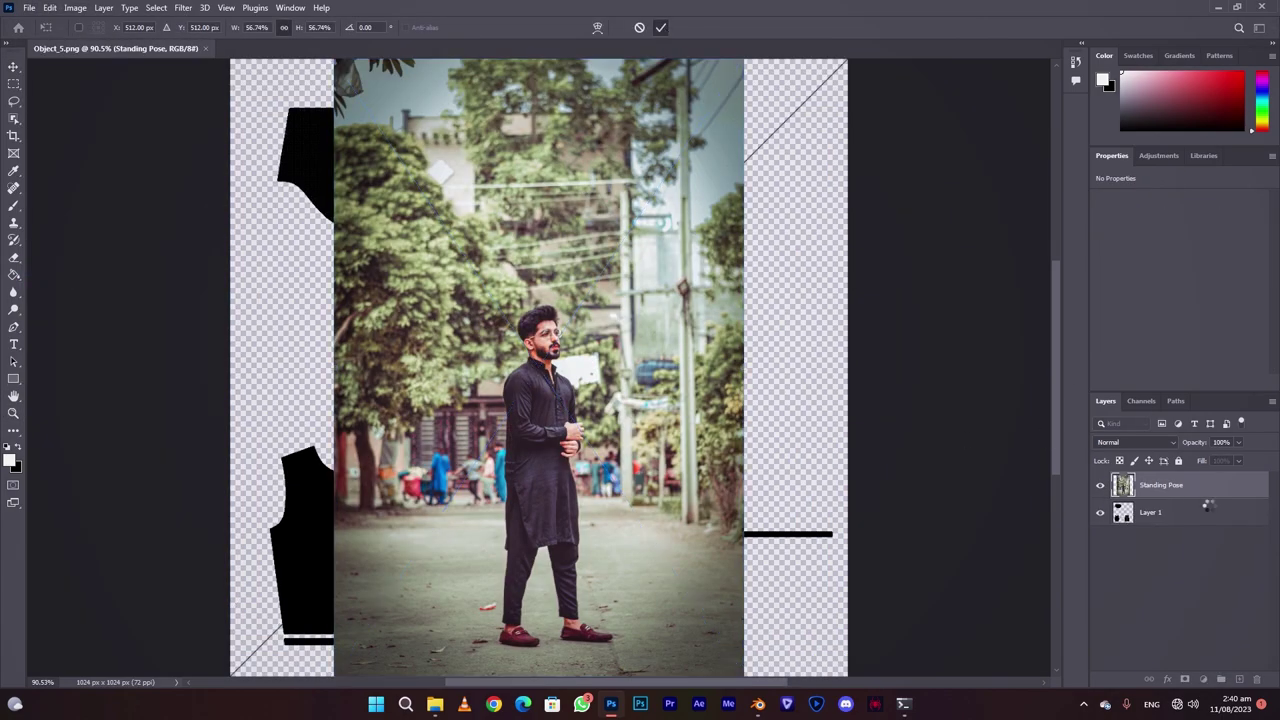
click(156, 7)
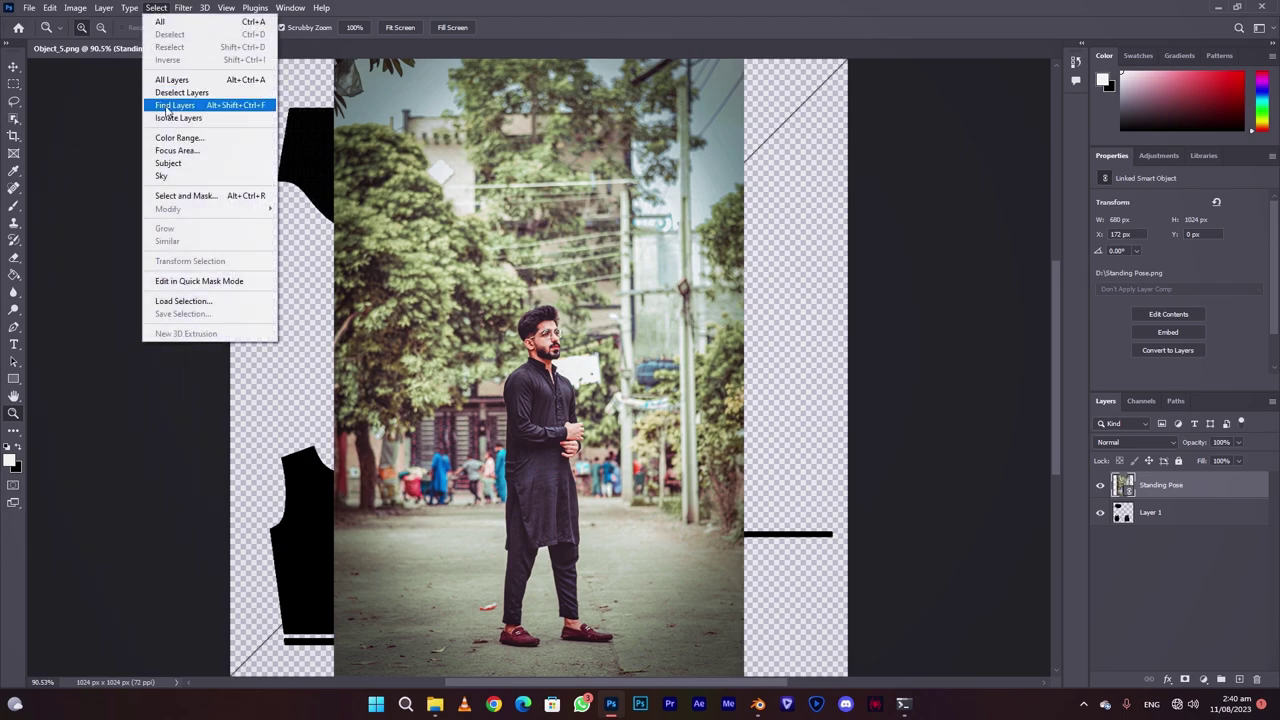
click(170, 163)
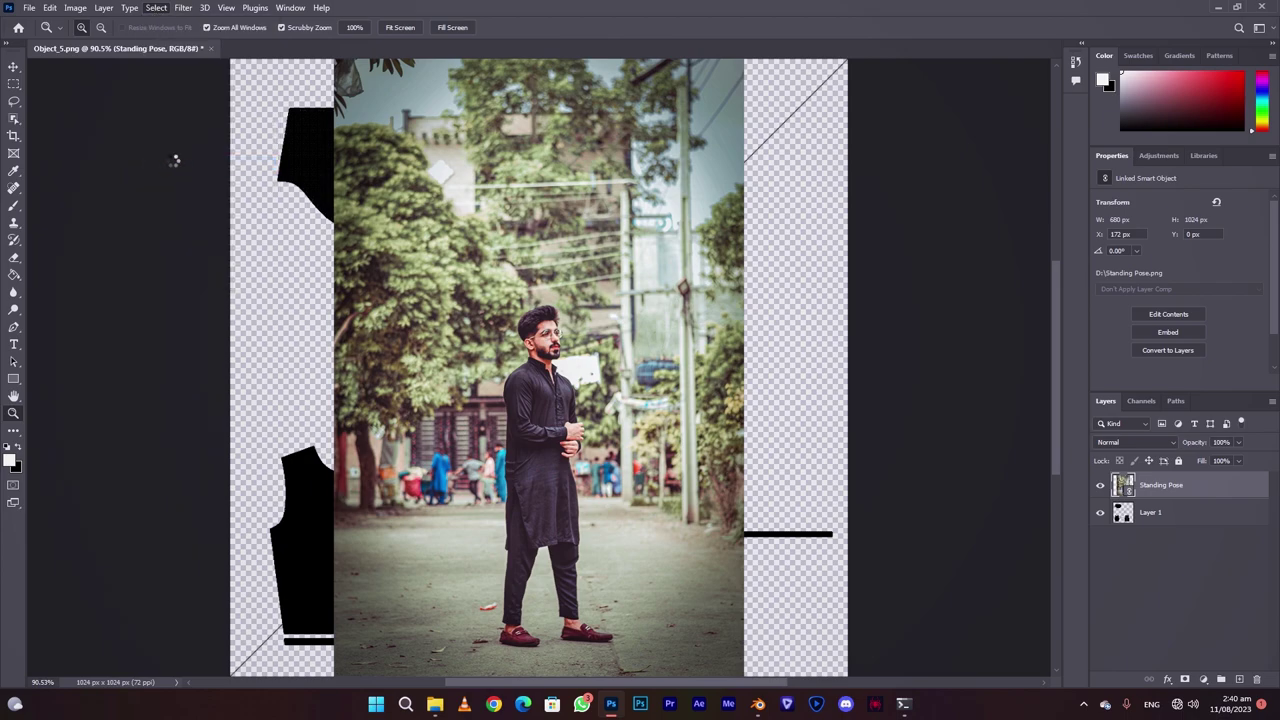
click(1203, 679)
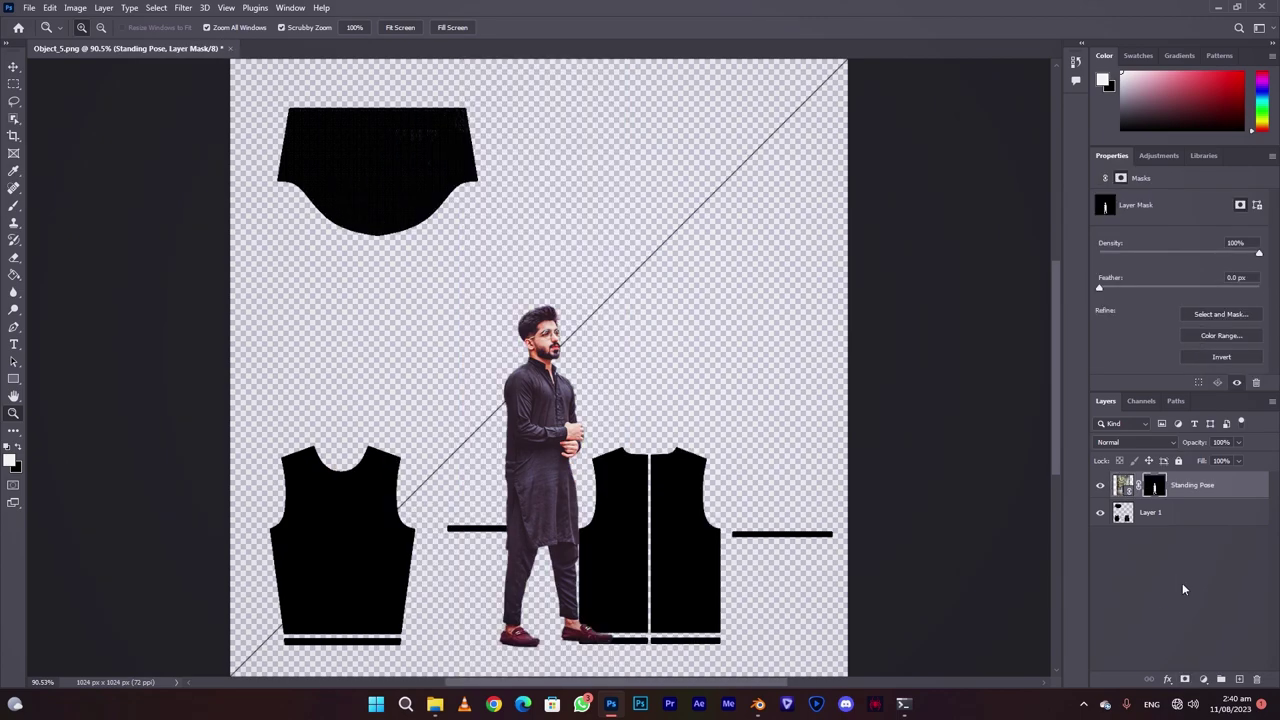
Step: Scale the man's photo down and position it on the left shirt panel
key(ctrl+semicolon)
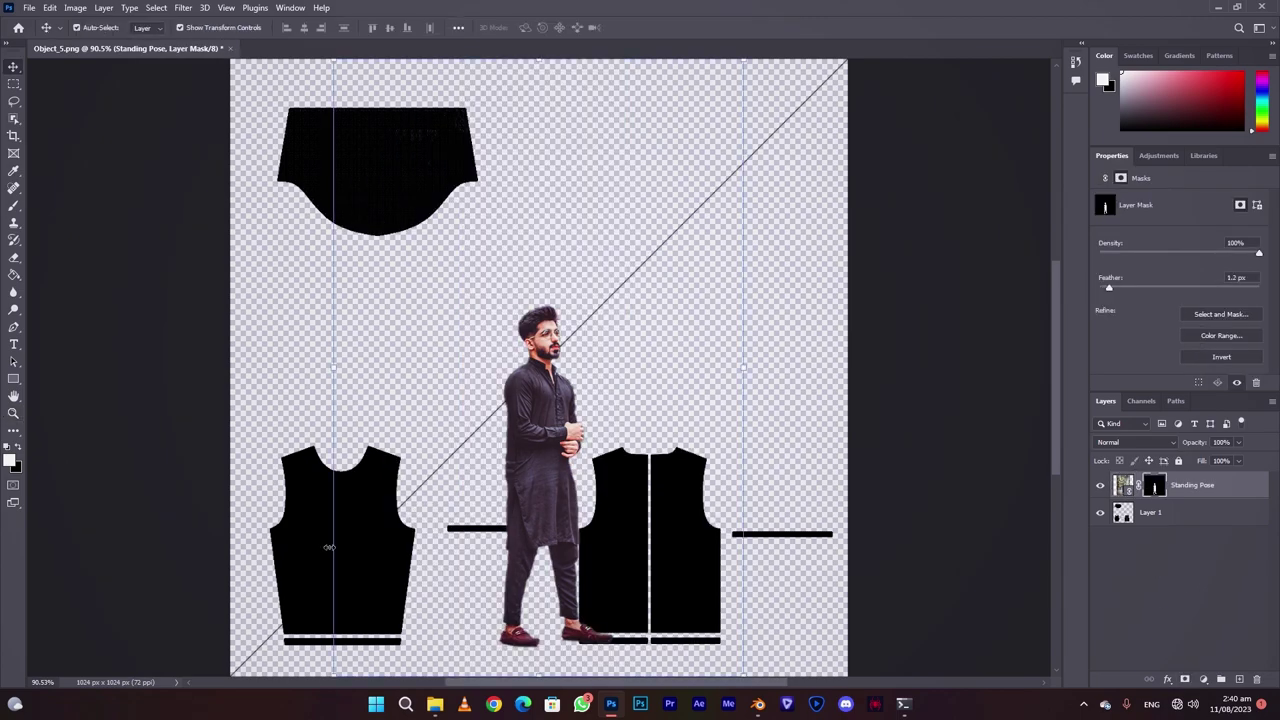
key(ctrl+t)
alt+drag(334, 676, 471, 466)
mouse_move(569, 436)
mouse_down()
mouse_move(357, 584)
mouse_move(349, 628)
mouse_up()
drag(415, 436, 434, 396)
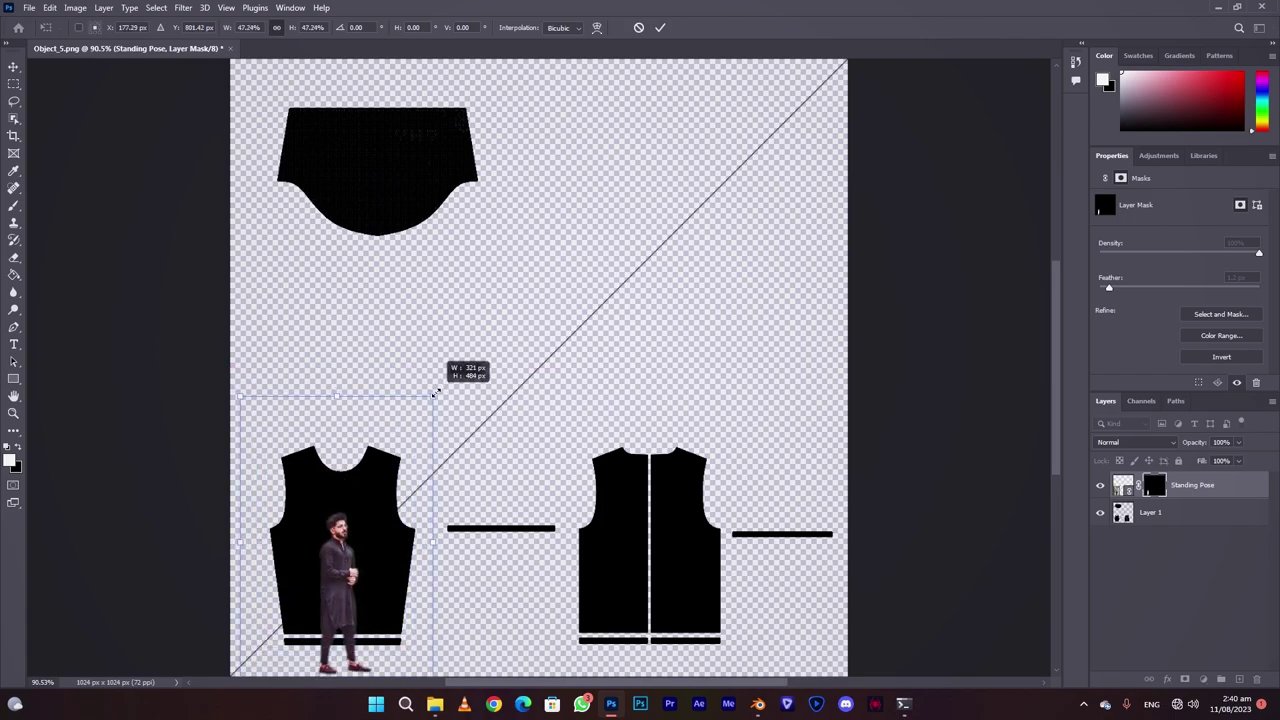
drag(363, 557, 363, 517)
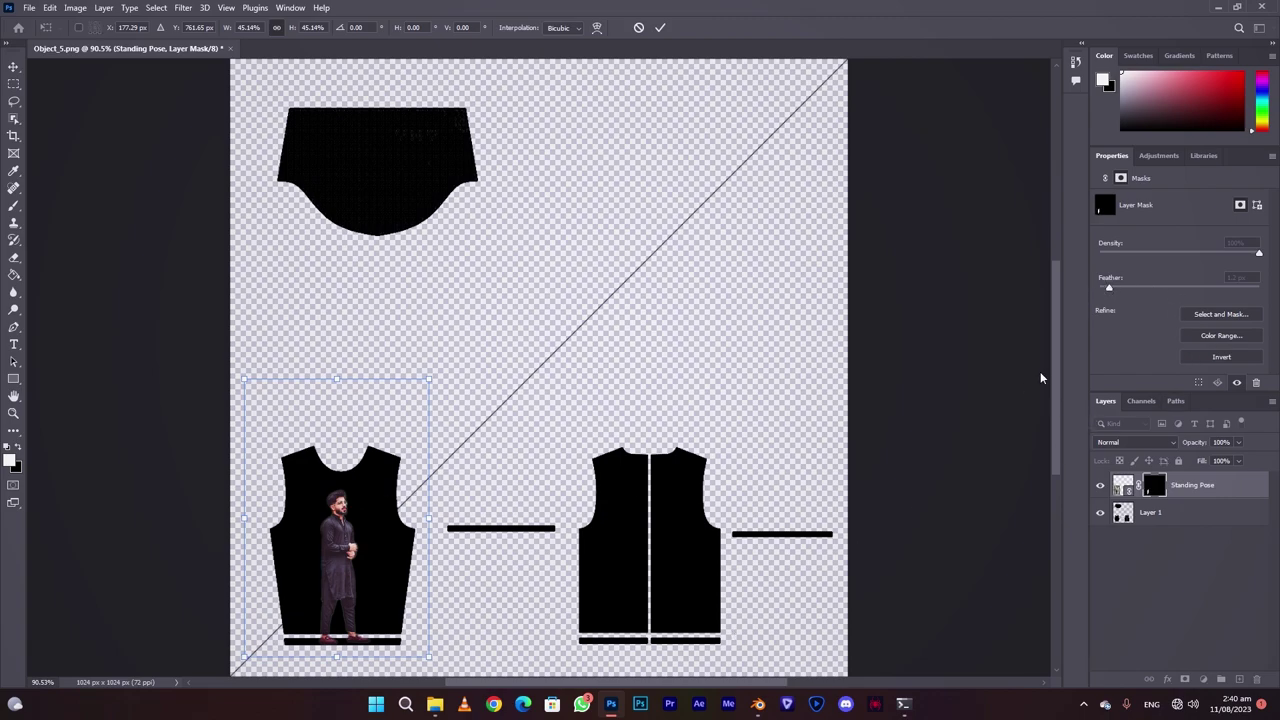
click(660, 29)
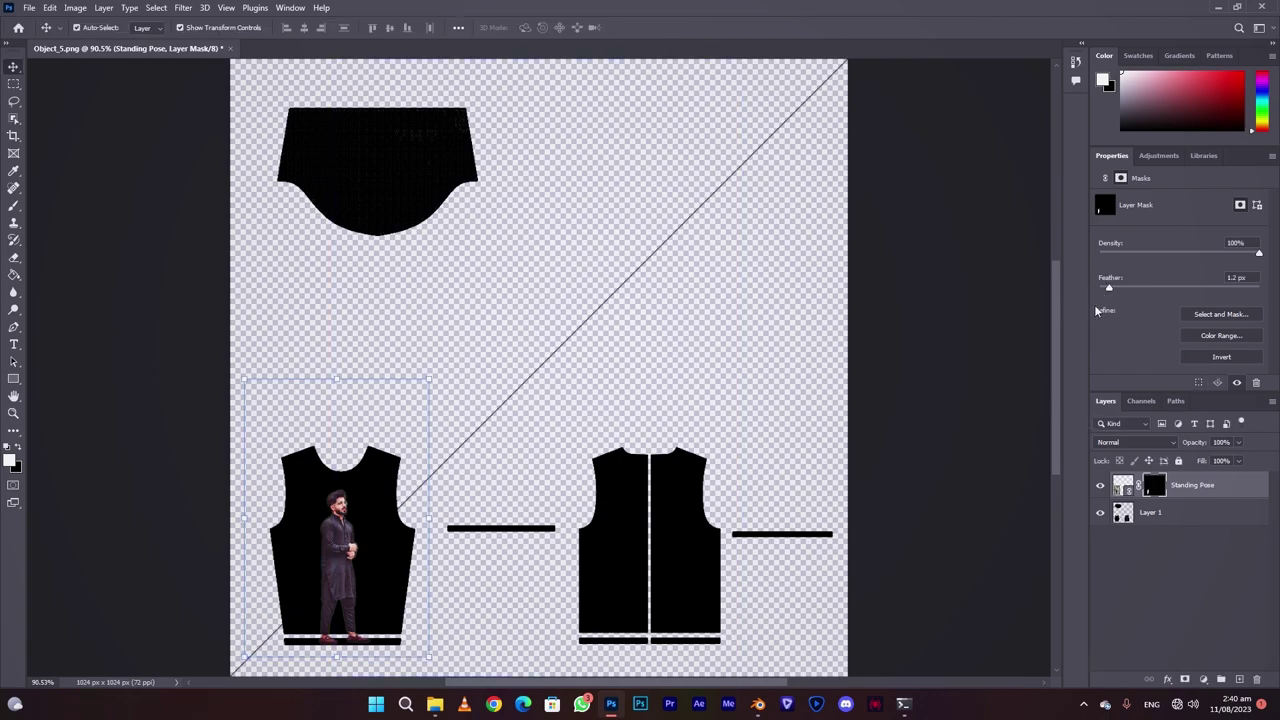
click(29, 7)
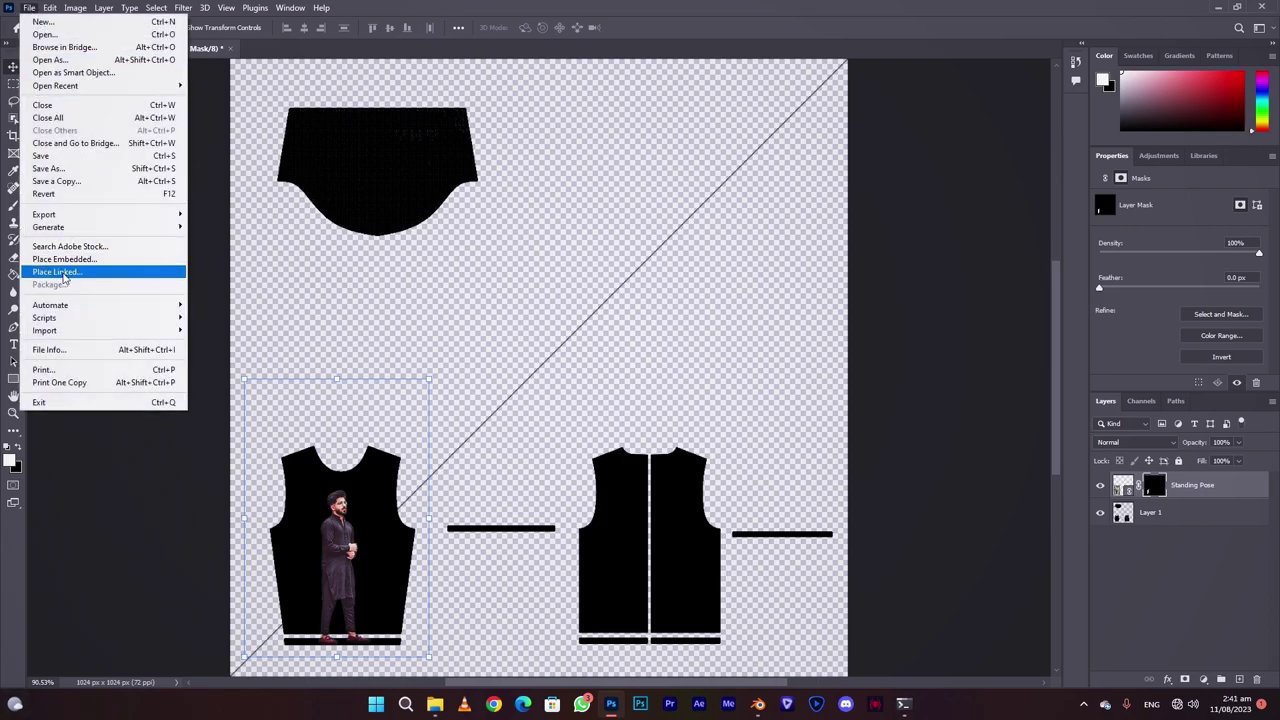
Step: Place the Instagram logo on the right shirt panel, scaled down and flipped horizontally
click(86, 266)
mouse_move(791, 277)
mouse_down()
mouse_move(803, 195)
mouse_move(663, 337)
mouse_up()
mouse_move(560, 340)
mouse_down()
mouse_move(670, 468)
mouse_move(669, 490)
mouse_up()
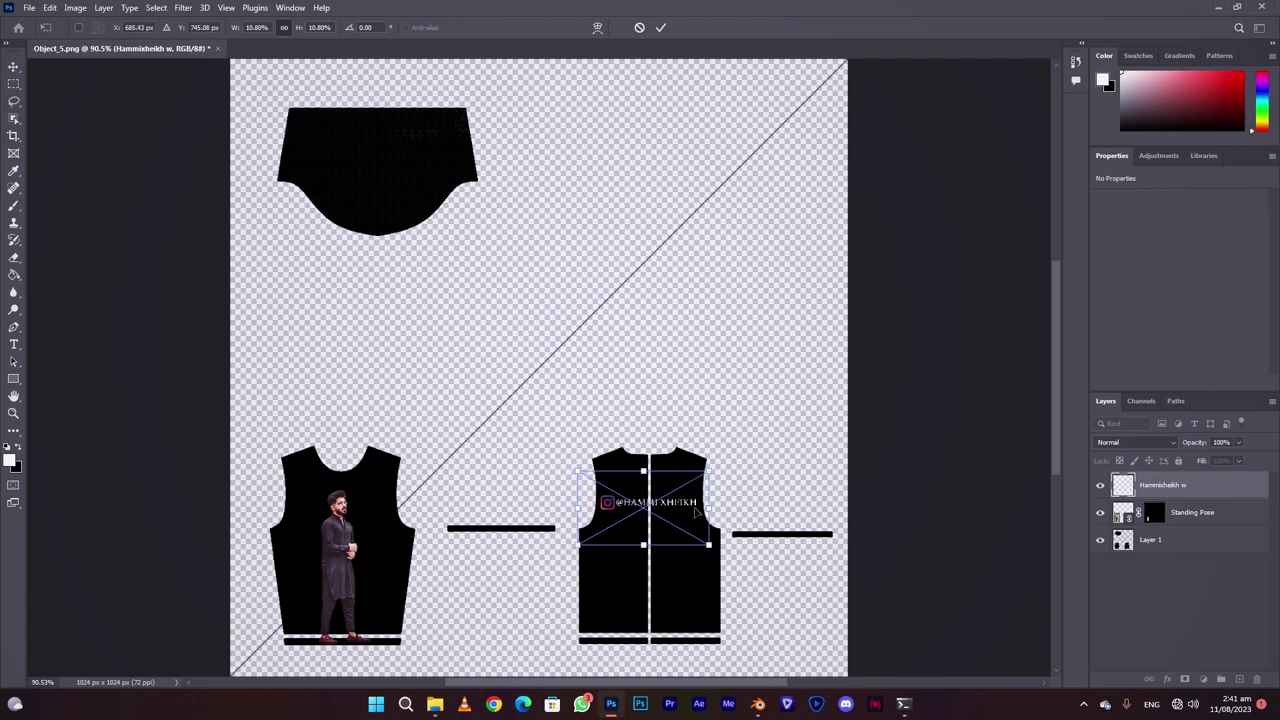
right_click(670, 520)
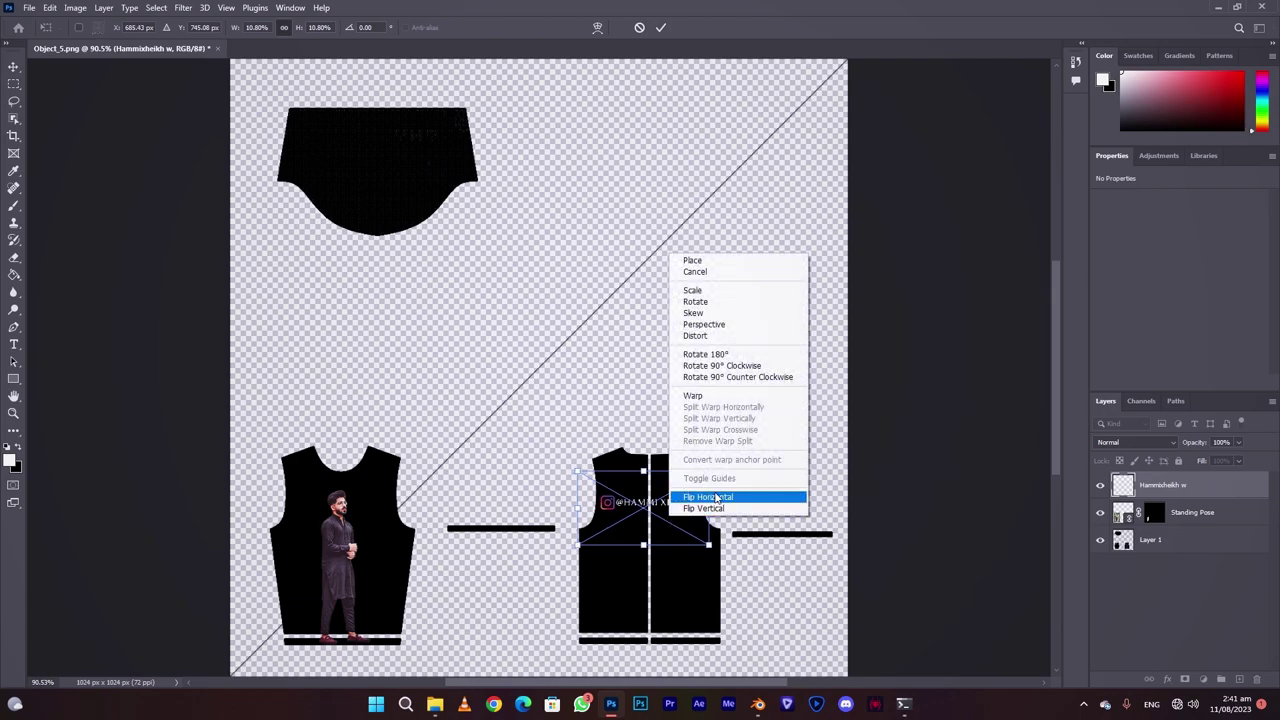
click(716, 497)
key(Return)
Step: Flip the Standing Pose photo of the man horizontally
click(320, 555)
right_click(318, 545)
click(338, 548)
key(ctrl+t)
right_click(352, 500)
click(385, 473)
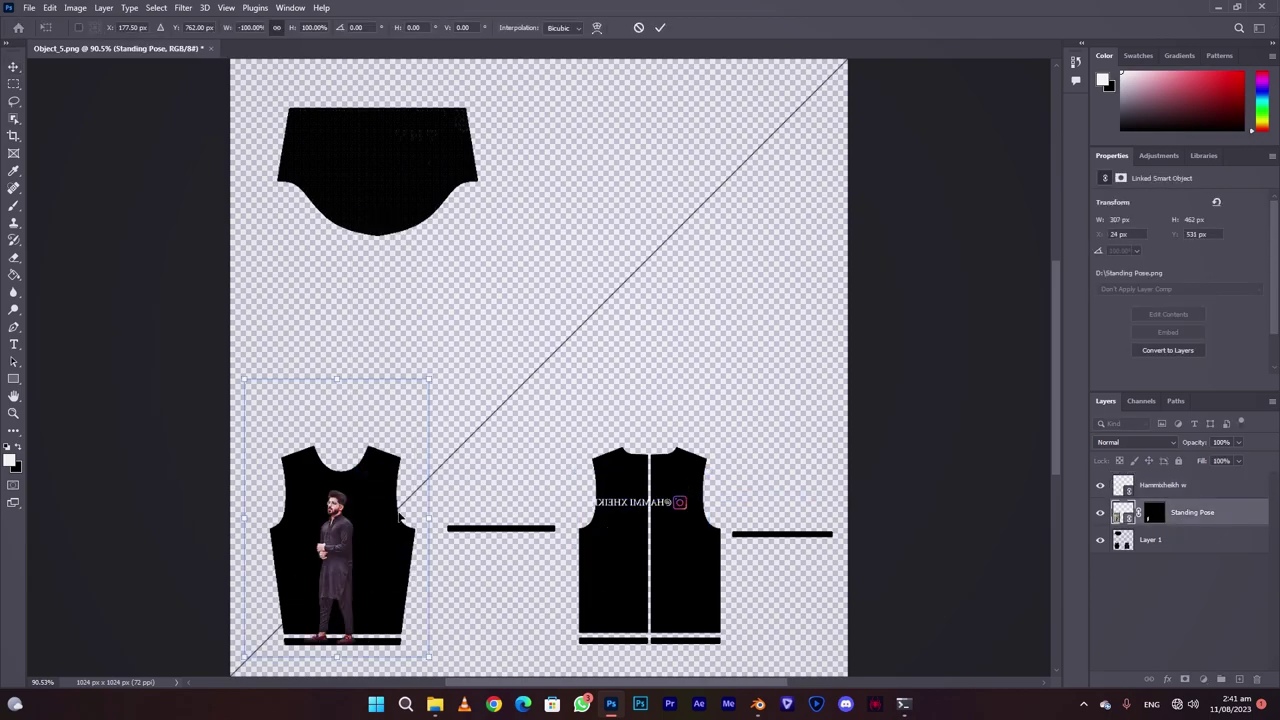
click(648, 500)
Step: Quick Export the texture as a PNG and return to Blender
click(29, 7)
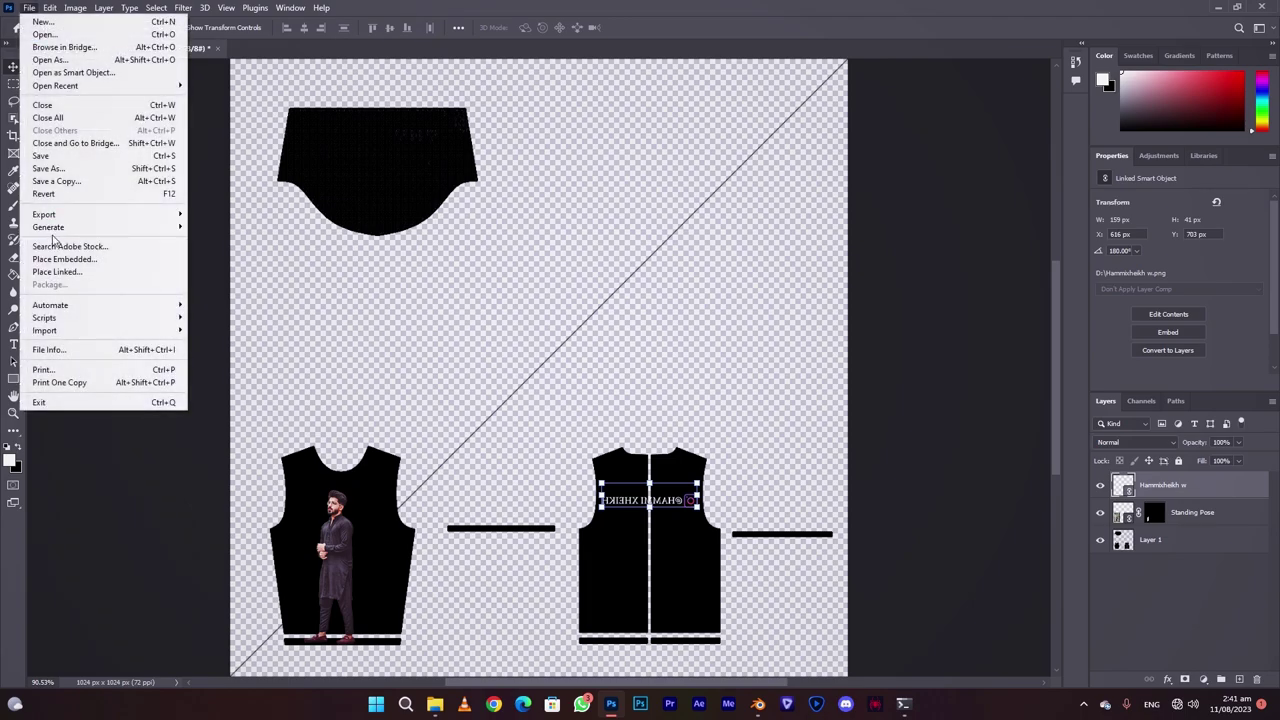
mouse_move(44, 214)
click(214, 218)
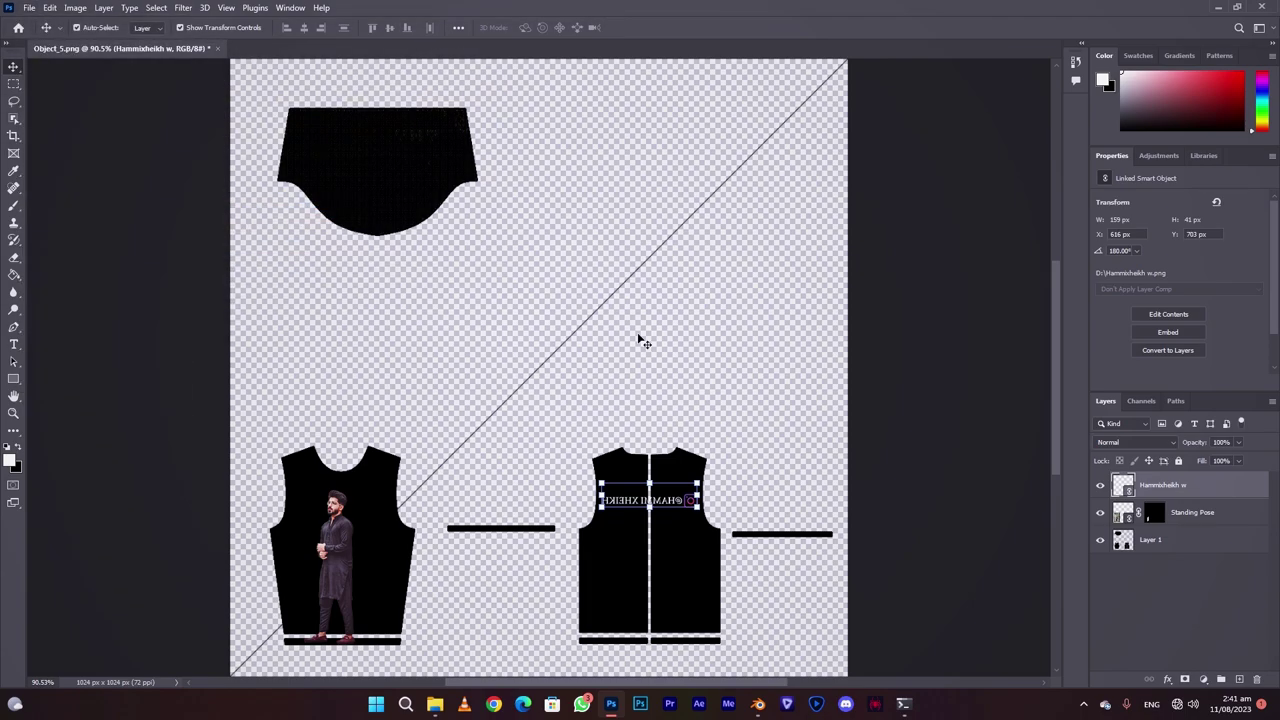
click(760, 704)
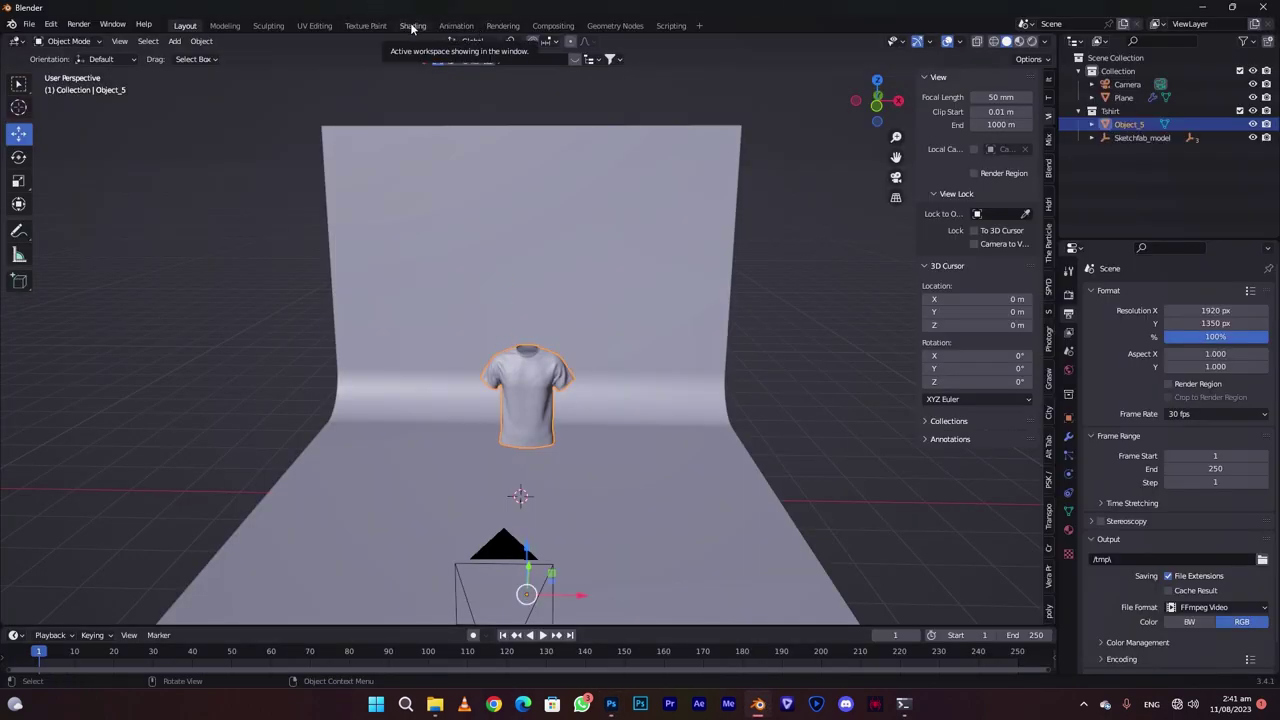
Step: Add an Object_56.png image texture node and link its Color into the Principled BSDF Base Color
click(411, 26)
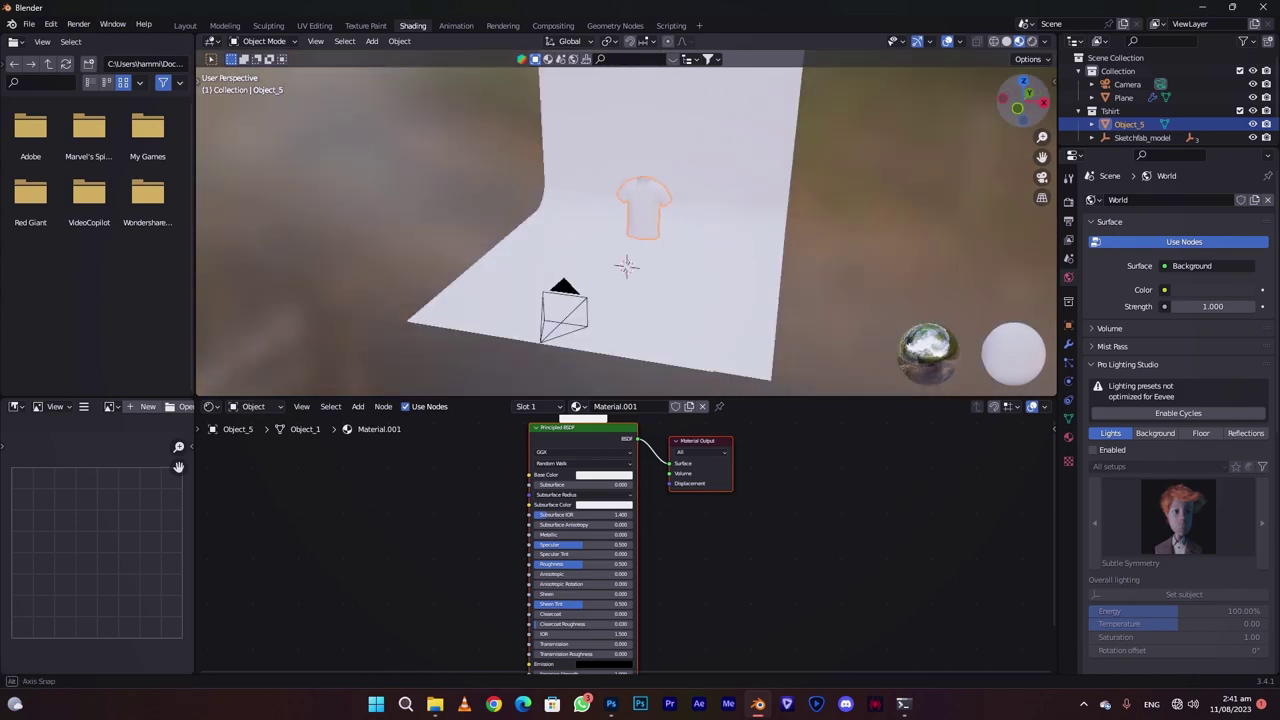
drag(1023, 104, 897, 206)
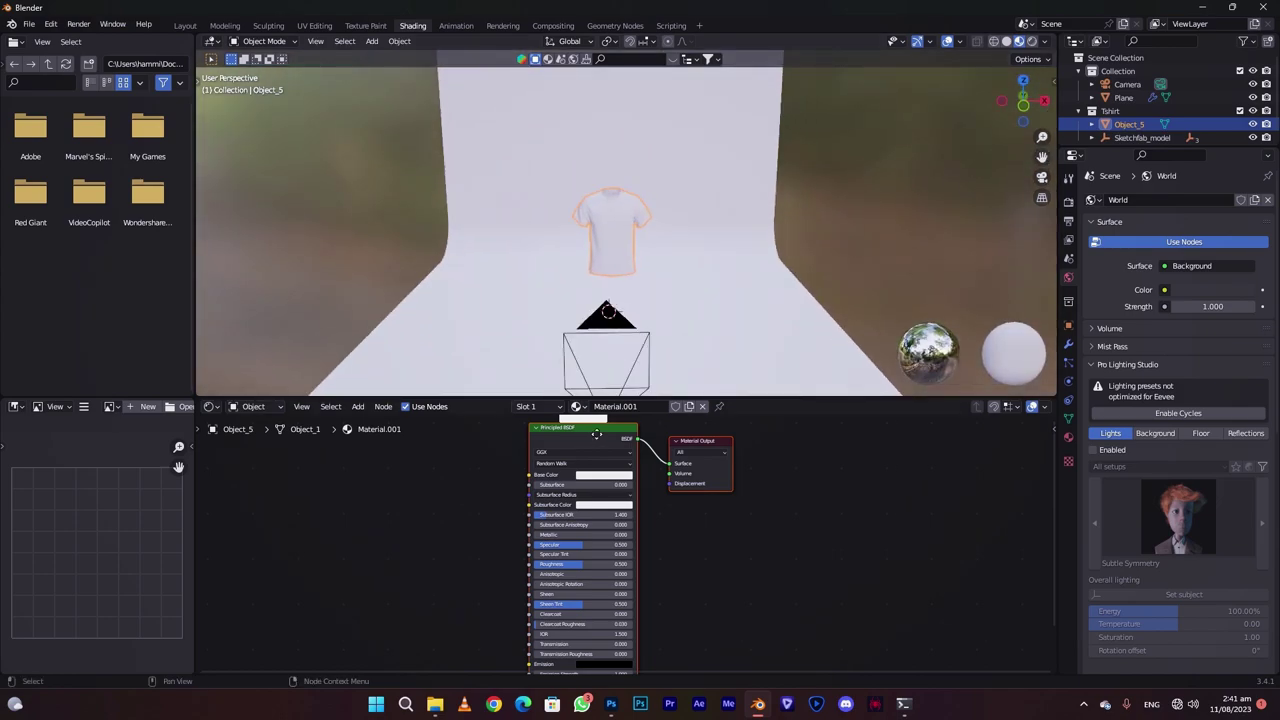
key(shift+a)
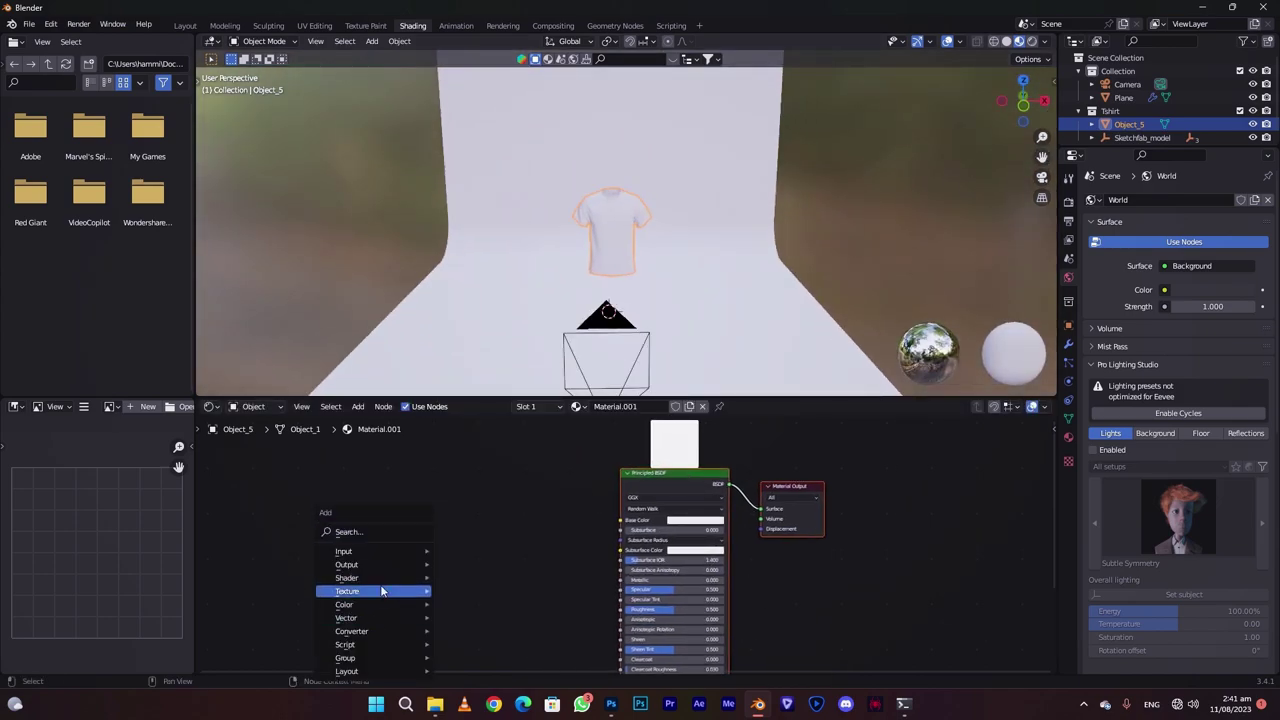
mouse_move(347, 591)
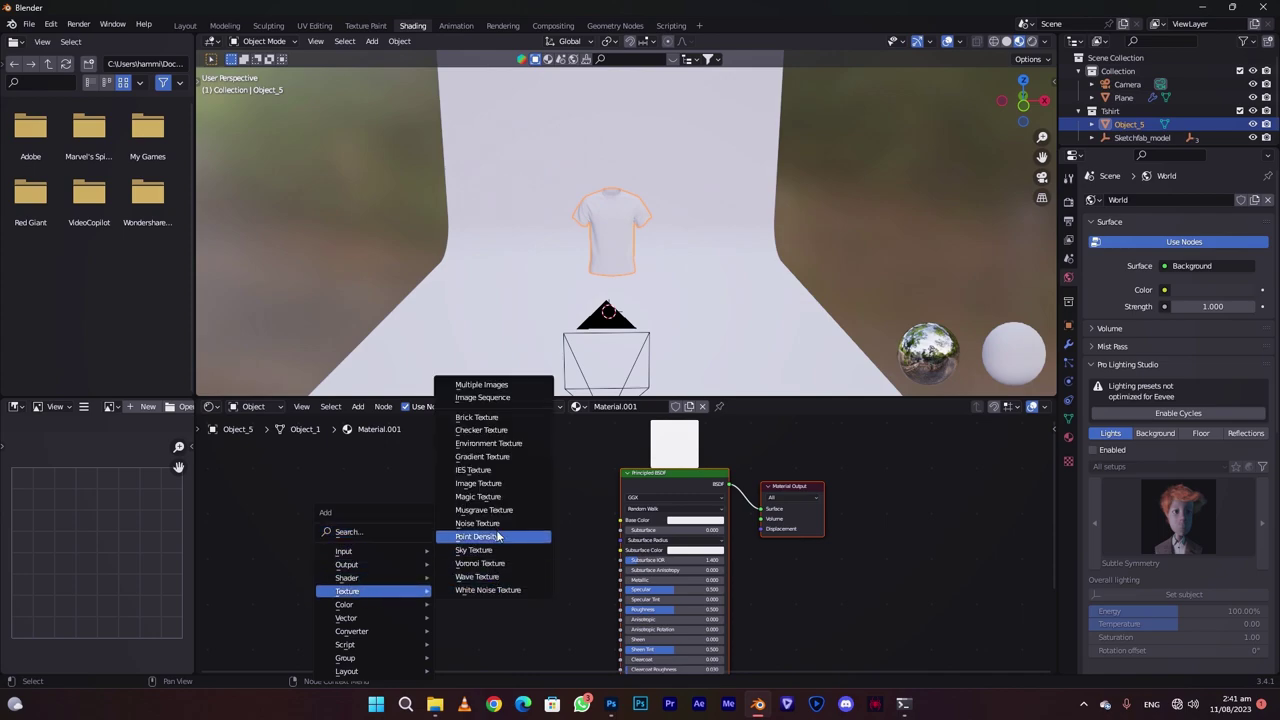
click(478, 483)
click(548, 549)
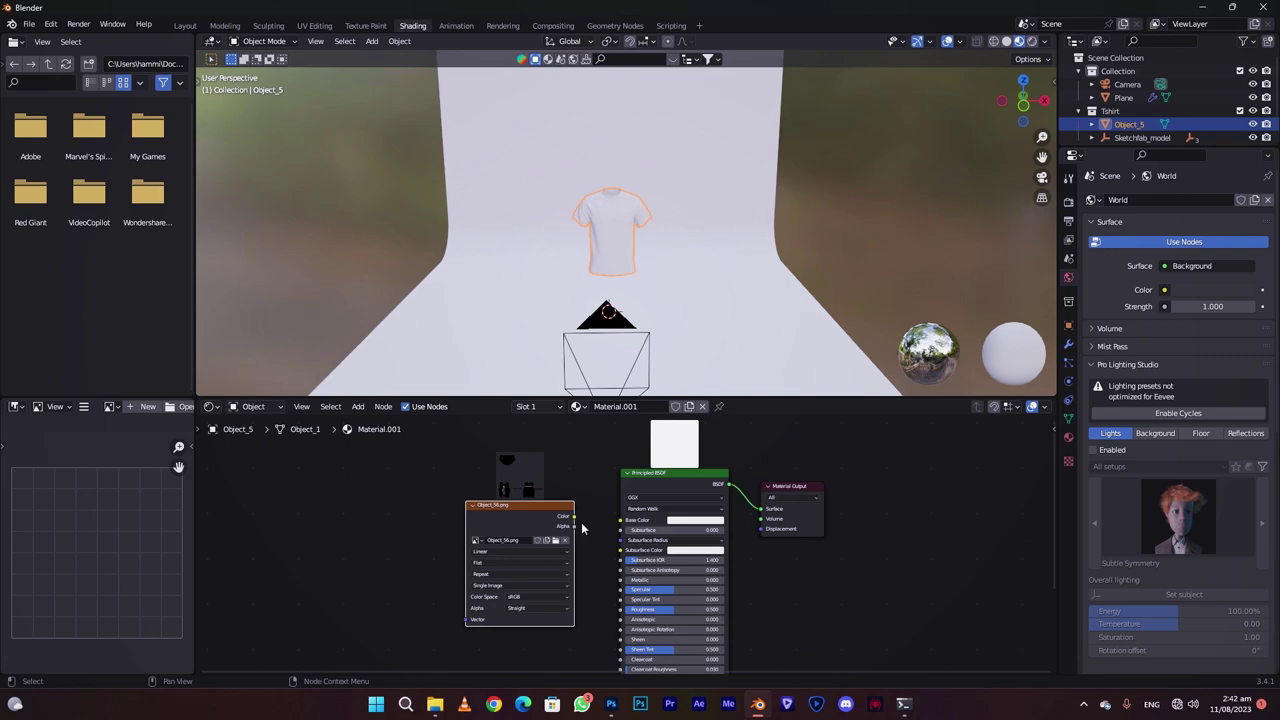
drag(575, 520, 607, 527)
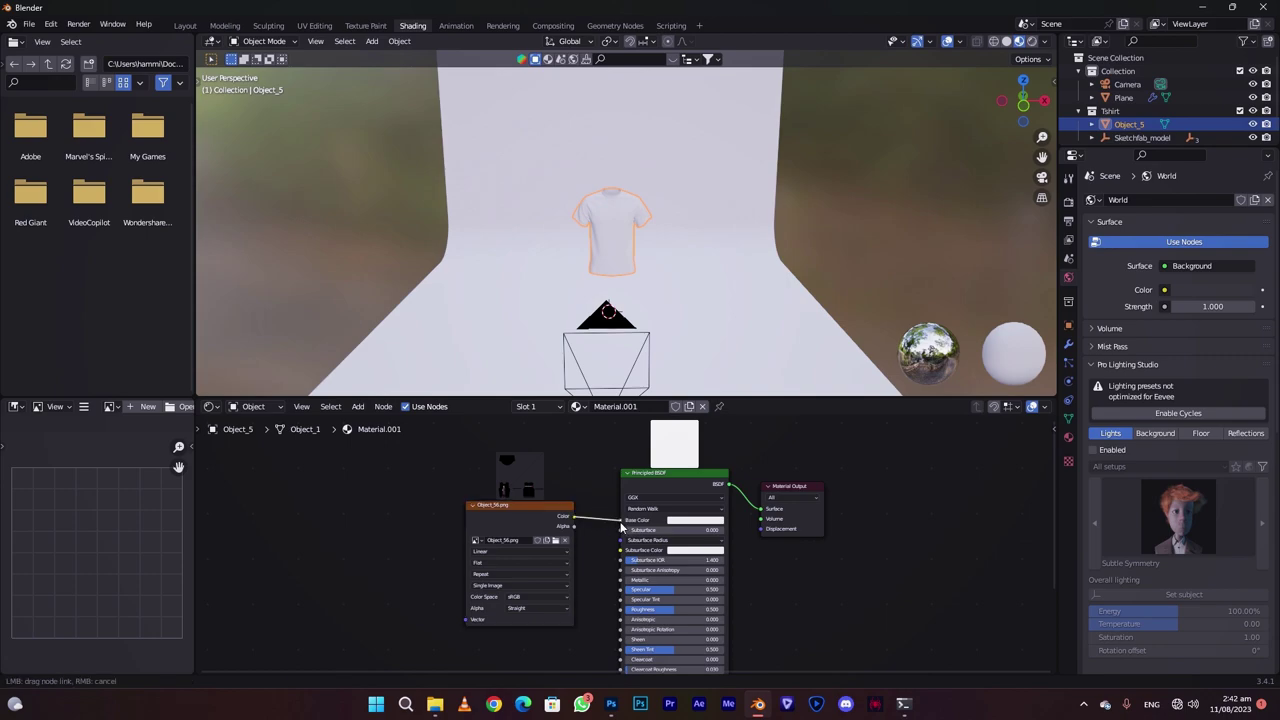
drag(621, 527, 623, 520)
scroll(614, 180, up, 2)
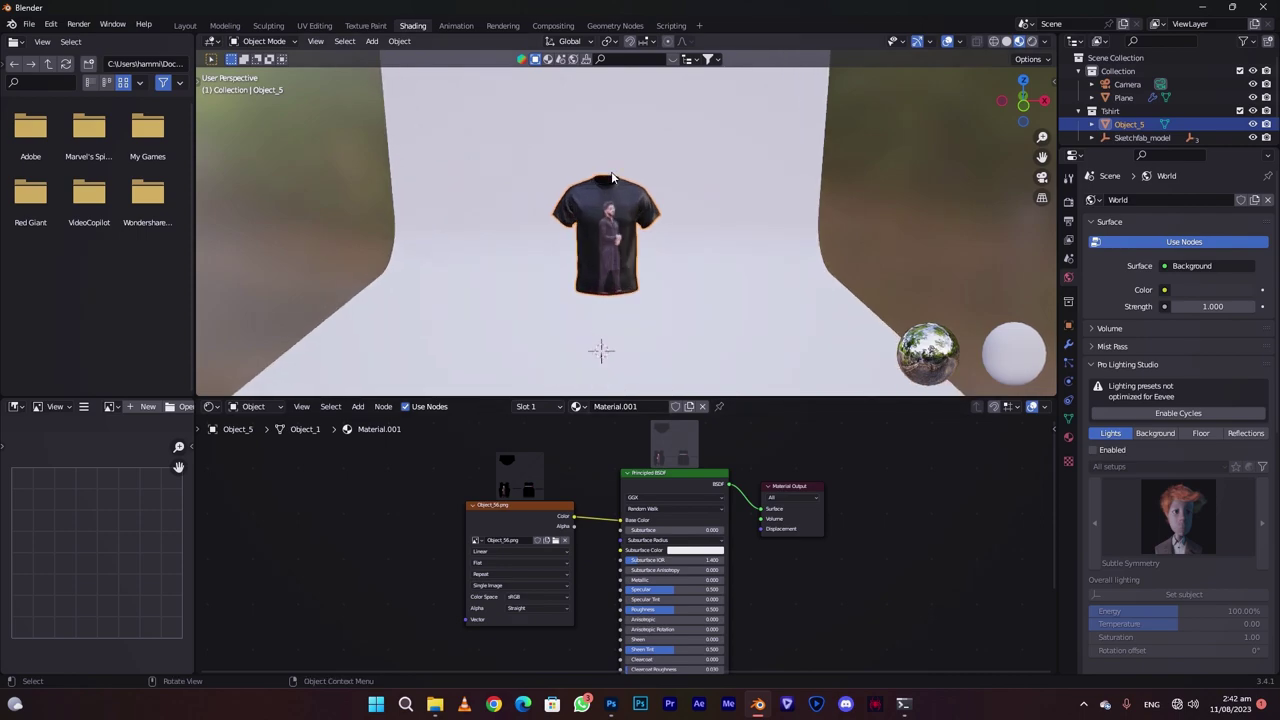
Step: Make the backdrop plane purple with Metallic 0.173 and Roughness 0.359
scroll(616, 190, up, 2)
scroll(620, 210, up, 1)
scroll(625, 235, up, 1)
scroll(625, 237, down, 1)
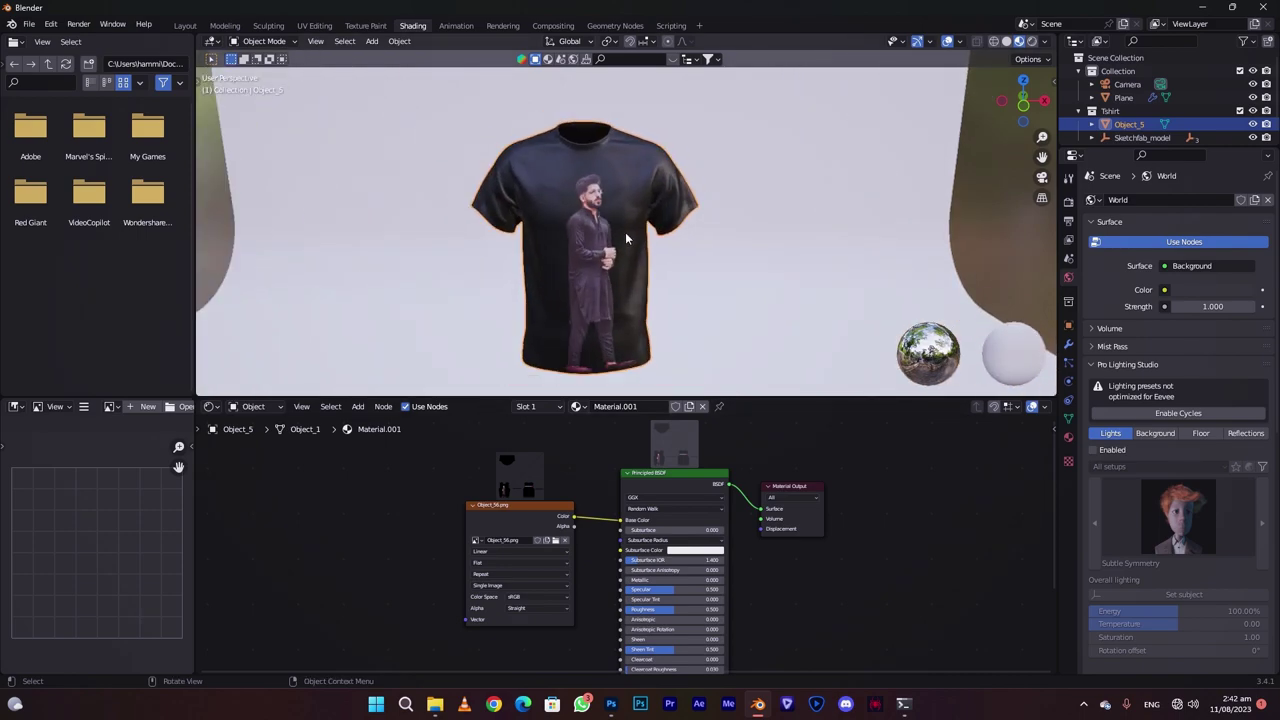
drag(1008, 100, 813, 165)
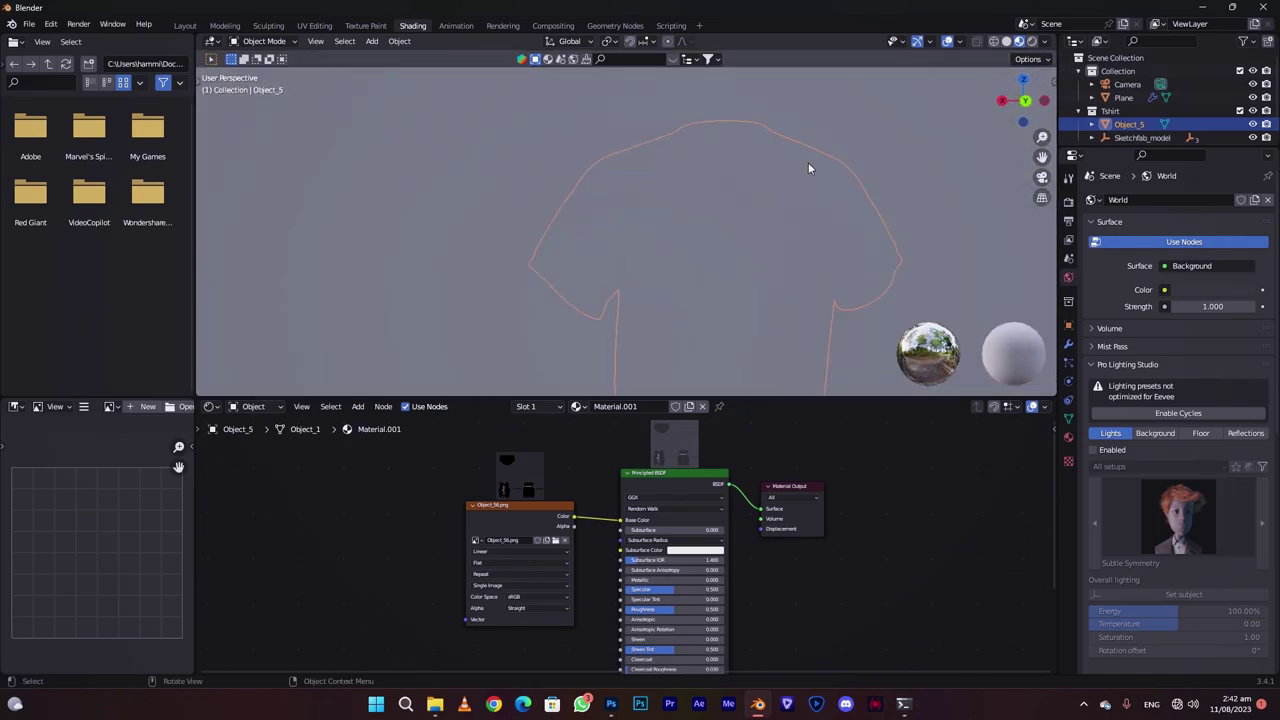
drag(1005, 106, 900, 120)
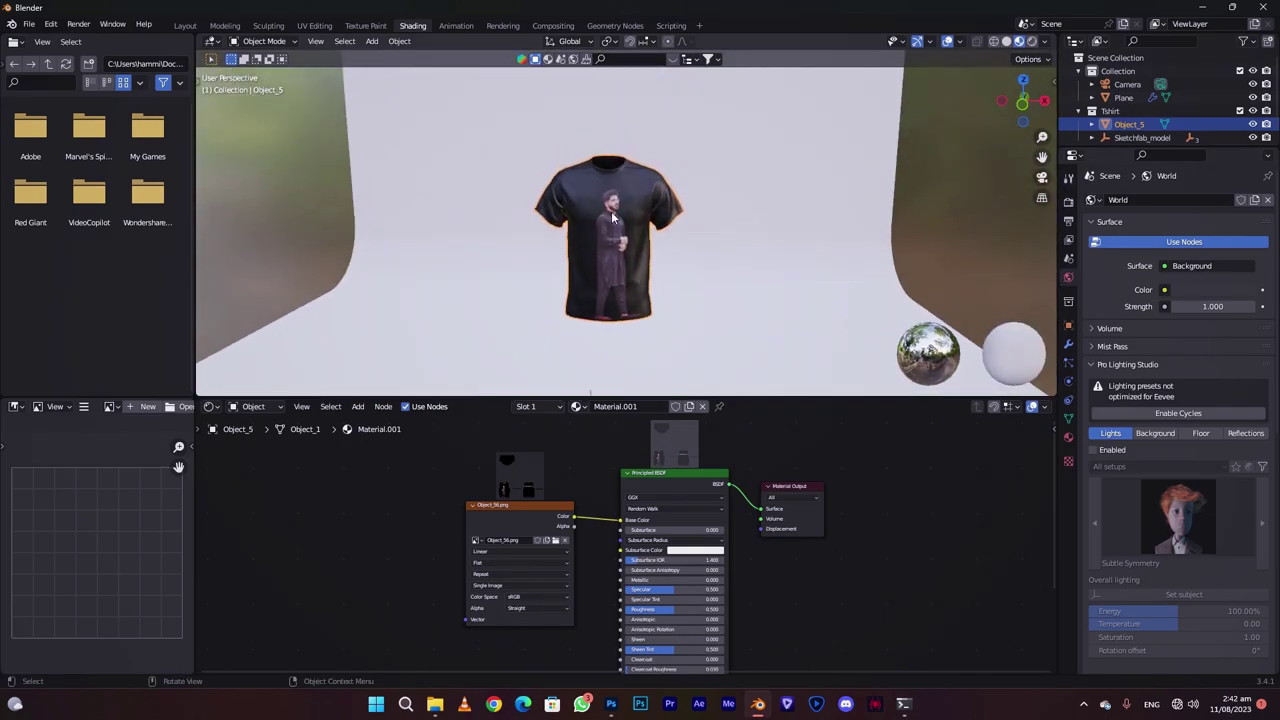
click(600, 365)
click(603, 474)
click(625, 394)
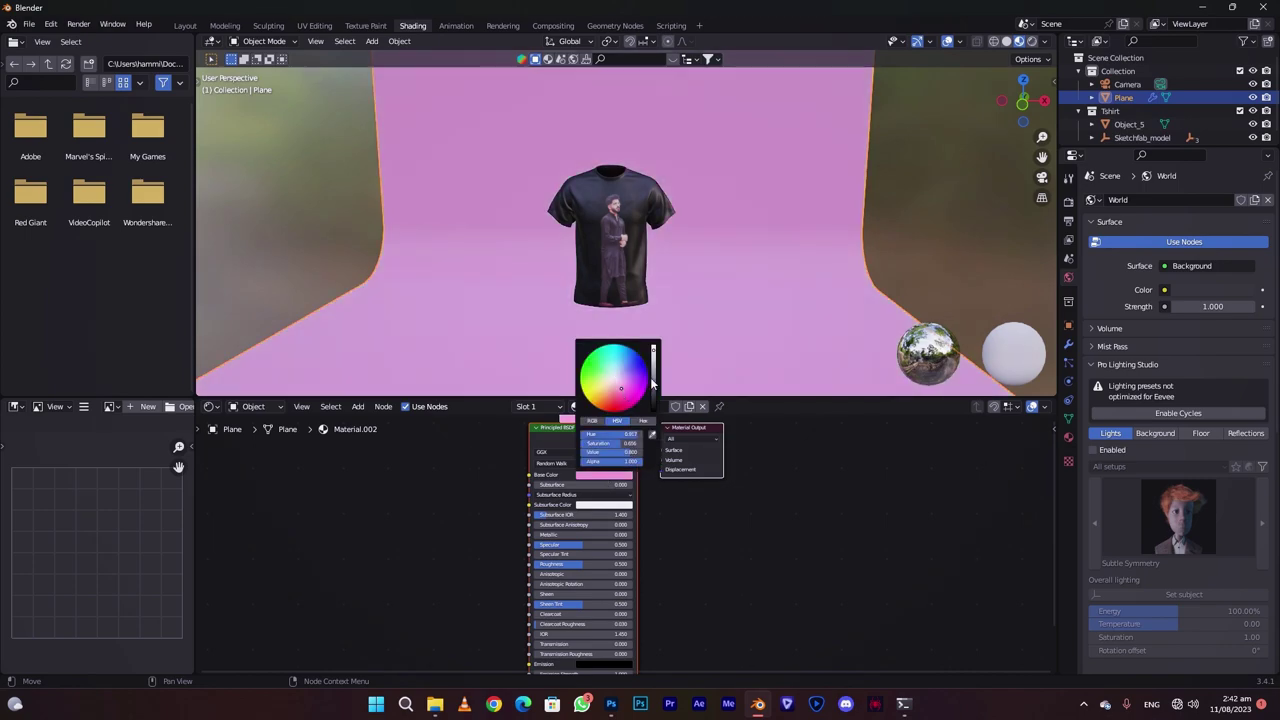
drag(655, 380, 657, 392)
mouse_move(552, 534)
mouse_down()
mouse_move(569, 534)
mouse_move(552, 564)
mouse_up()
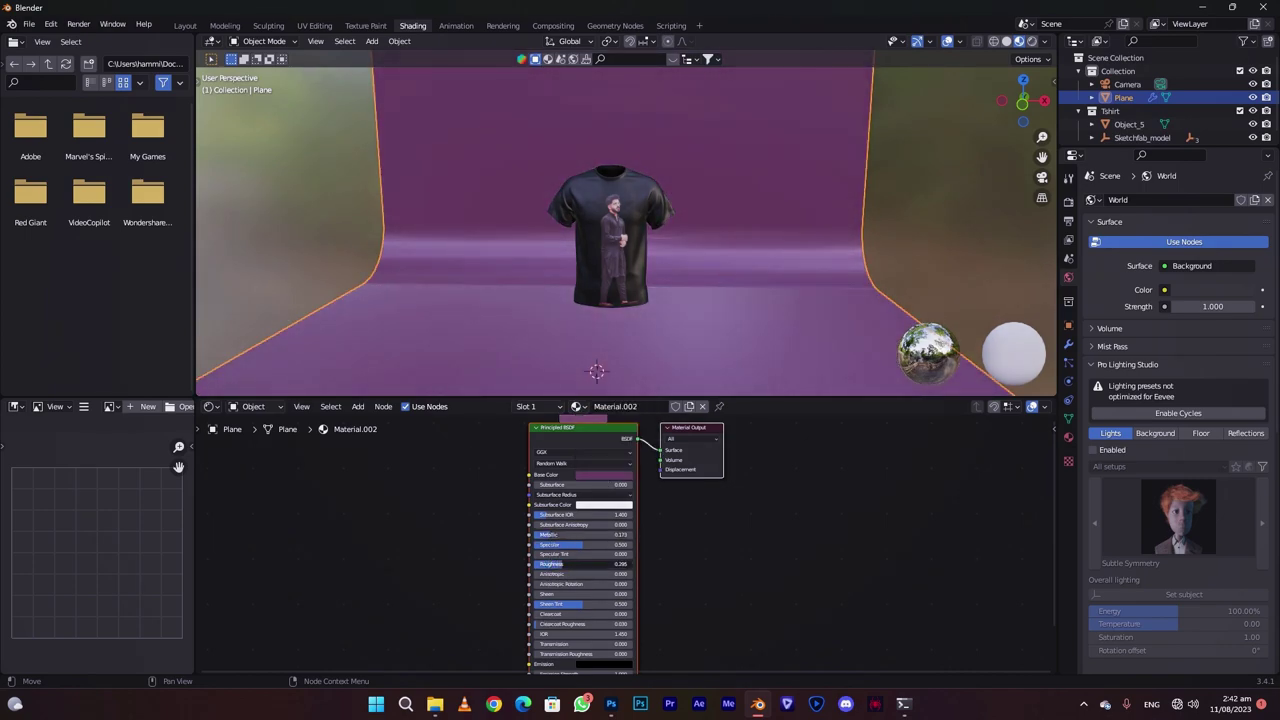
Step: Raise the T-shirt material's Metallic to 0.227 and return to the Layout workspace
click(647, 252)
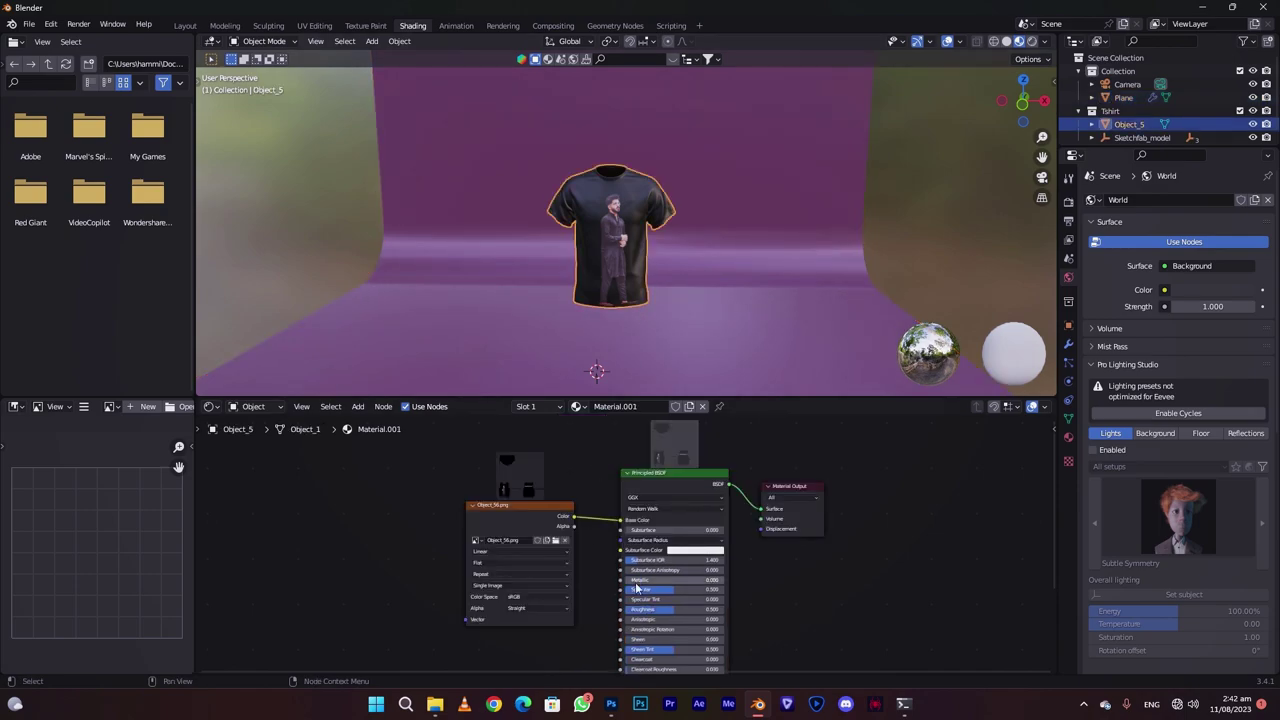
drag(636, 580, 652, 613)
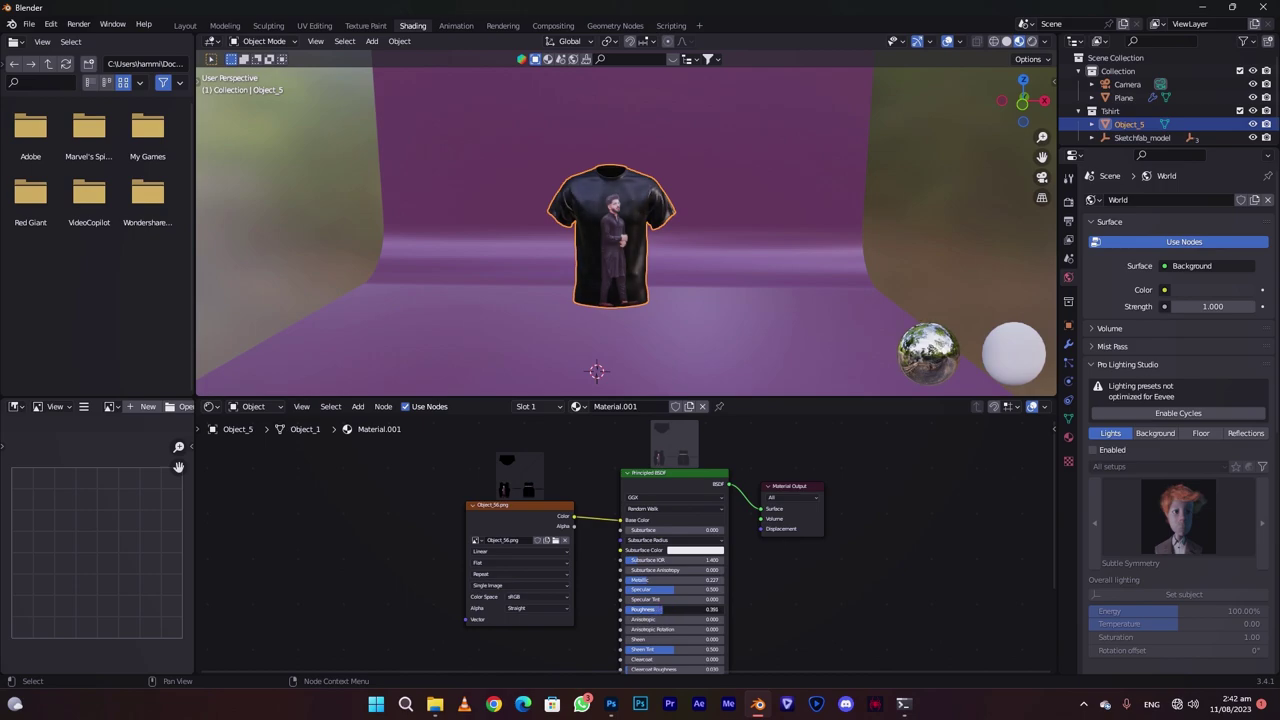
click(190, 25)
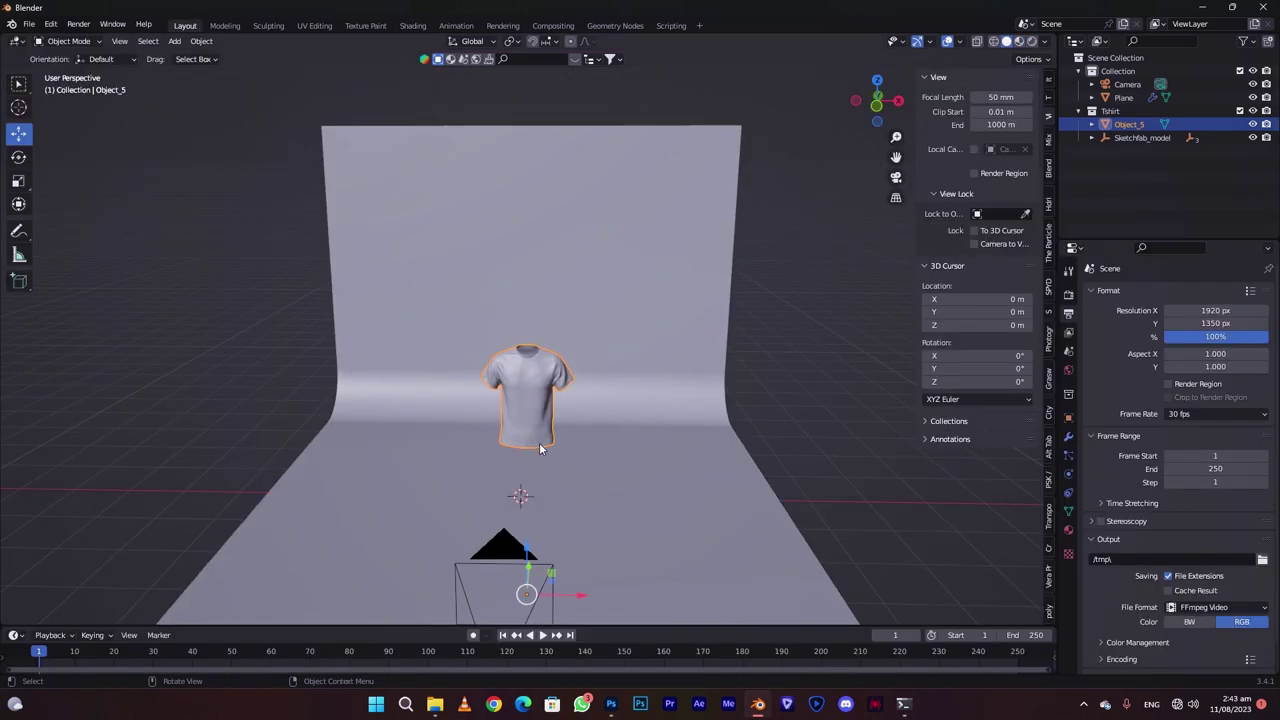
Step: Add an area light and move it in front of the T-shirt from the top view
scroll(539, 449, down, 1)
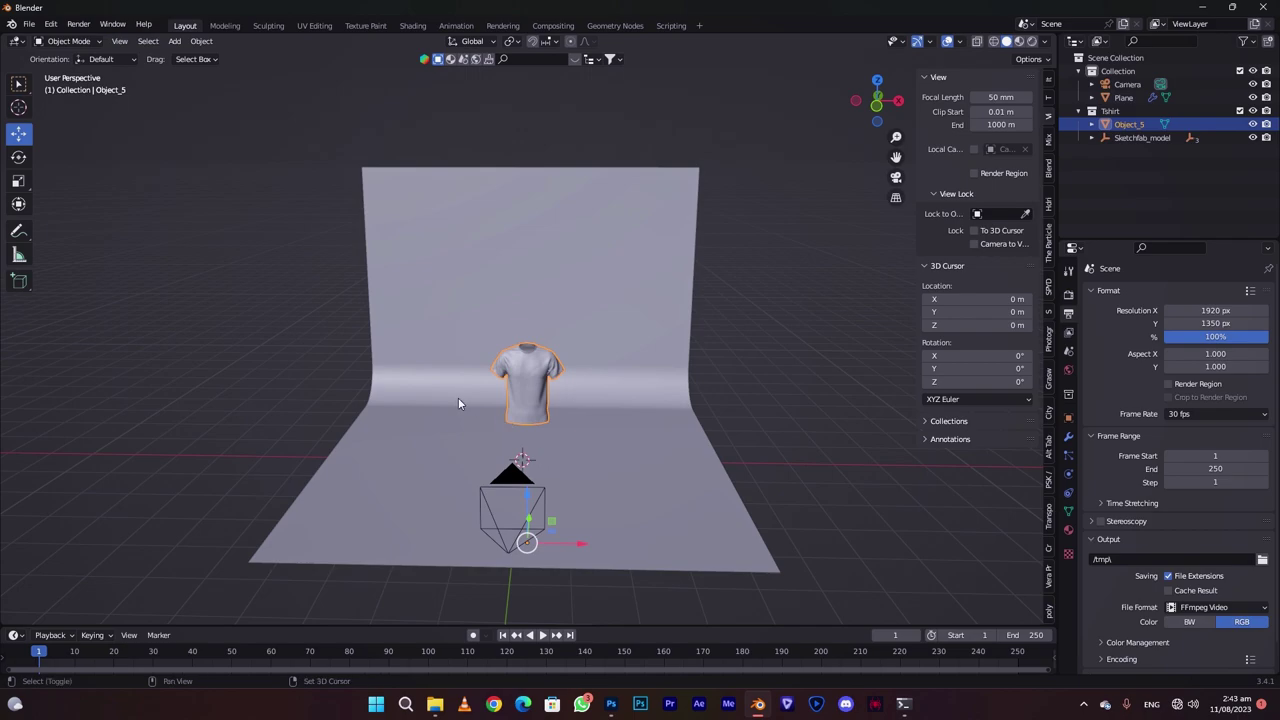
key(shift+a)
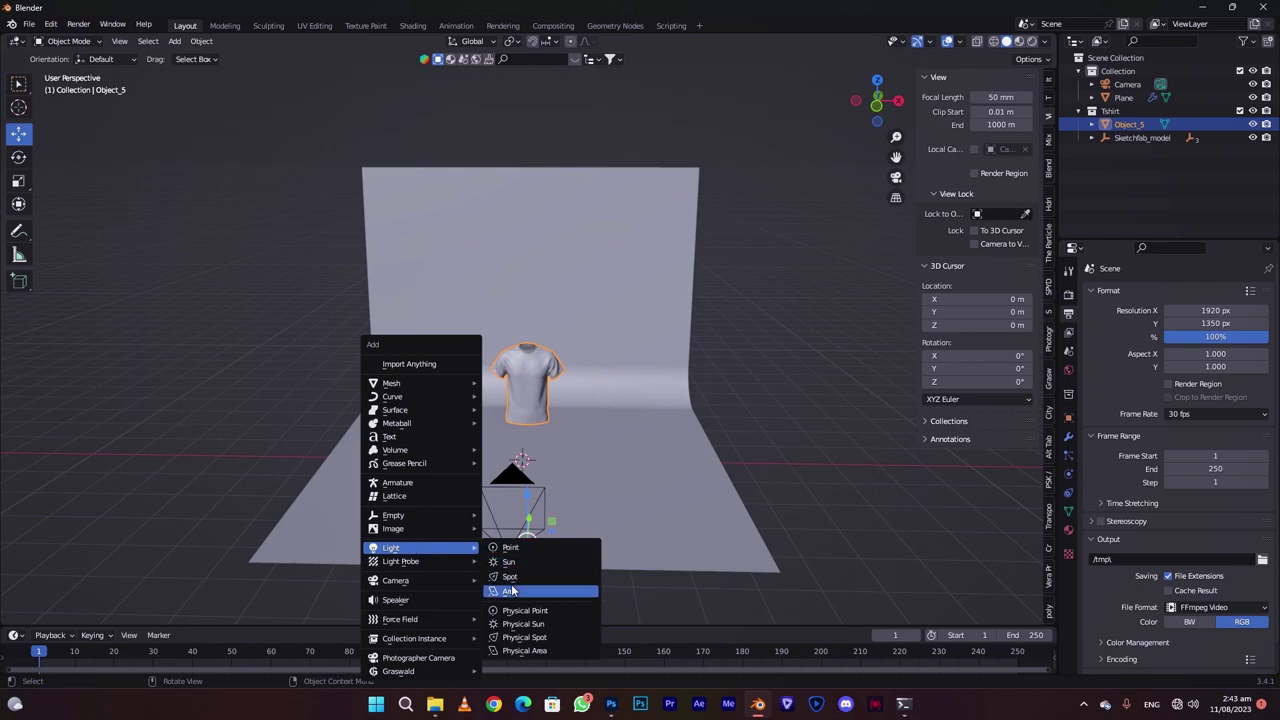
mouse_move(391, 547)
click(512, 591)
key(KP_7)
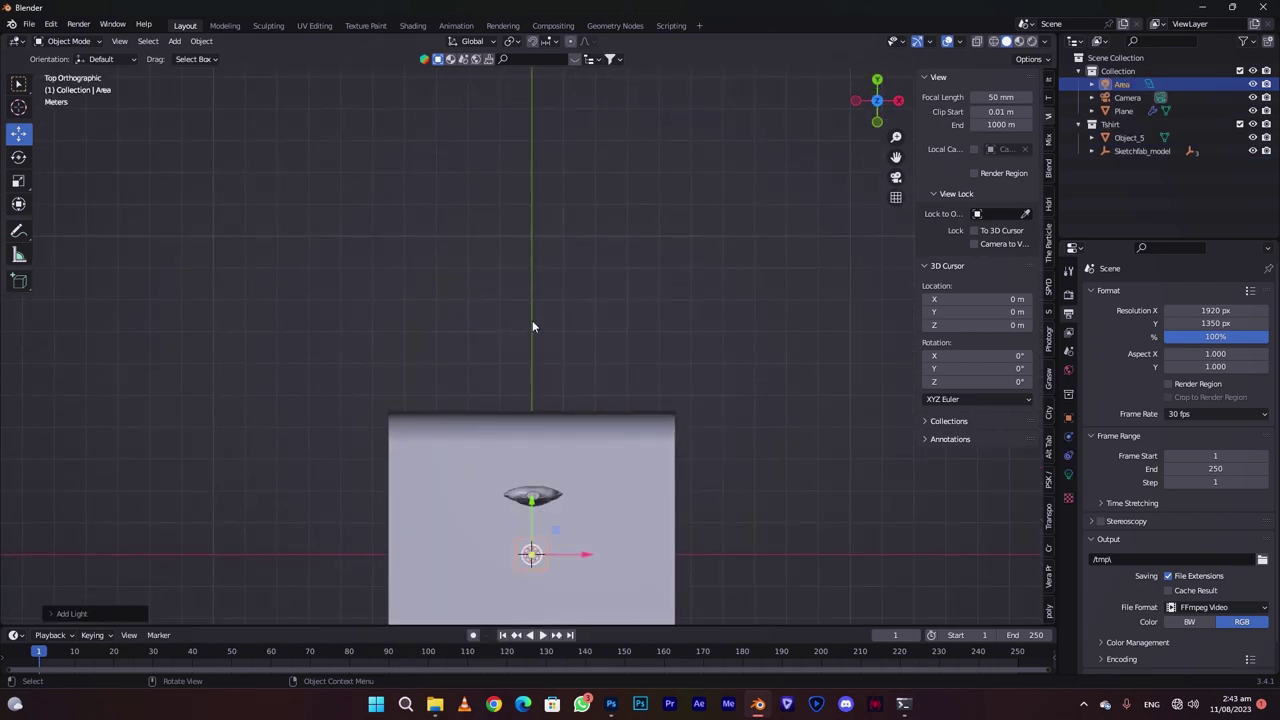
drag(535, 513, 543, 489)
Step: Rotate the area light to aim at the shirt, reposition it and scale it up
key(KP_3)
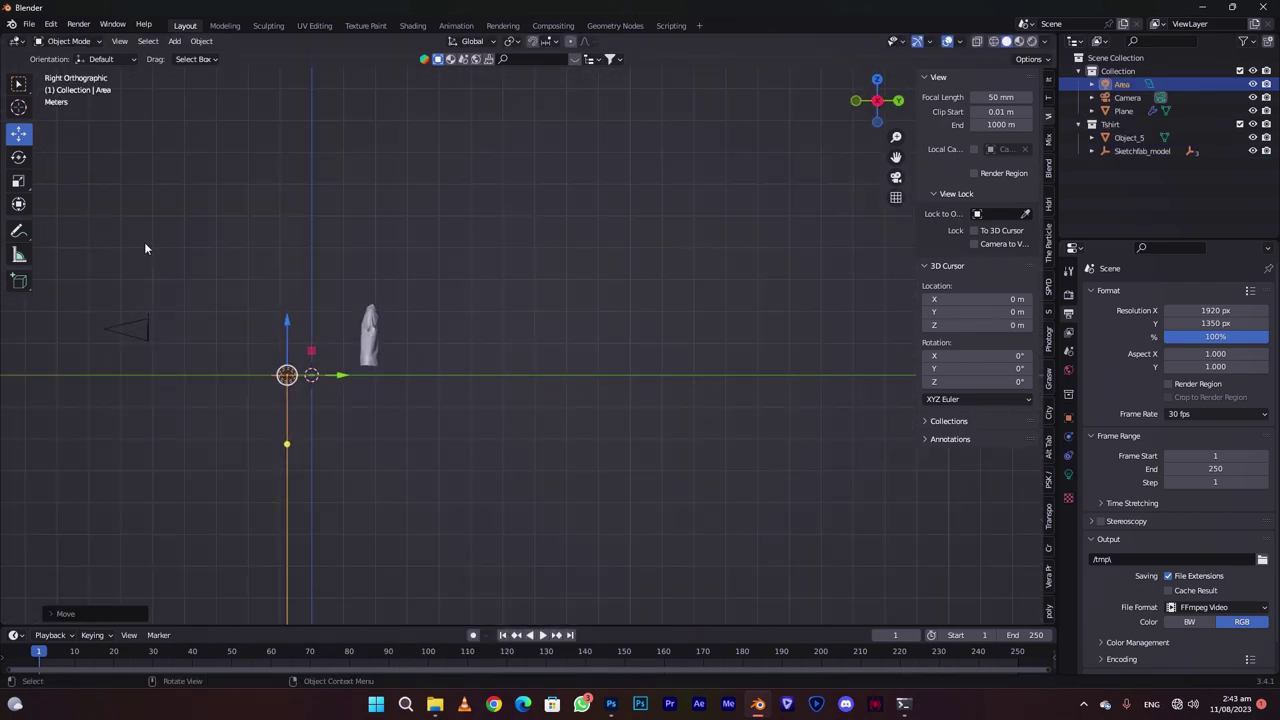
key(r)
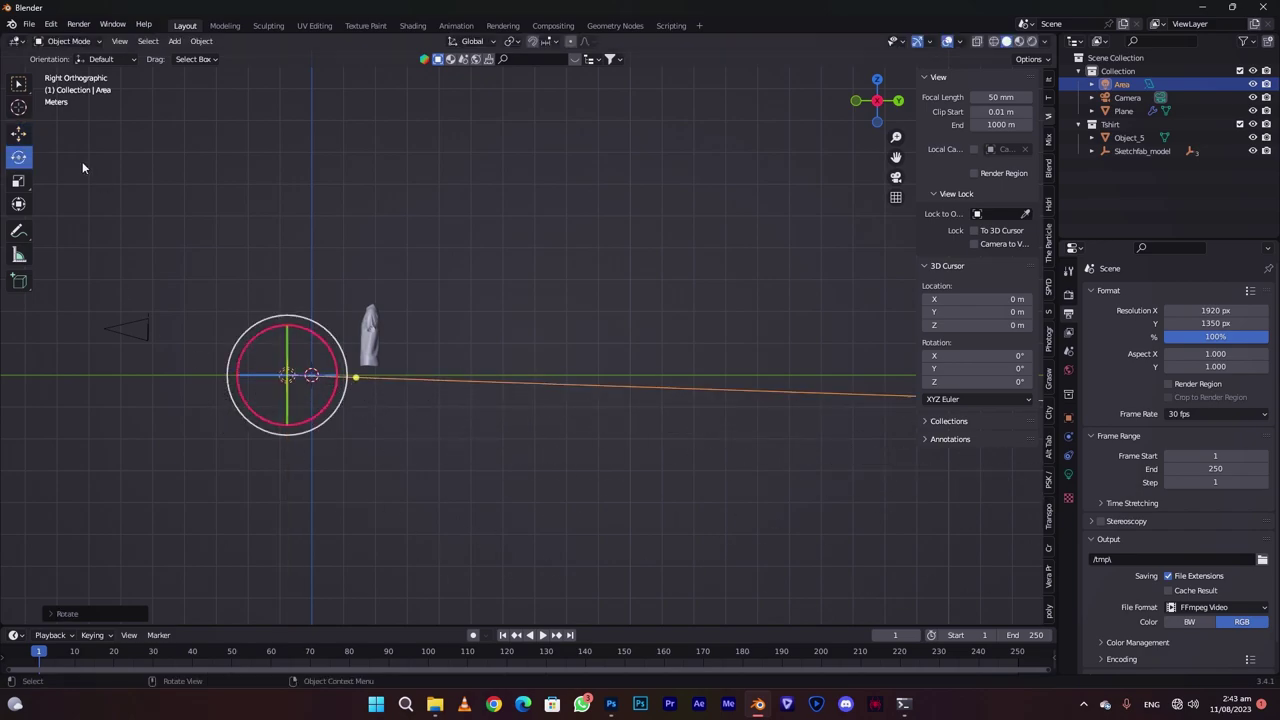
click(82, 161)
key(g)
key(KP_1)
key(s)
click(623, 297)
drag(872, 104, 664, 404)
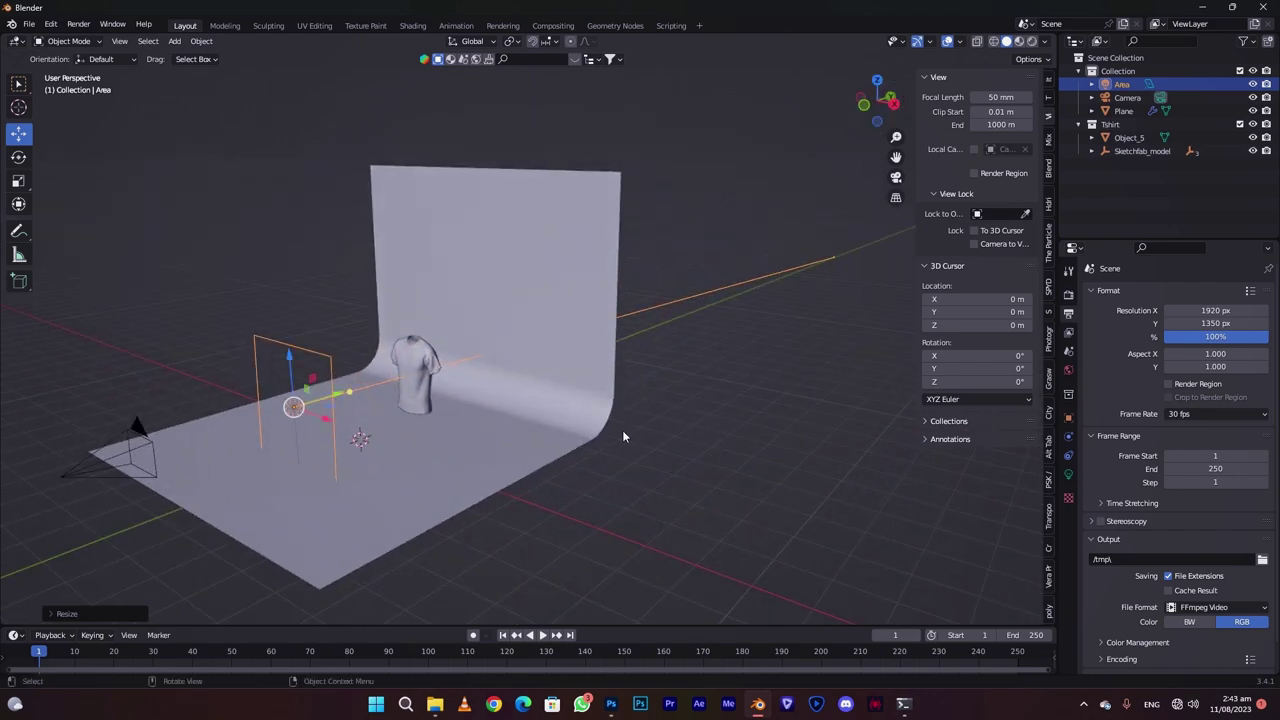
Step: Tint the area light pale cyan and set its power to 5000 W
click(1068, 476)
click(1210, 369)
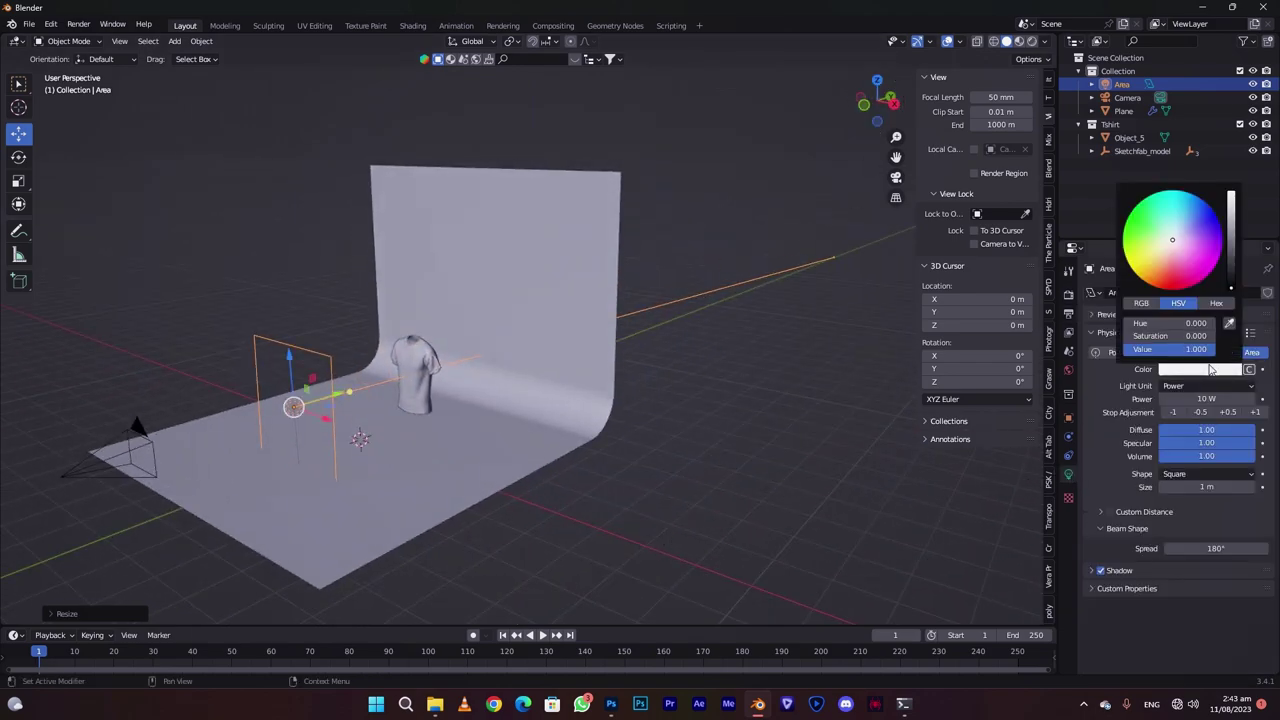
click(1174, 232)
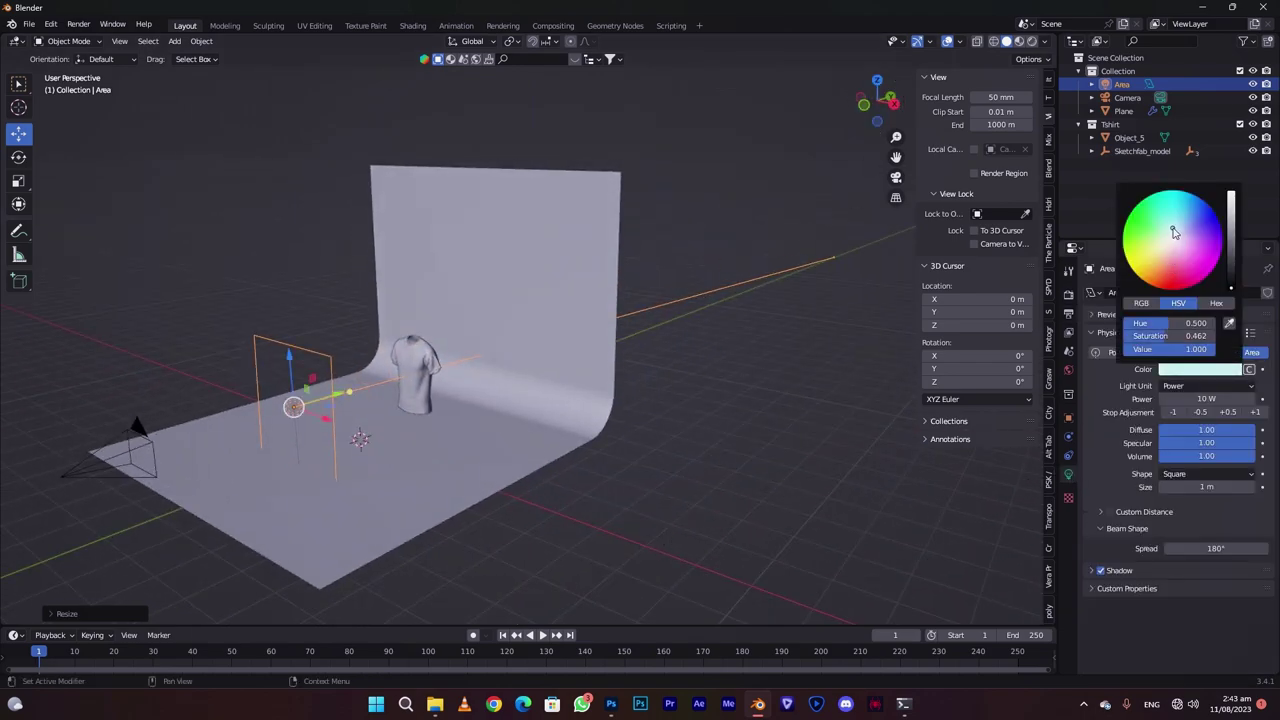
click(1222, 398)
text(5000)
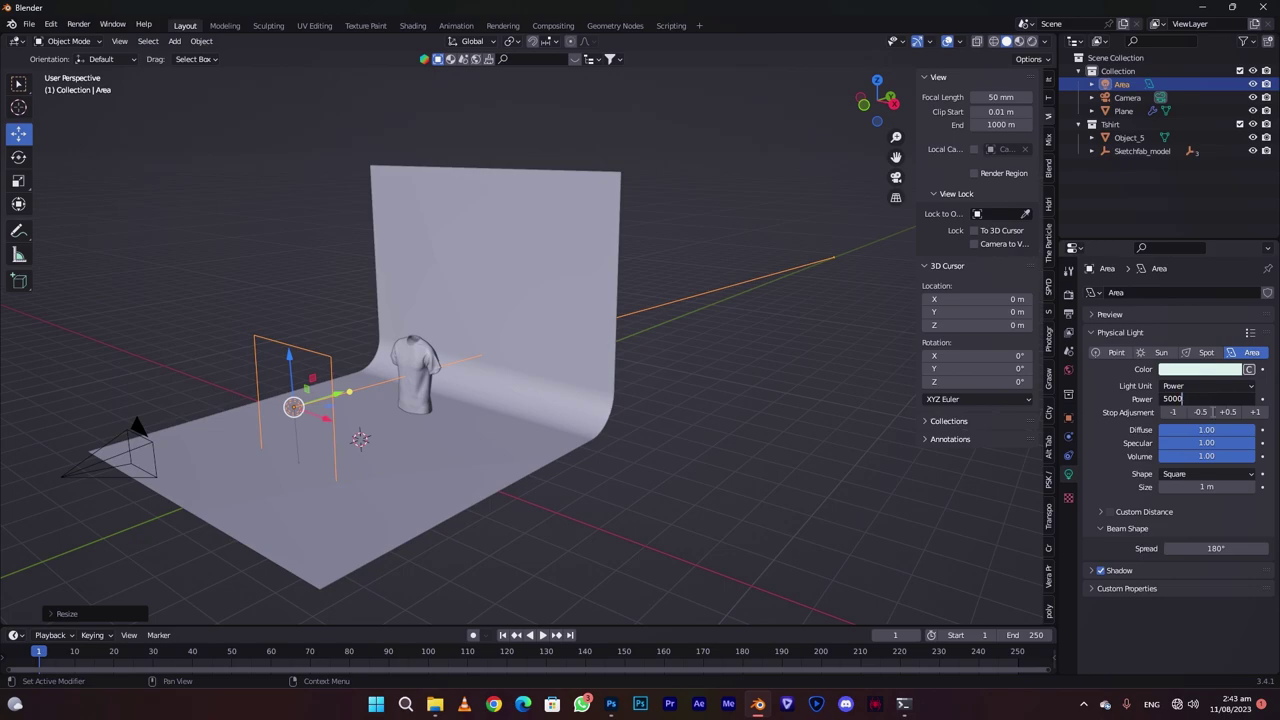
key(Return)
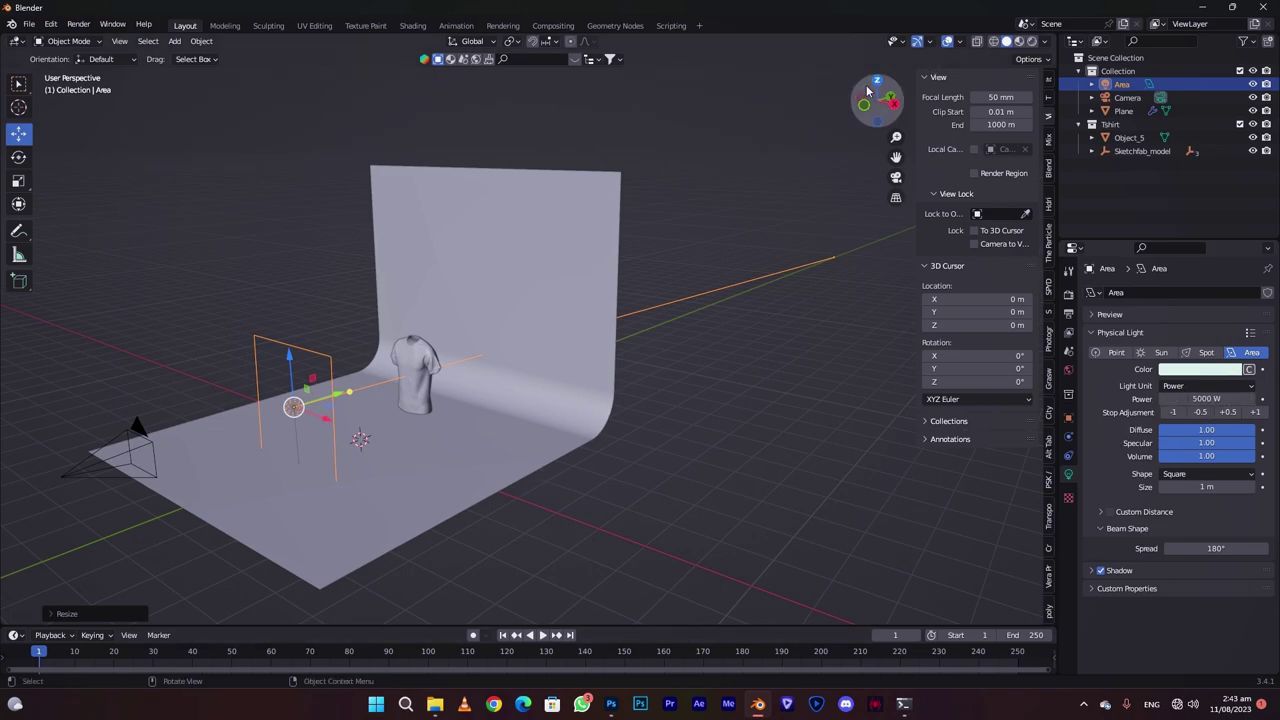
drag(881, 122, 554, 476)
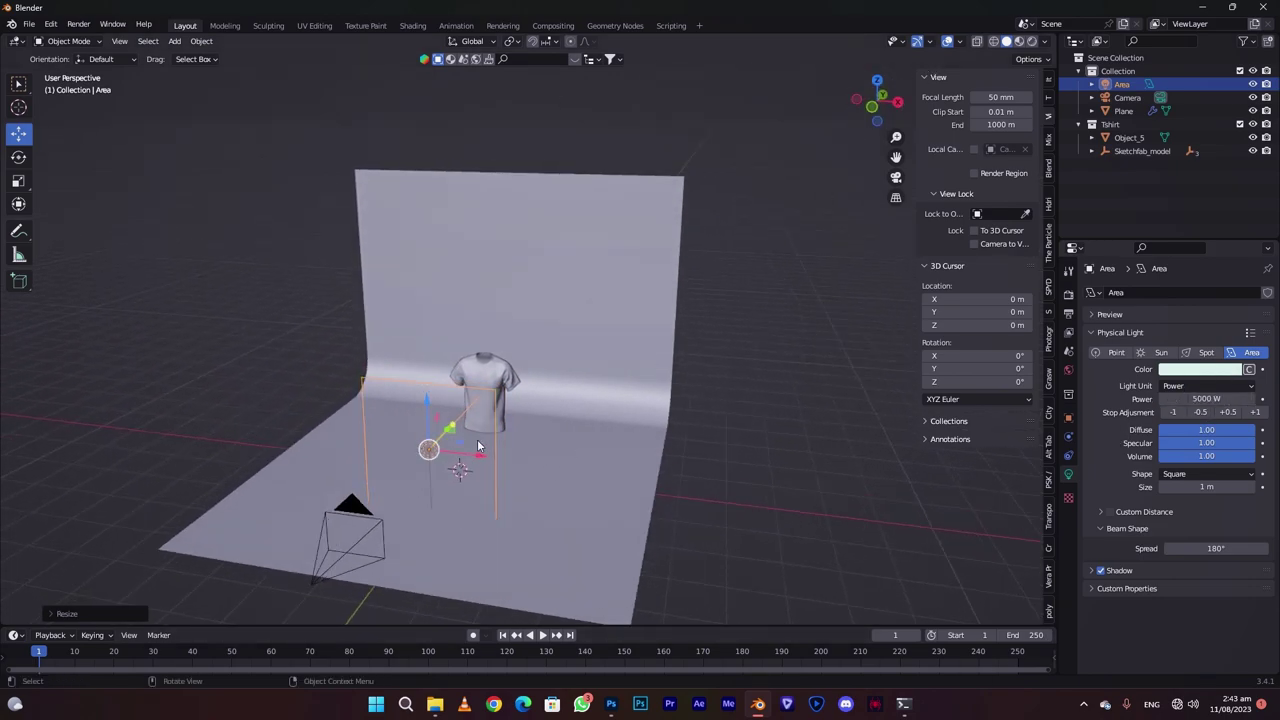
key(shift+a)
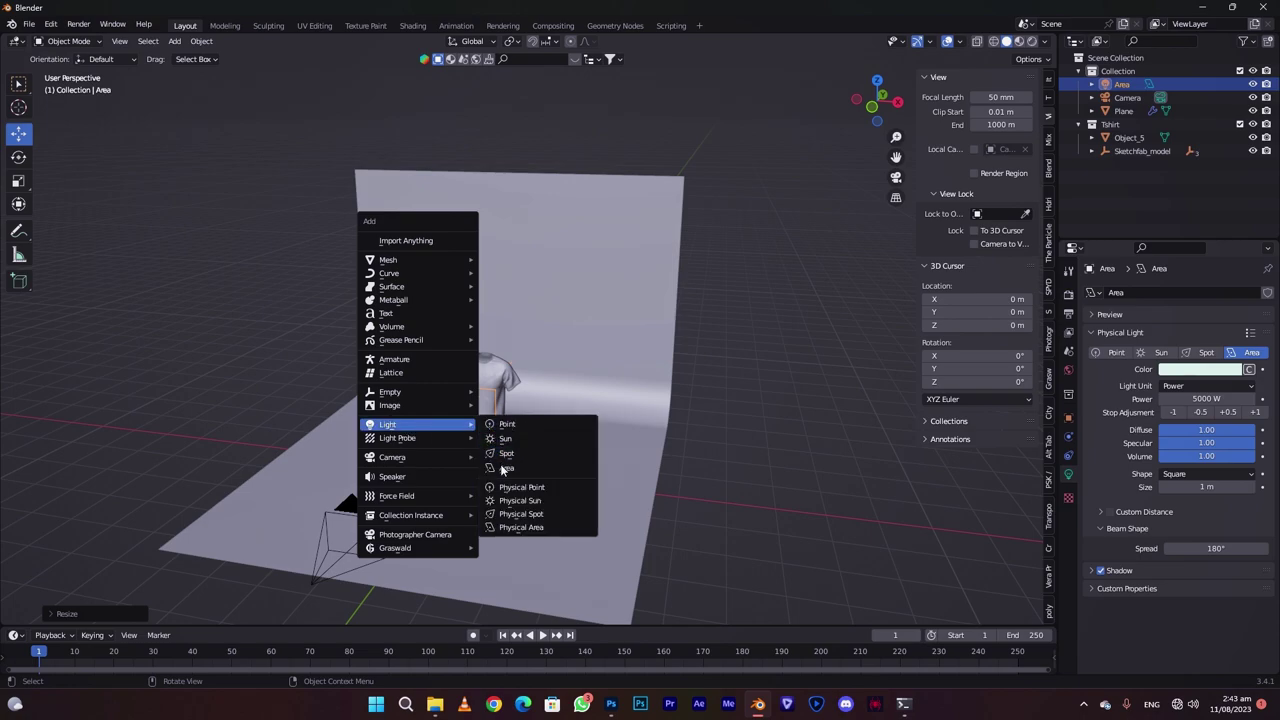
Step: Add a second area light and place it above the shirt
click(506, 467)
middle_drag(524, 485, 560, 400)
key(g)
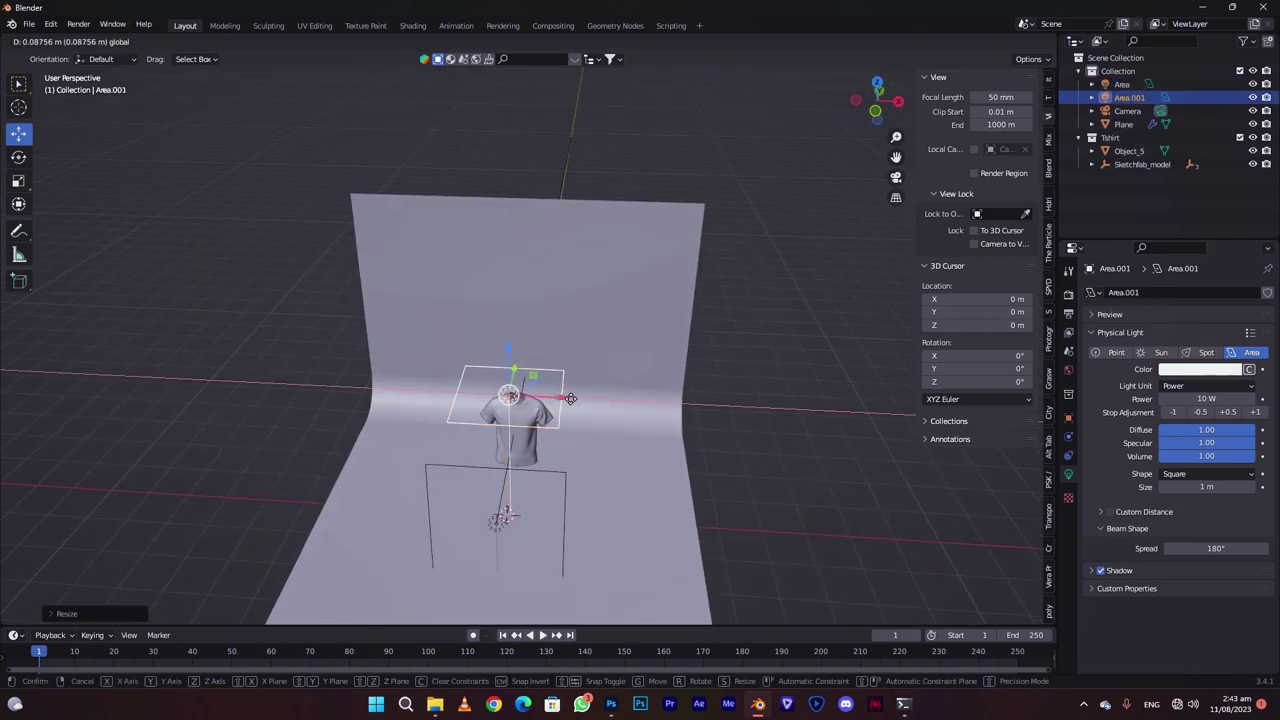
click(580, 331)
Step: Add a point light beside the shirt, duplicate it, and set the light's power to 5000 W
key(shift+a)
click(450, 359)
key(g)
click(510, 454)
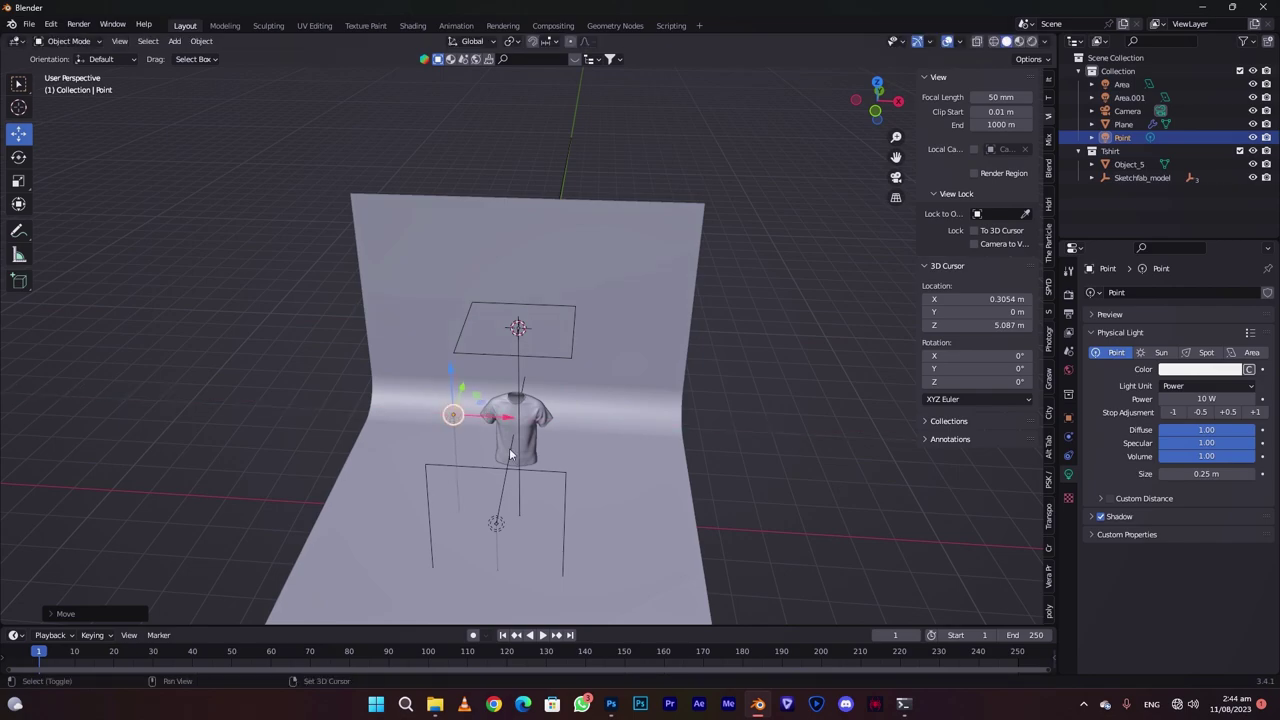
key(shift+d)
click(577, 398)
double_click(1206, 398)
text(5000)
key(Return)
Step: Add another area light, edit its power, and switch over to Photoshop
key(shift+a)
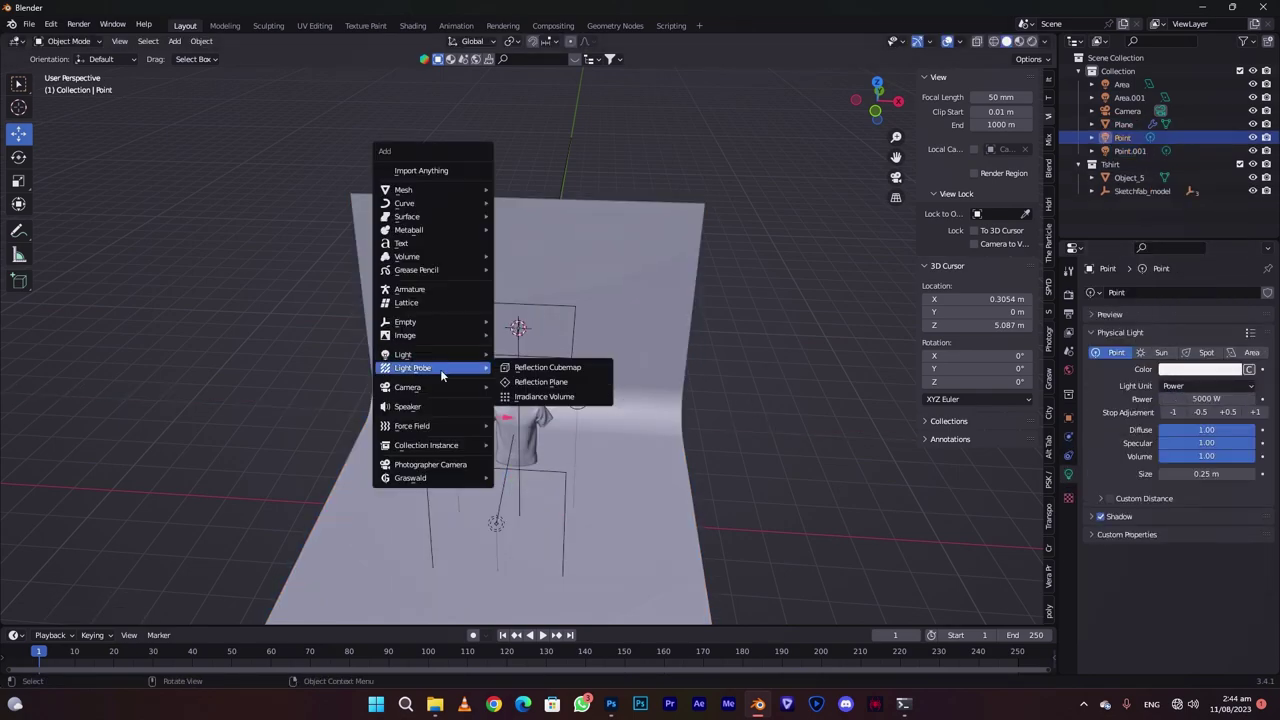
click(530, 408)
double_click(1204, 398)
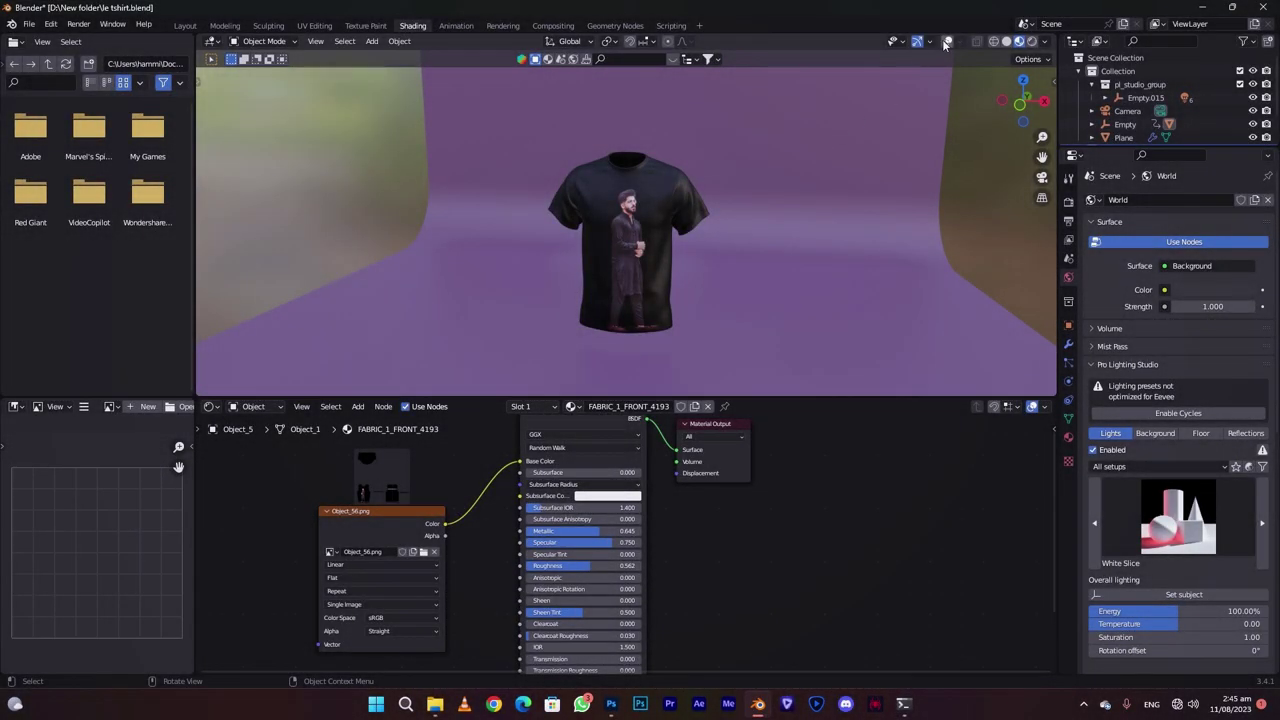
drag(1012, 106, 990, 120)
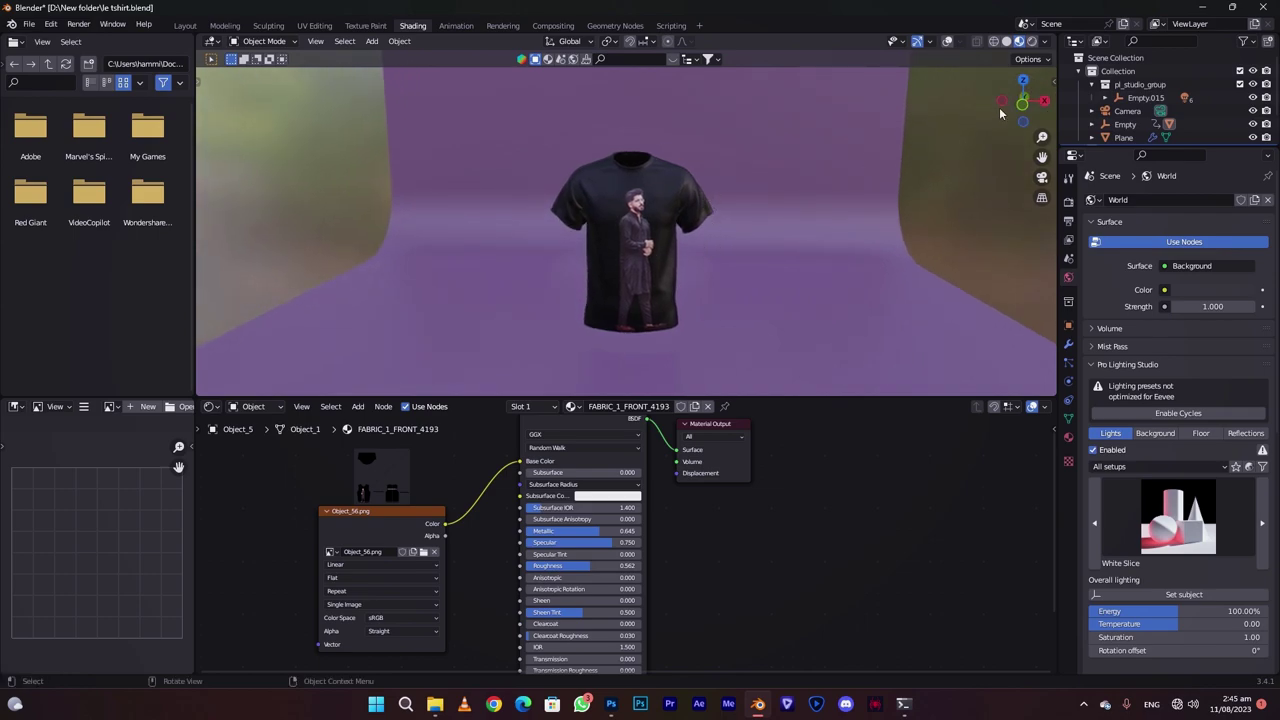
drag(1000, 113, 1012, 106)
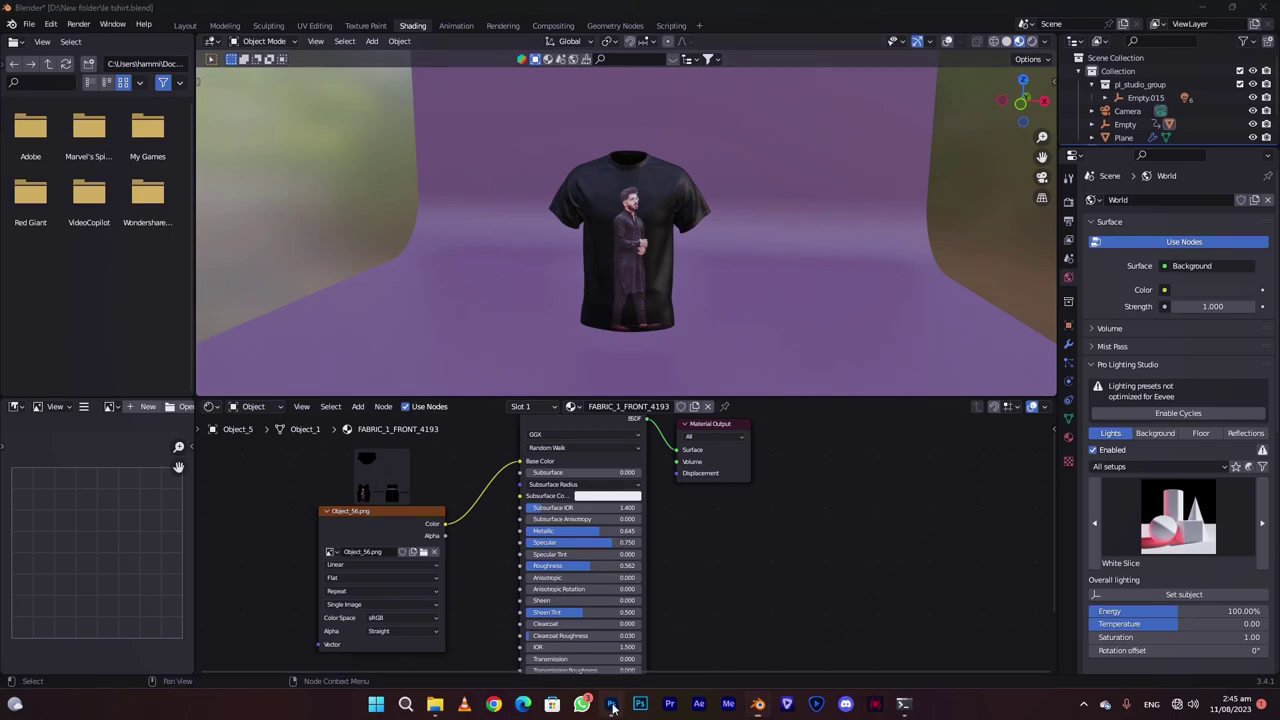
click(612, 705)
Step: Delete the standing figure layer, then draw a canvas-sized white rectangle and hide it
click(350, 565)
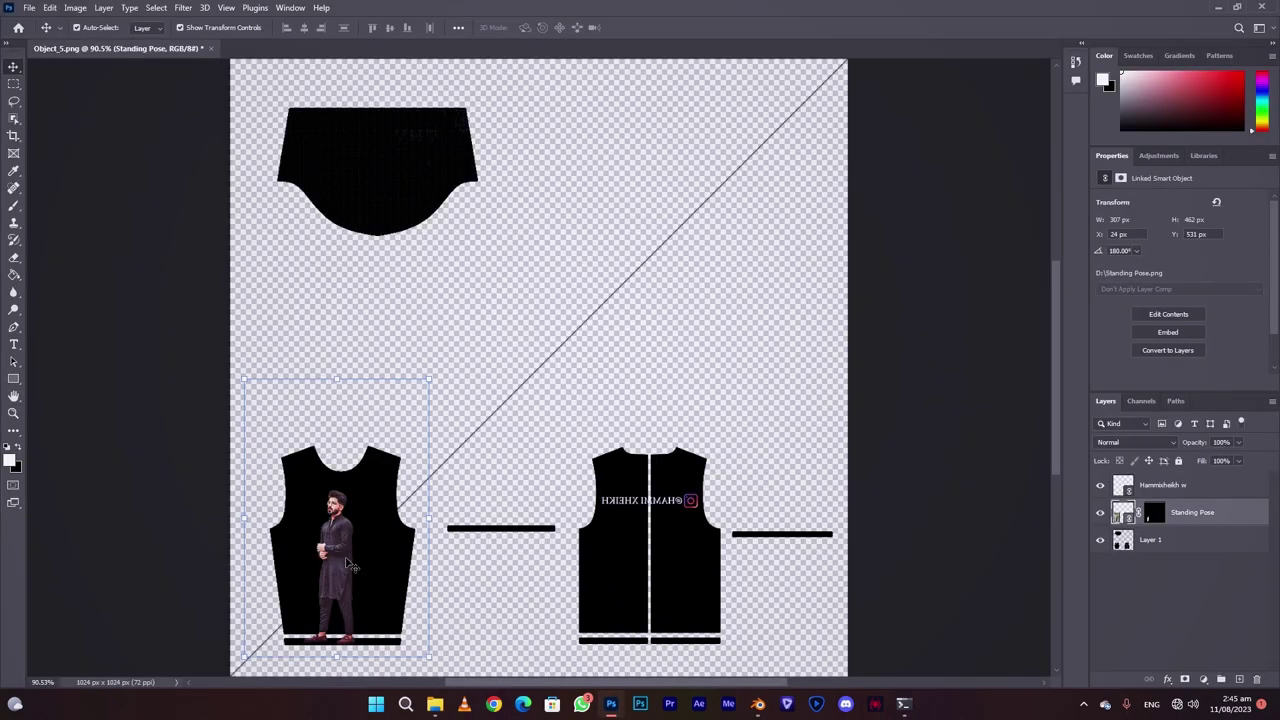
key(Delete)
key(Delete)
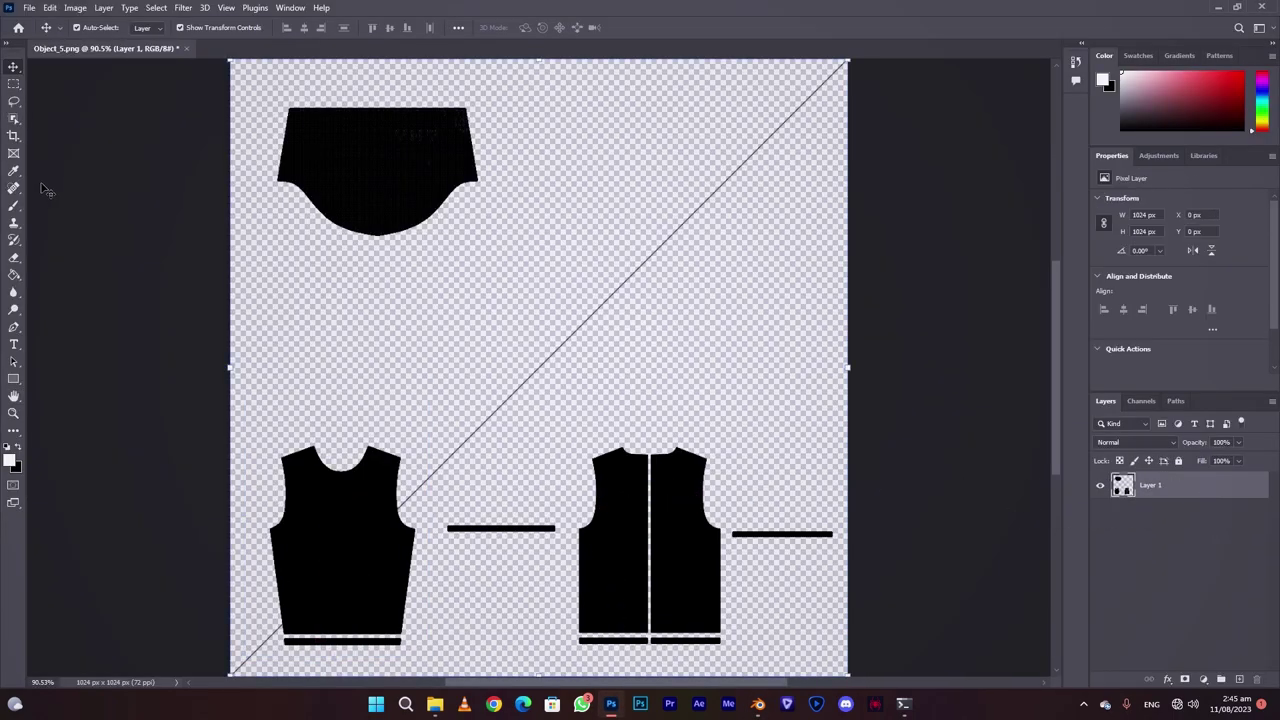
key(ctrl+minus)
click(13, 378)
drag(231, 71, 783, 588)
key(z)
click(400, 27)
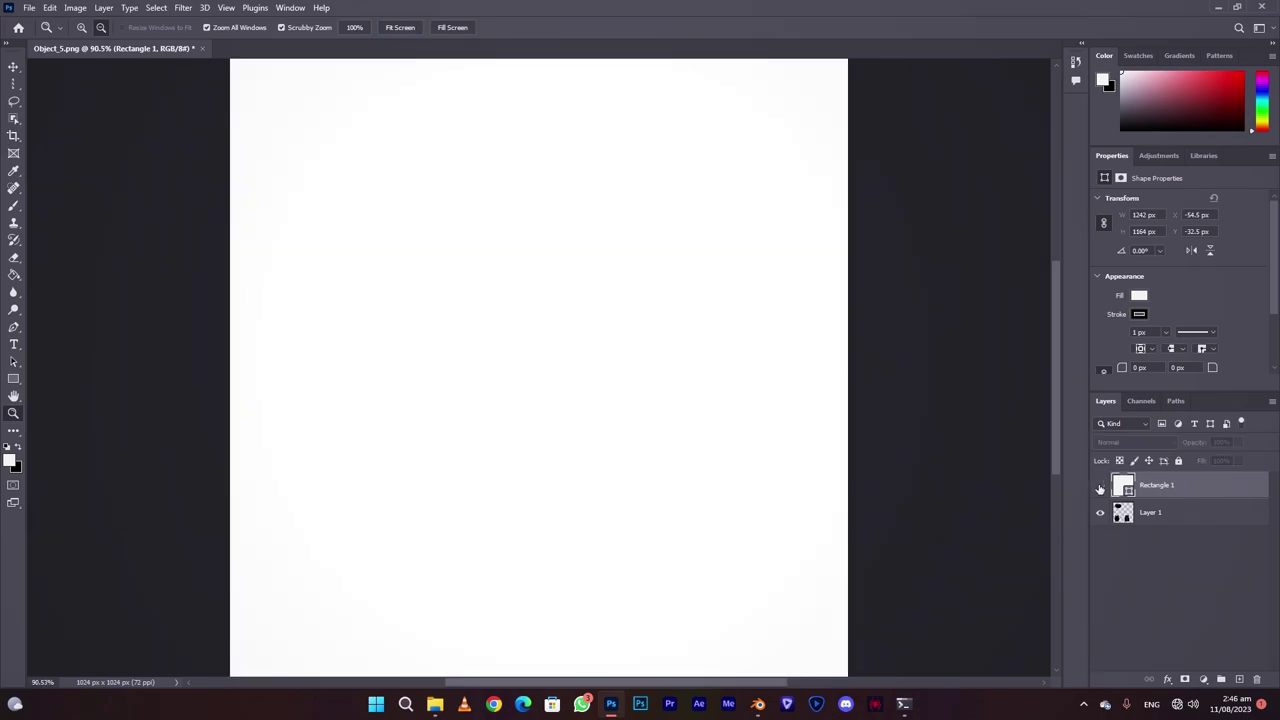
click(1100, 487)
Step: Place the linked horse photo and scale it onto the left shirt panel
click(26, 7)
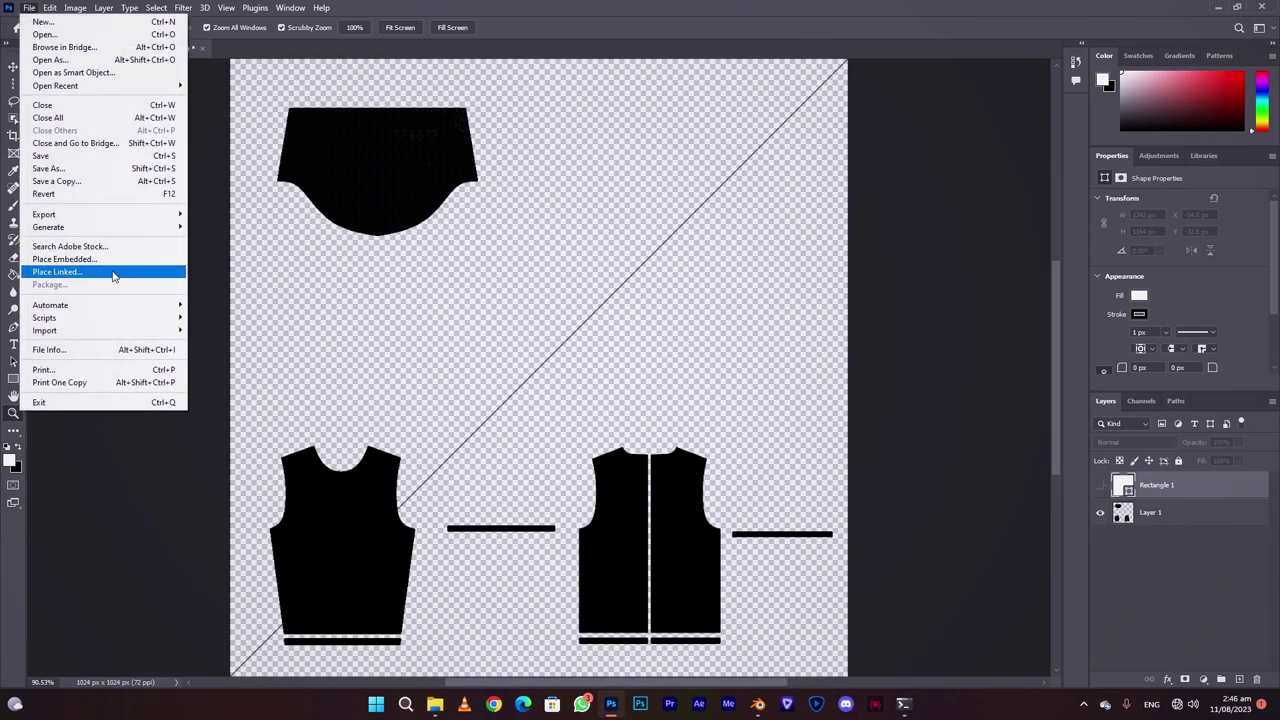
click(78, 272)
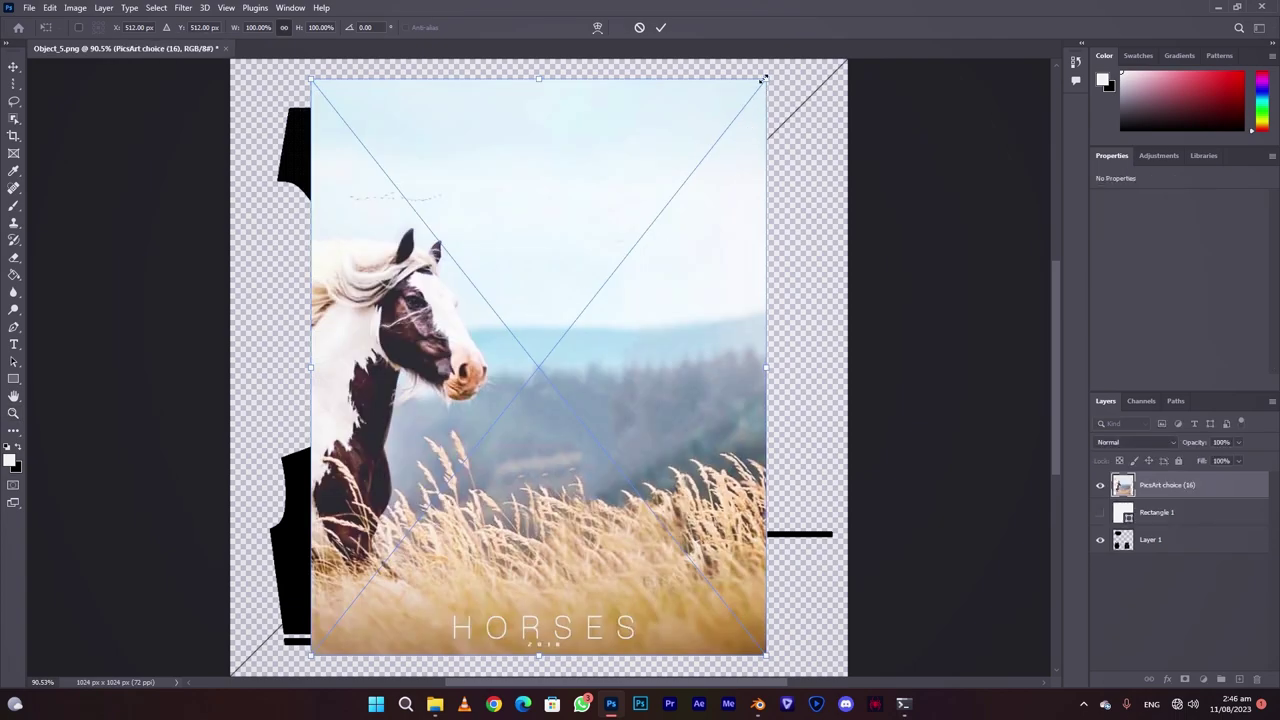
drag(761, 77, 613, 268)
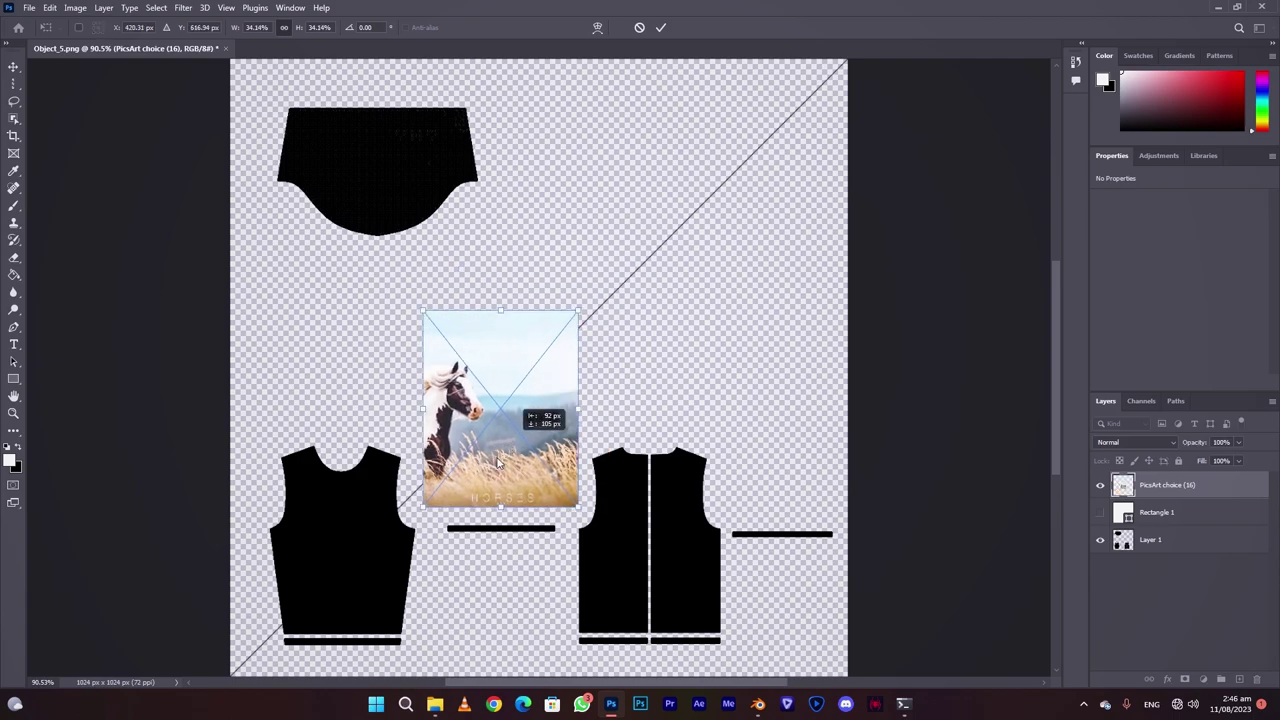
drag(563, 391, 350, 550)
drag(429, 443, 394, 480)
drag(354, 539, 367, 577)
drag(398, 507, 393, 513)
Step: Place the Instagram logo small on the right panel, flipped horizontally
click(29, 7)
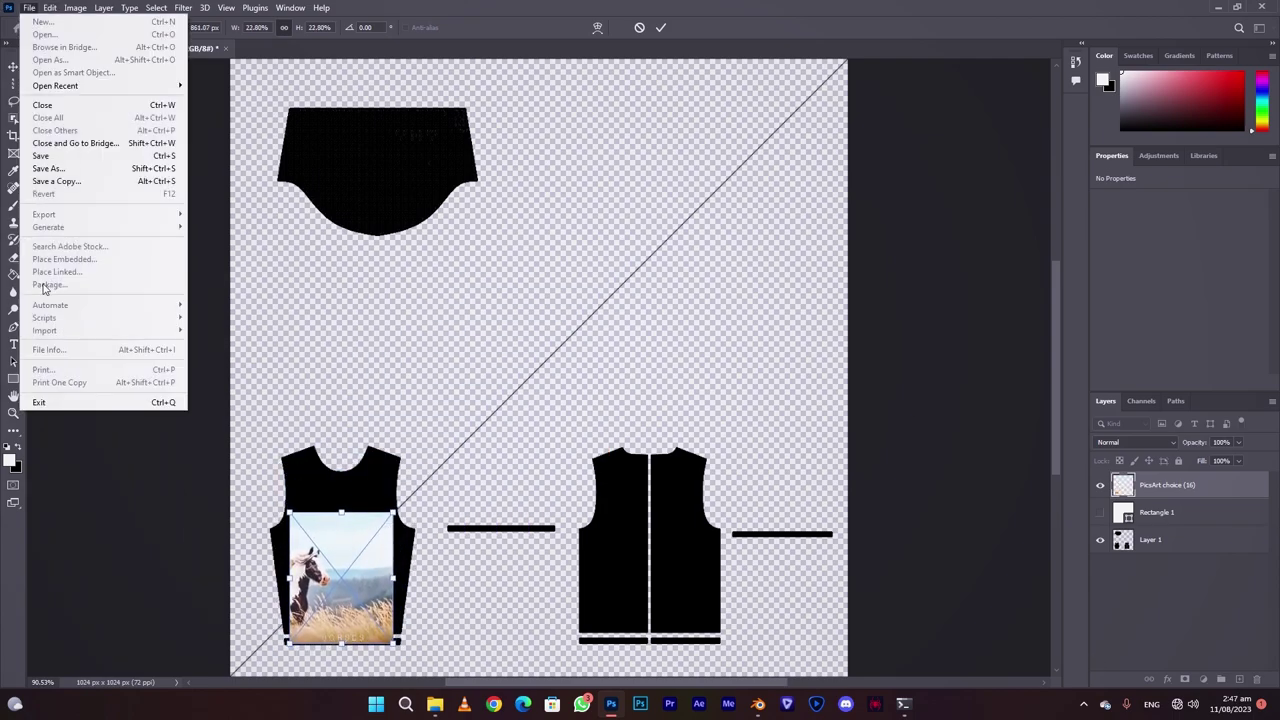
click(42, 257)
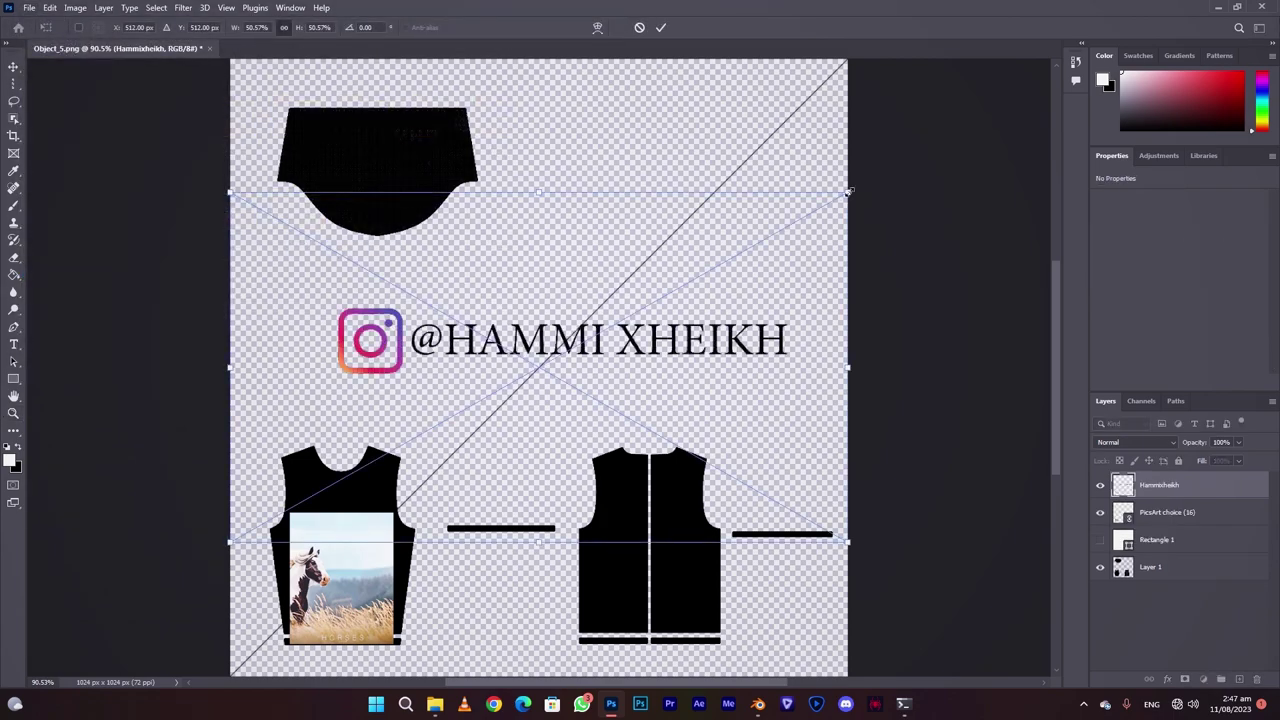
drag(848, 191, 614, 280)
drag(530, 355, 664, 504)
right_click(664, 504)
click(700, 479)
drag(675, 503, 682, 505)
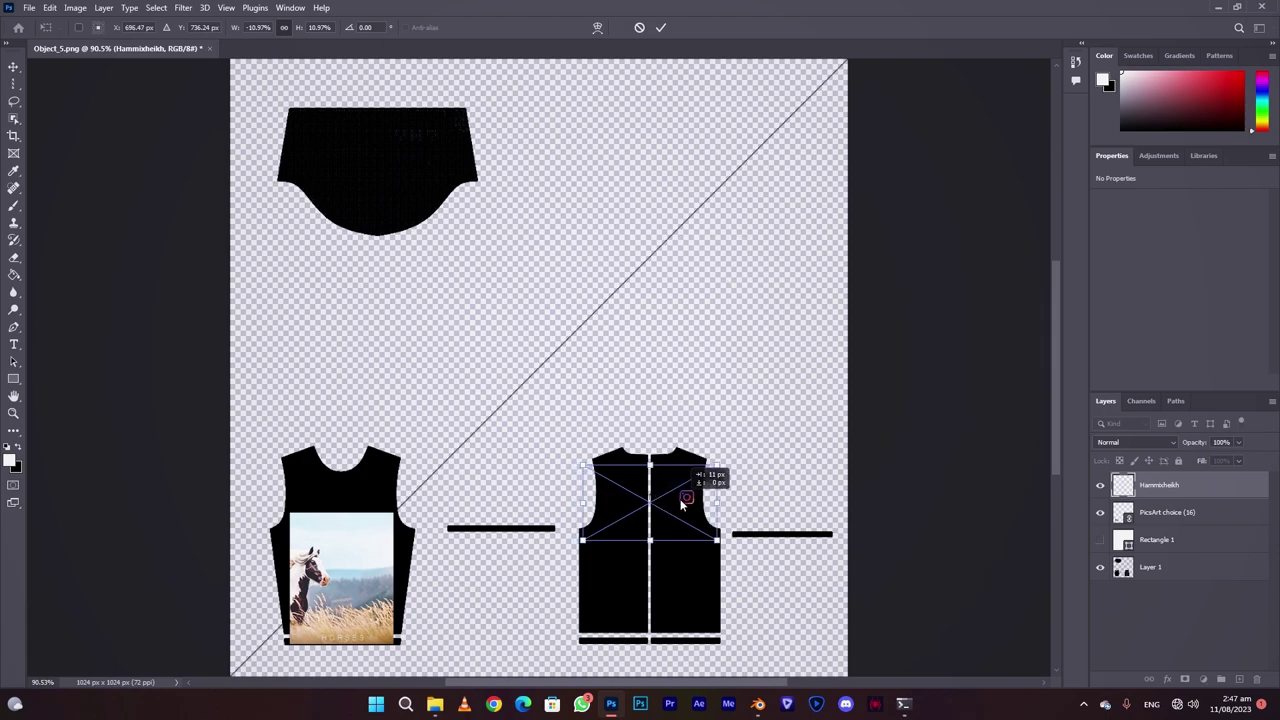
drag(720, 465, 716, 468)
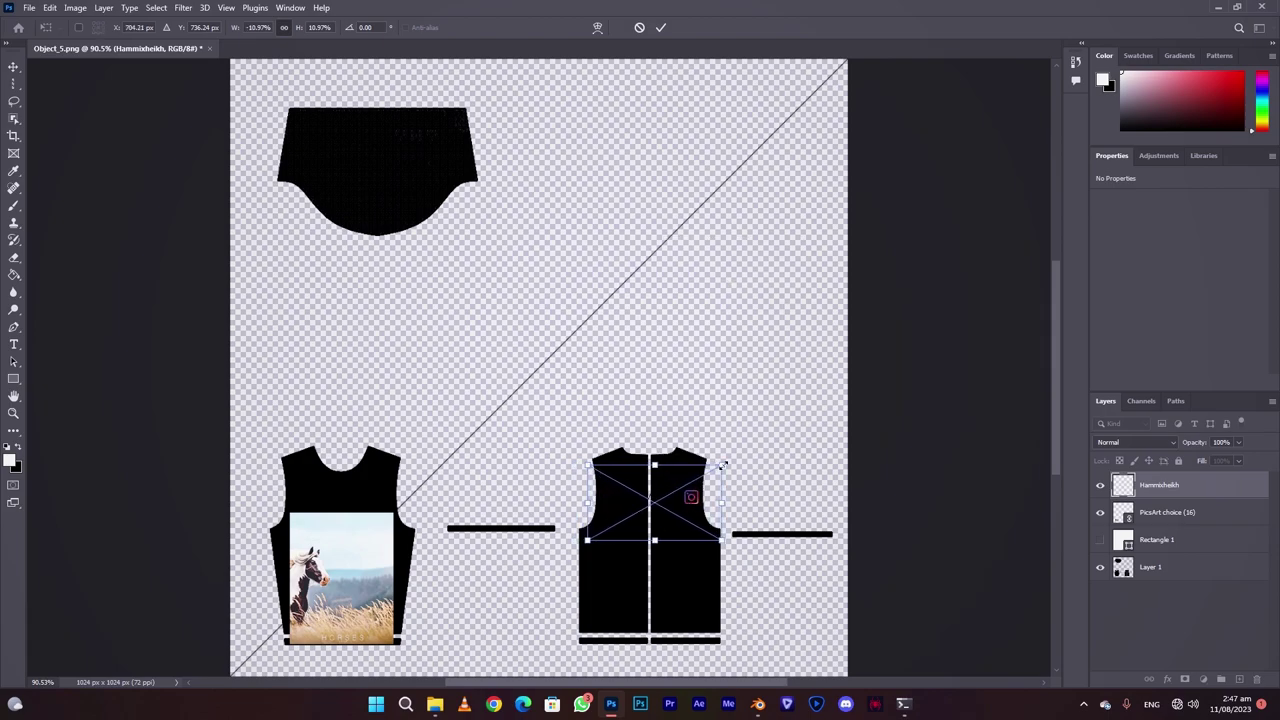
click(660, 27)
Step: Flip the horse photo horizontally with Free Transform
right_click(340, 556)
click(363, 563)
key(ctrl+t)
right_click(381, 541)
click(381, 537)
key(Return)
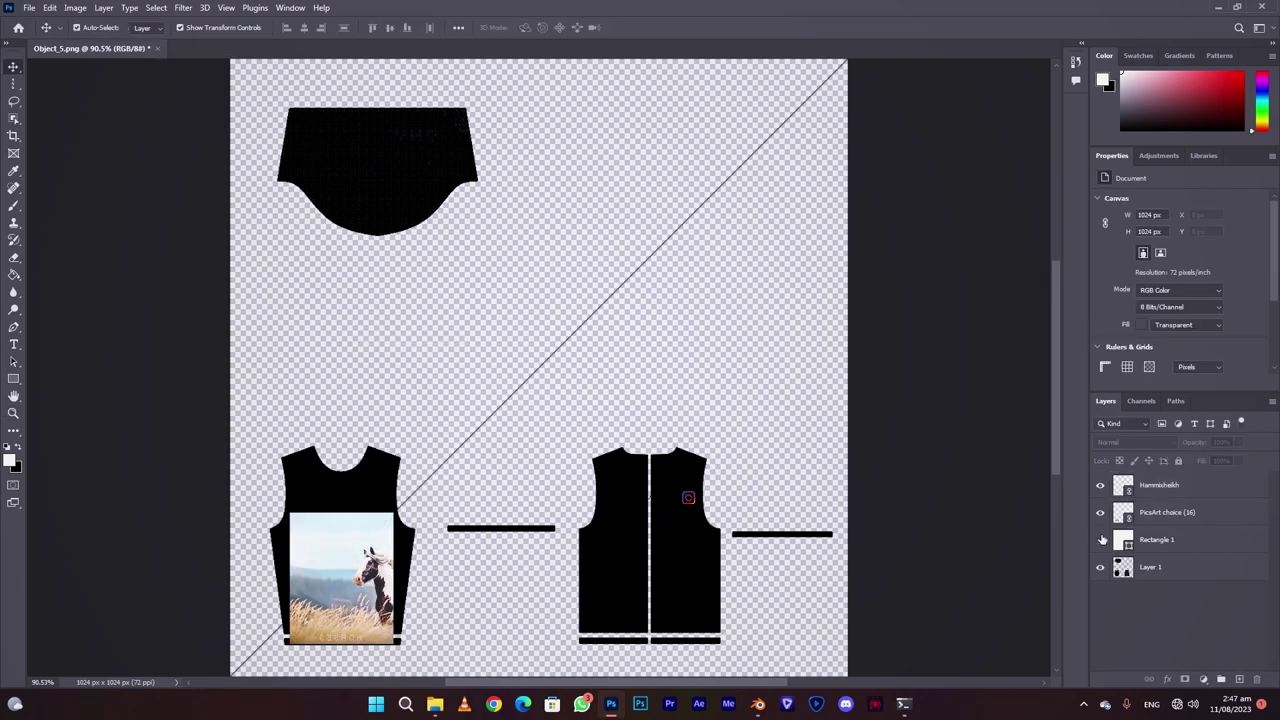
Step: Show the white rectangle layer, export the texture with Export As, and return to Blender
click(1100, 540)
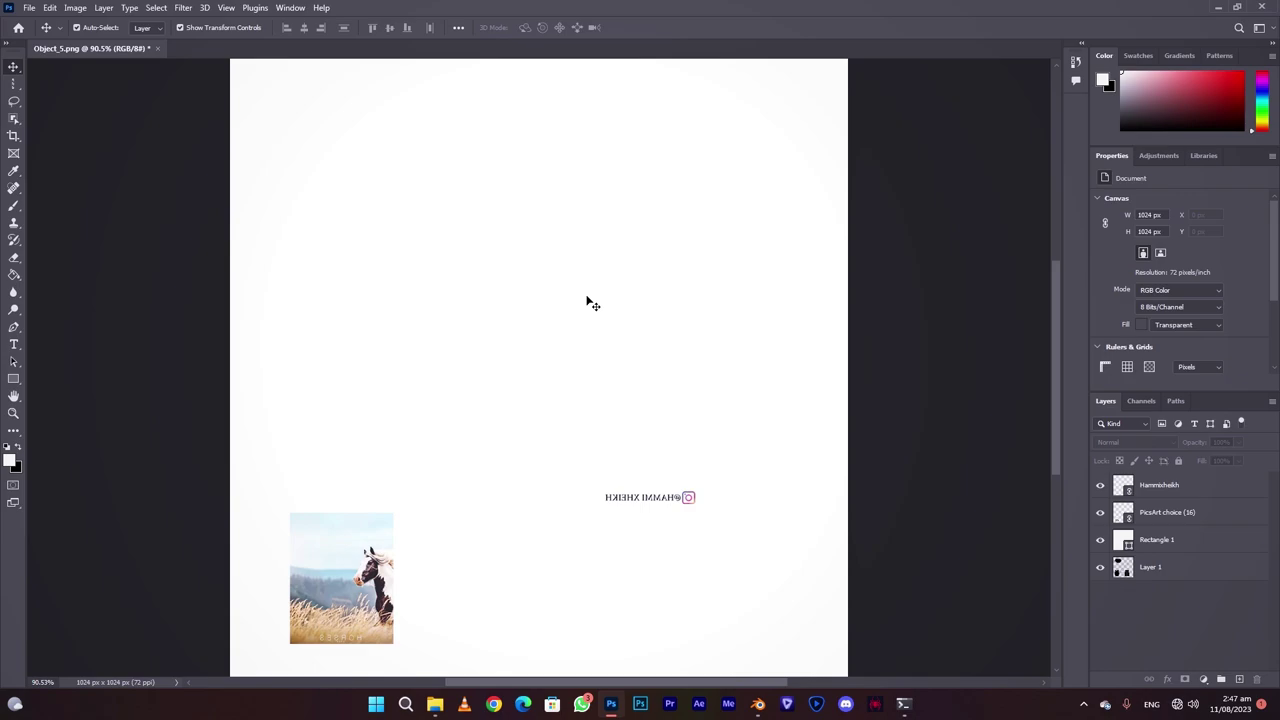
click(29, 7)
mouse_move(44, 214)
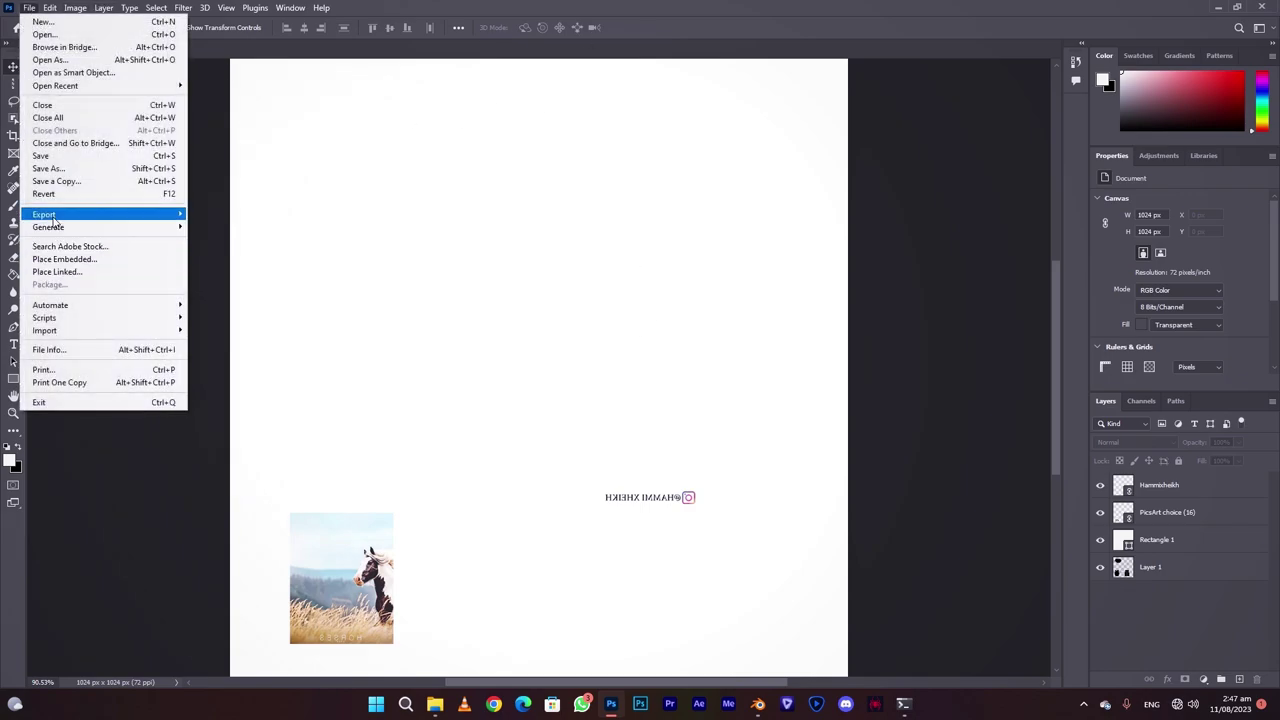
click(276, 230)
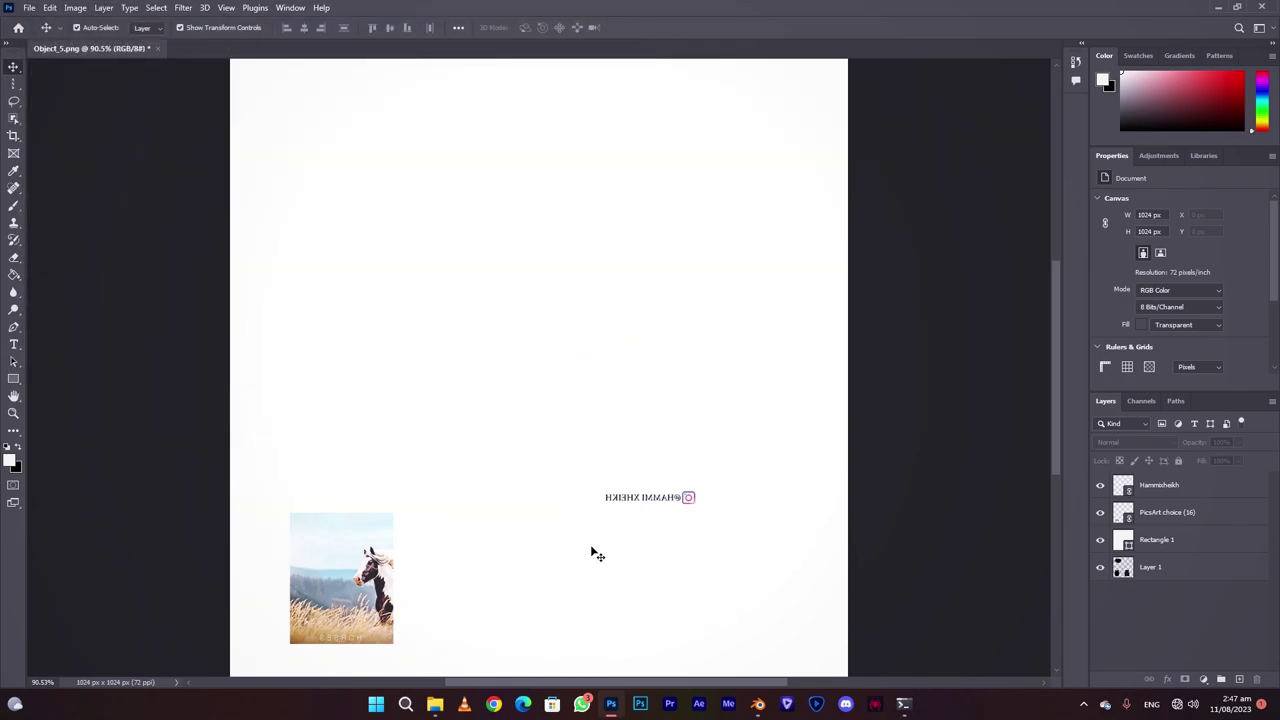
click(758, 705)
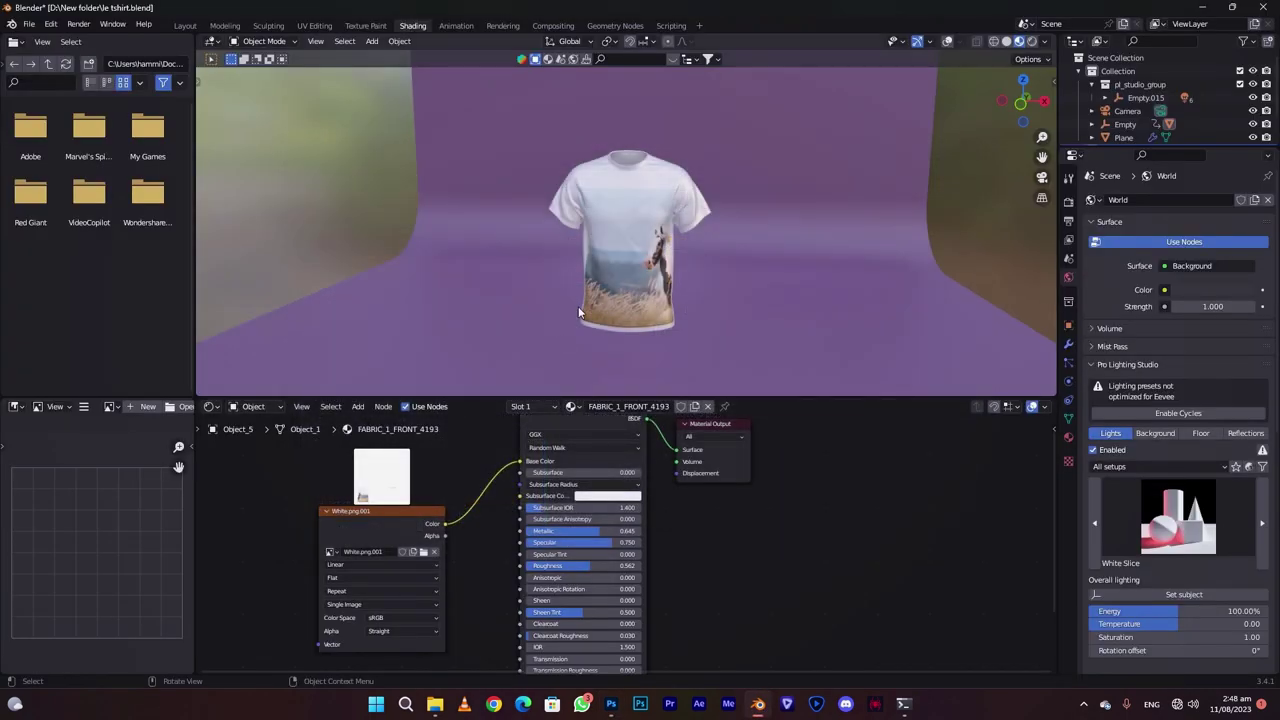
Step: Preview through the scene camera in Layout with overlays off and Rendered shading
click(199, 28)
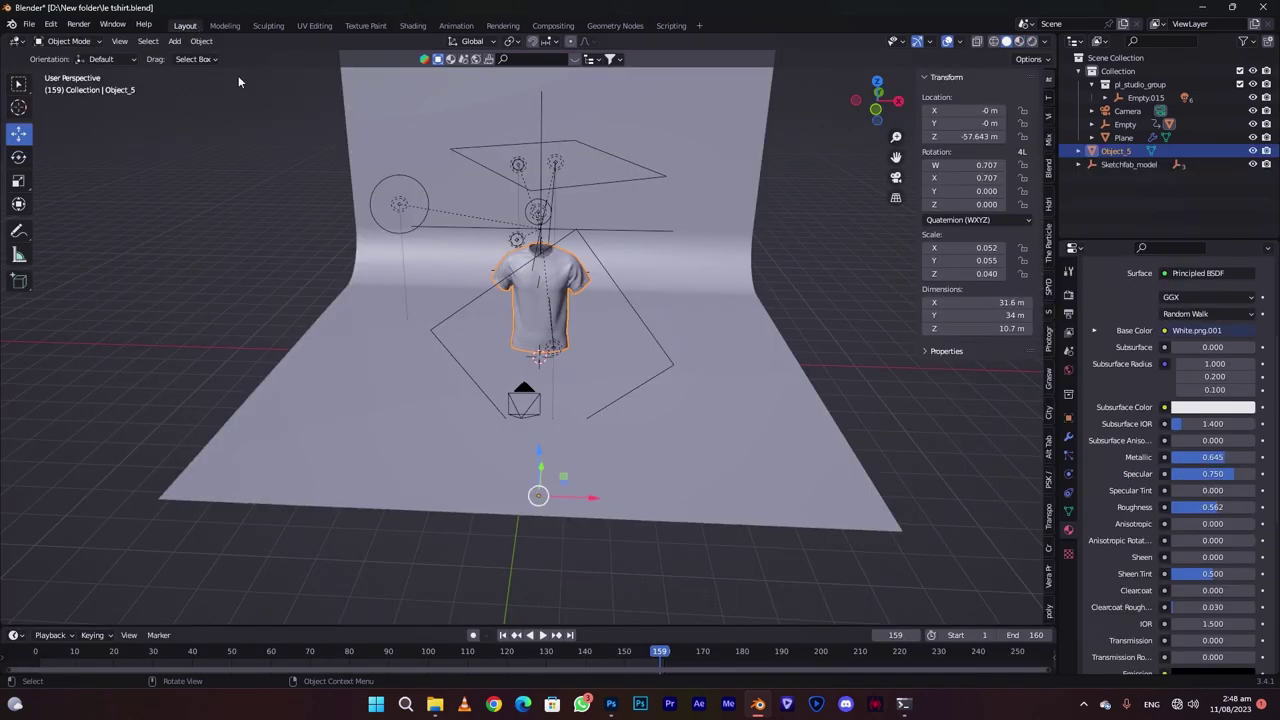
key(KP_0)
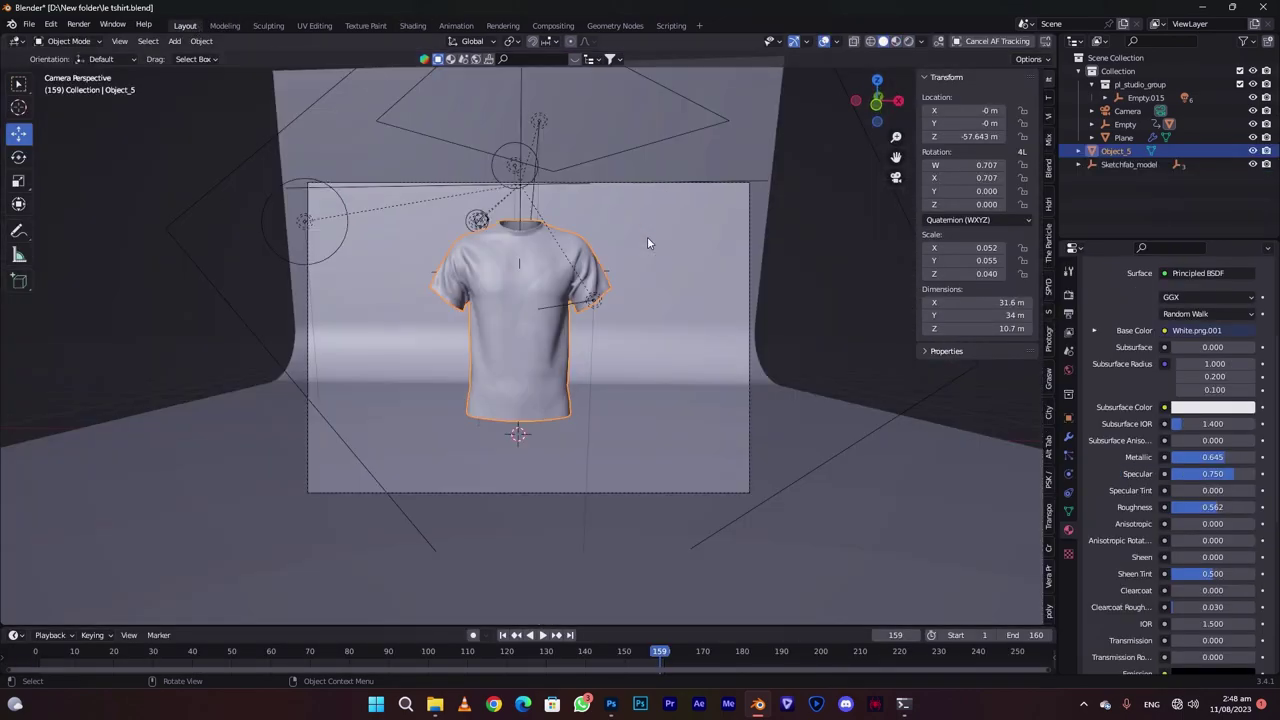
click(826, 43)
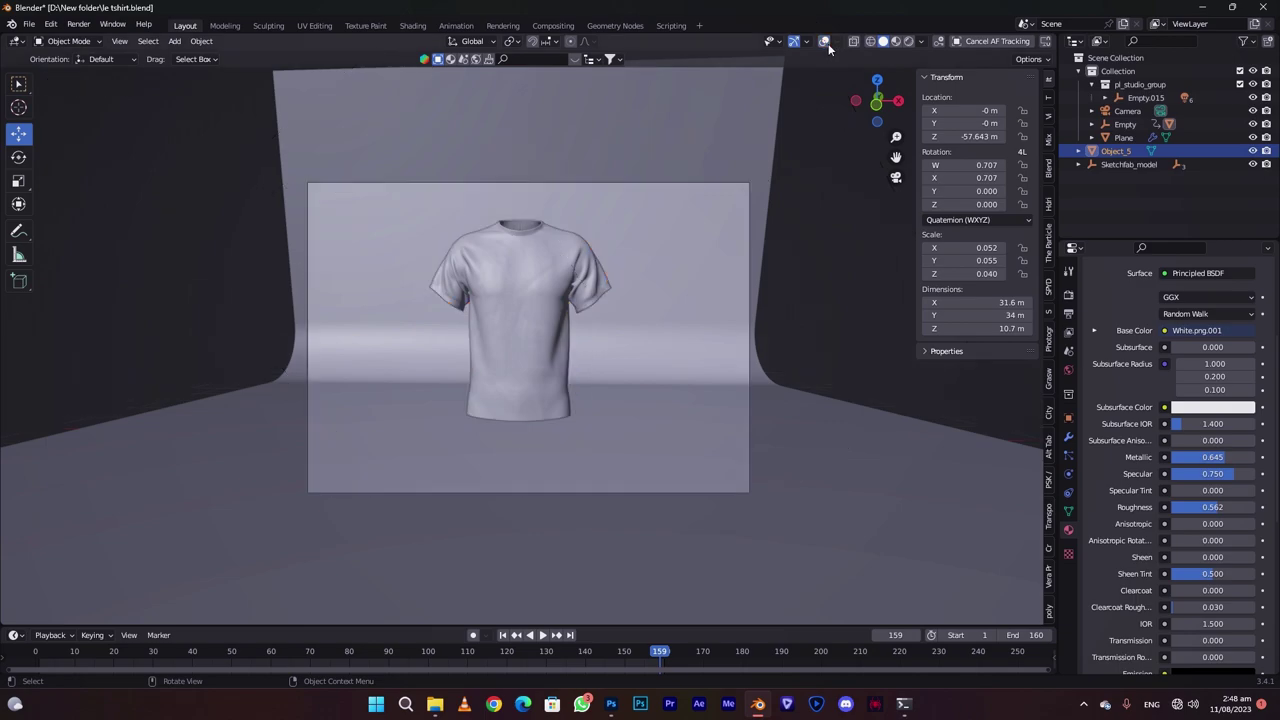
click(908, 41)
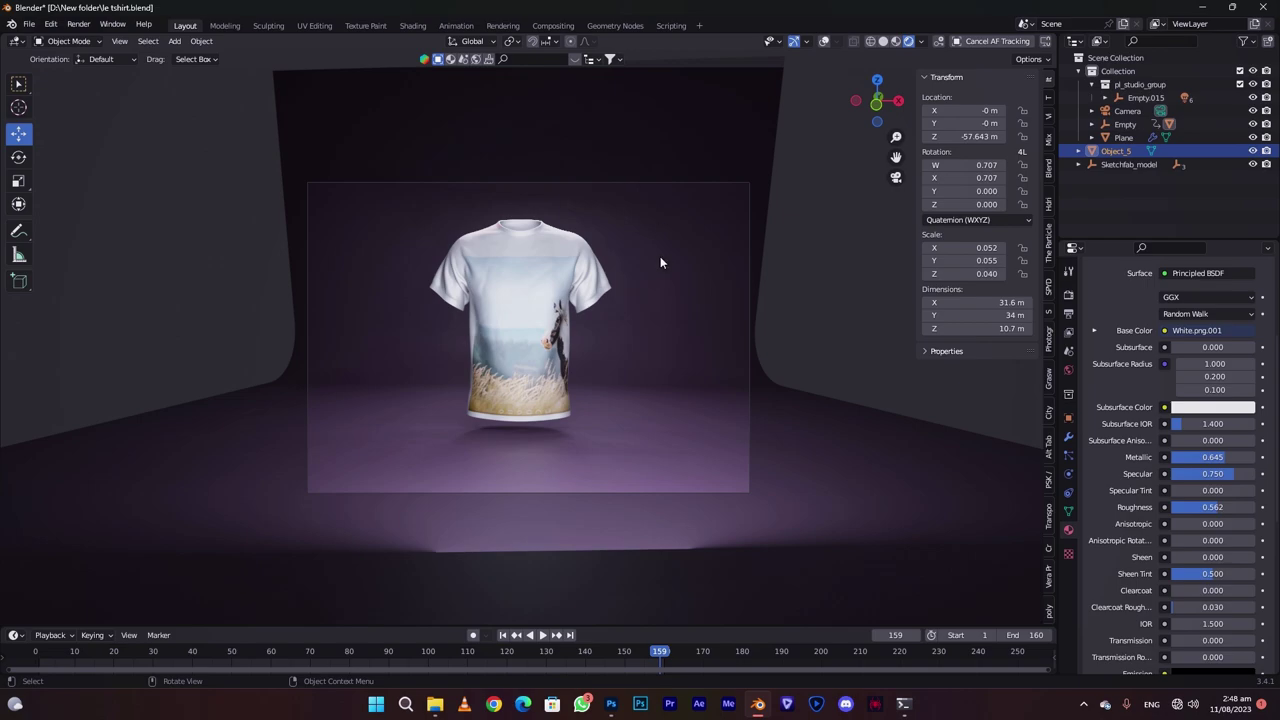
mouse_move(876, 100)
mouse_down()
mouse_move(800, 140)
mouse_move(700, 150)
mouse_up()
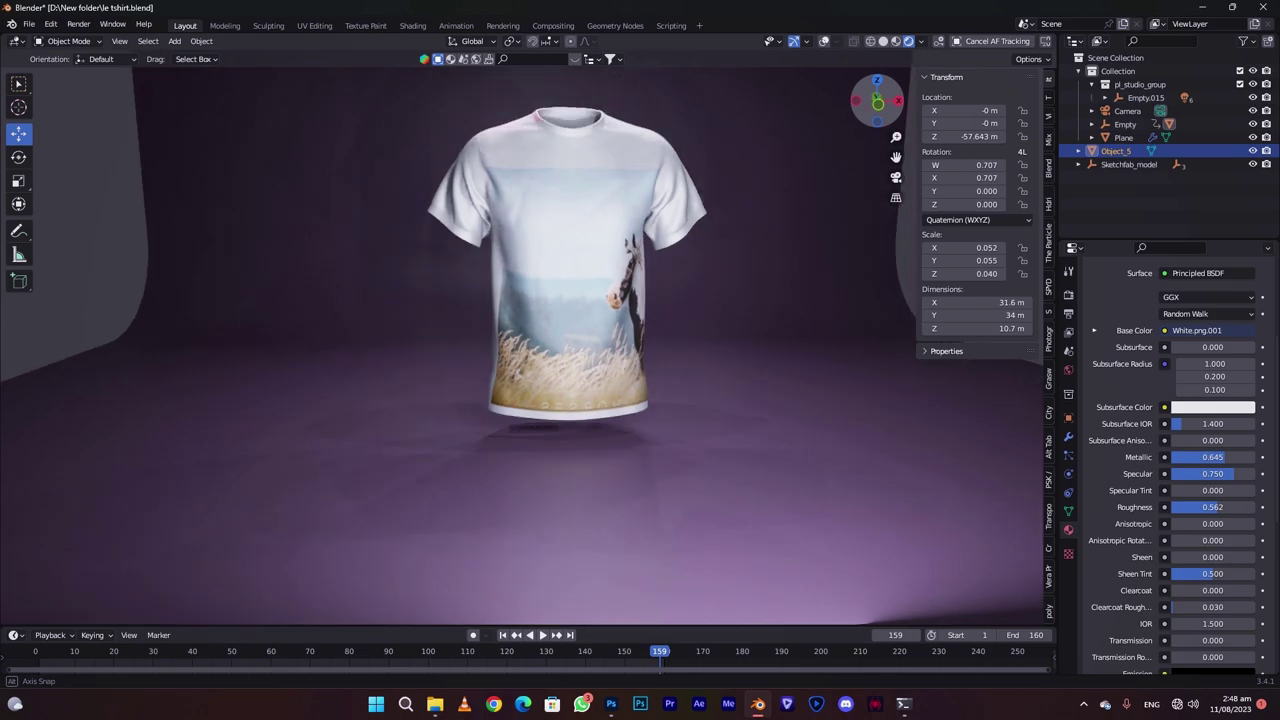
Step: Make the floor material glossier: Metallic 0.232, Roughness 0.168
click(412, 25)
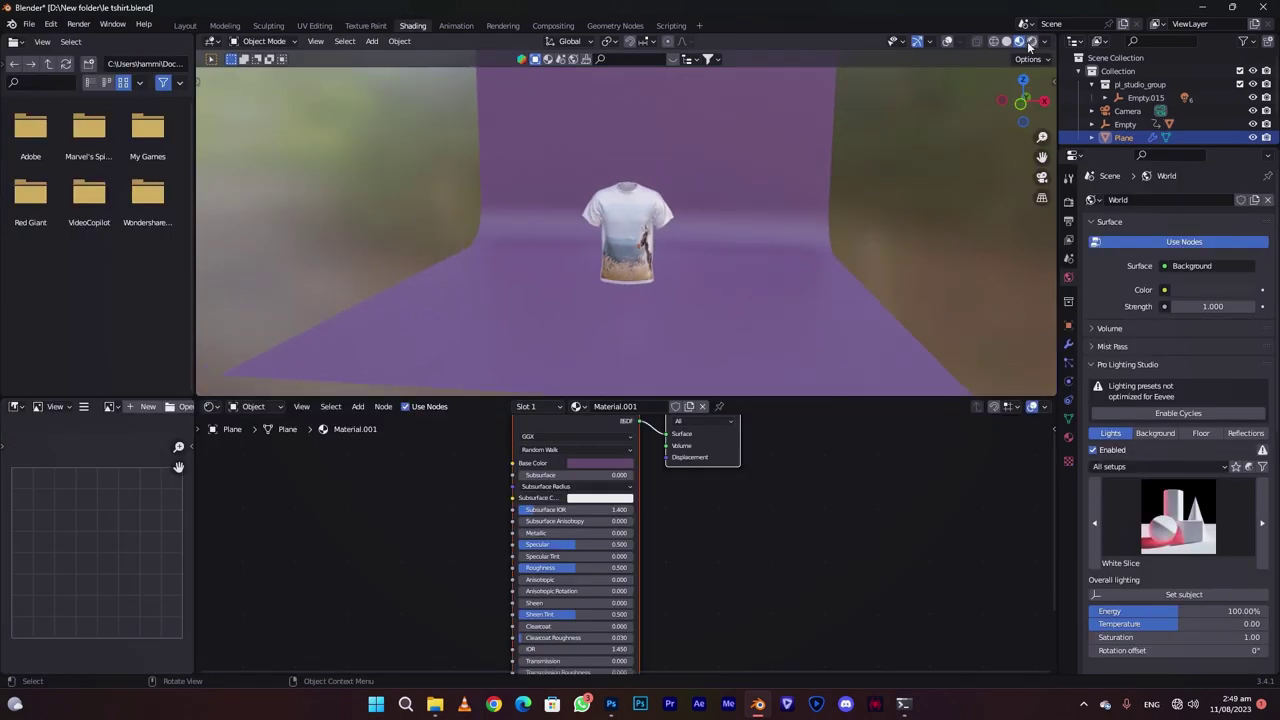
click(947, 42)
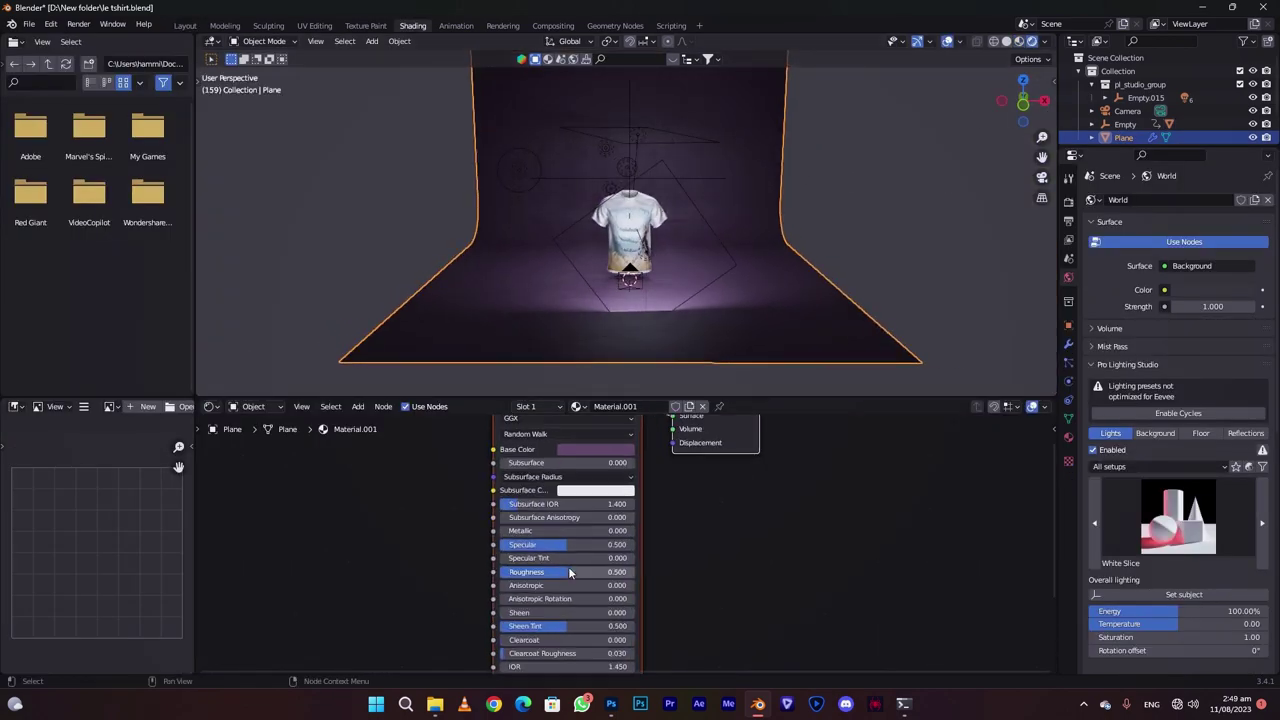
key(KP_0)
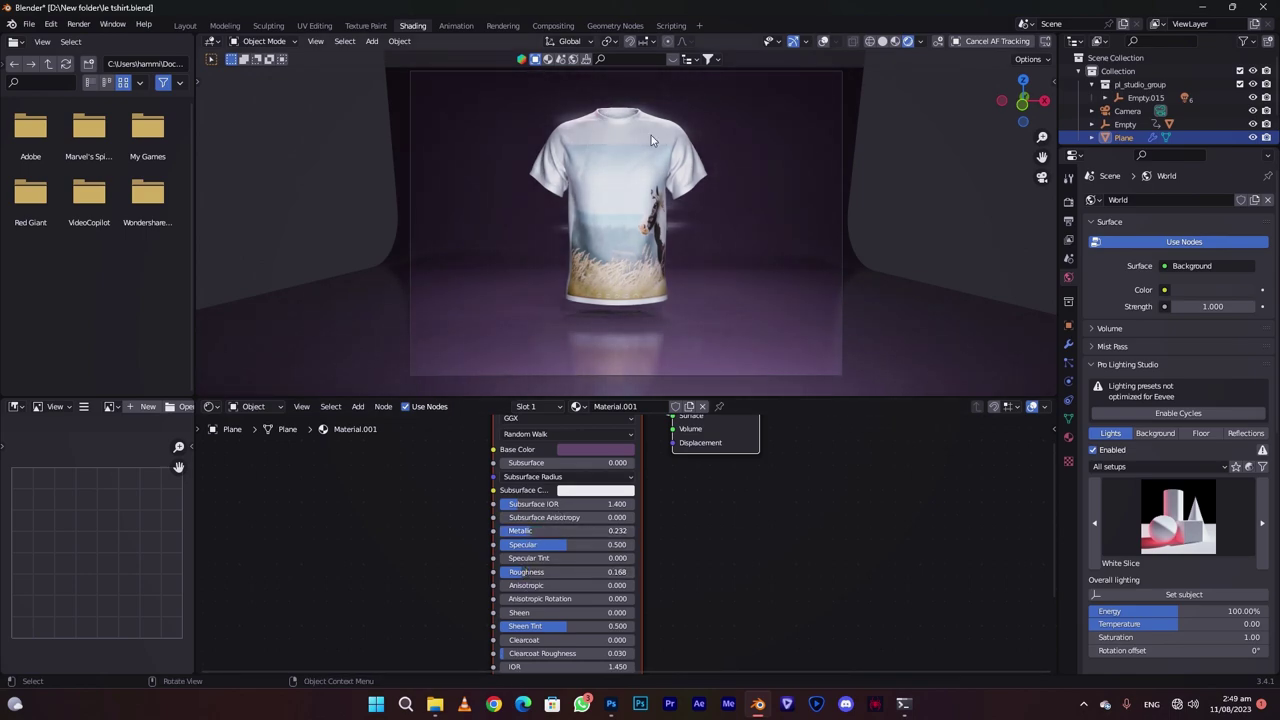
click(618, 200)
drag(557, 569, 590, 569)
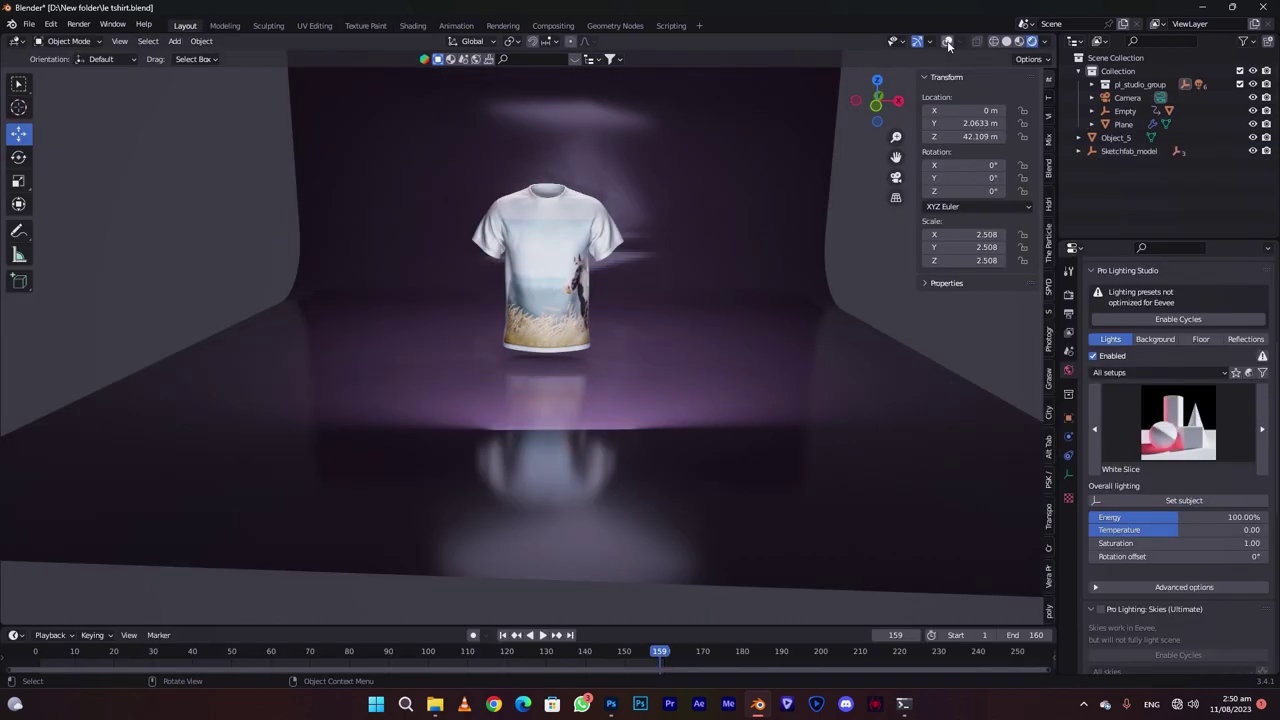
click(947, 42)
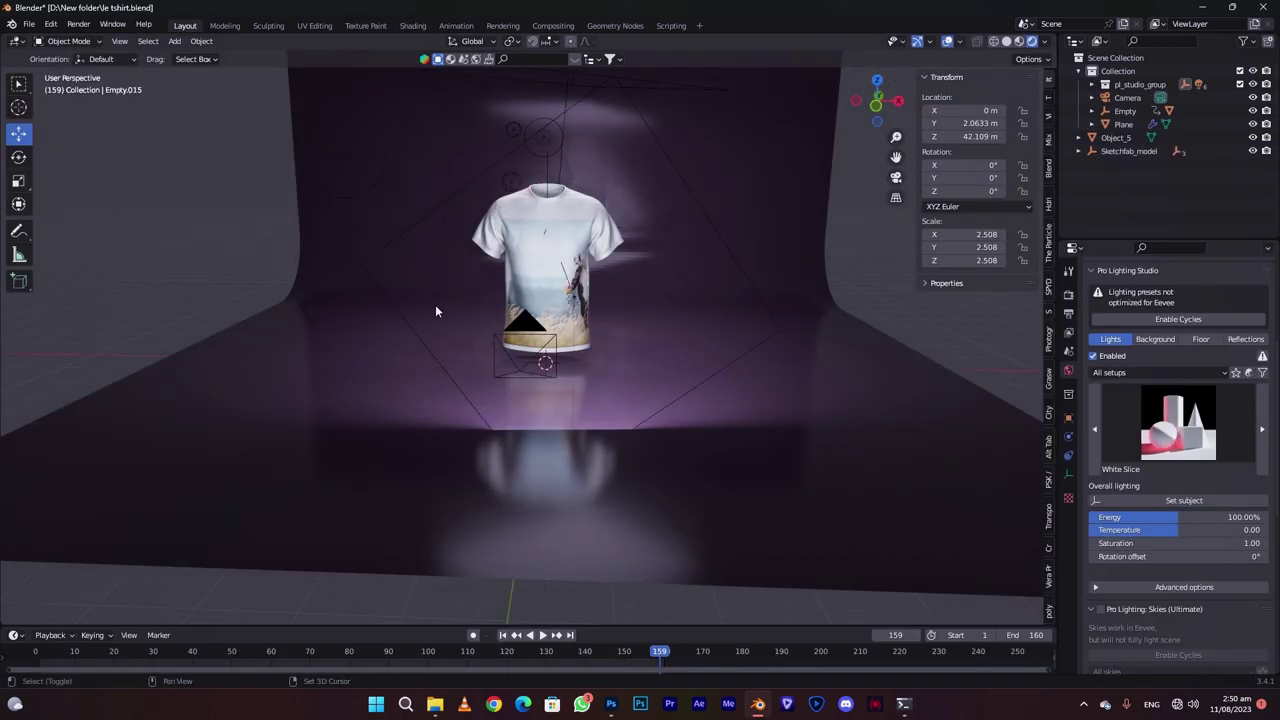
Step: Add a Plain Axes empty, raise it above the shirt on Z and scale it up
key(shift+a)
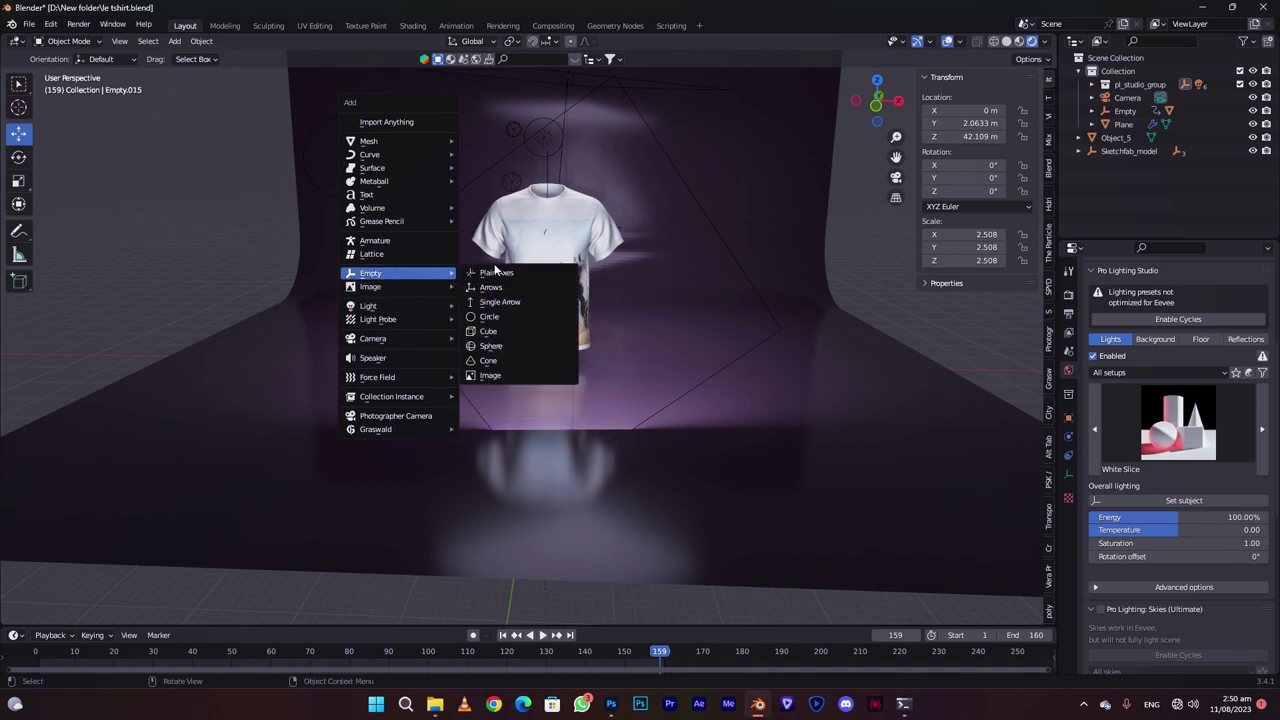
click(502, 273)
key(g)
key(z)
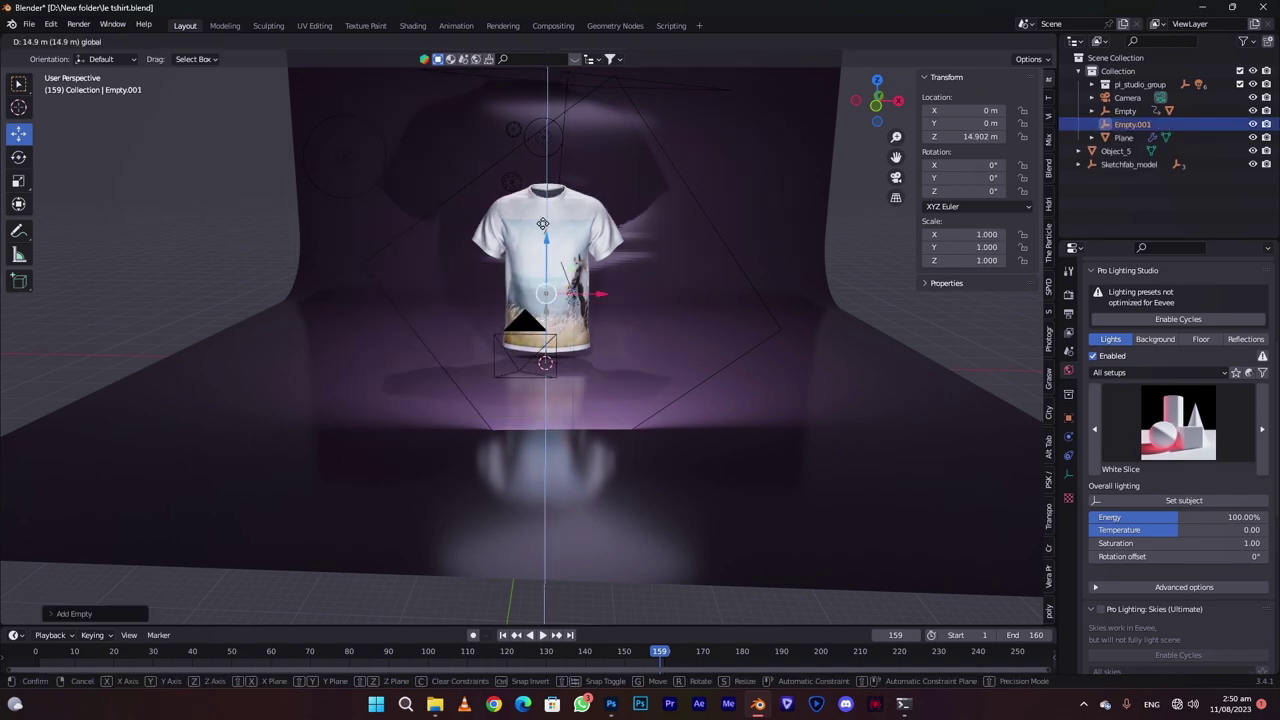
click(606, 153)
key(s)
click(630, 205)
middle_drag(630, 205, 583, 171)
Step: Parent the T-shirt to the empty (Keep Transform Without Inverse) and test that it follows
click(583, 171)
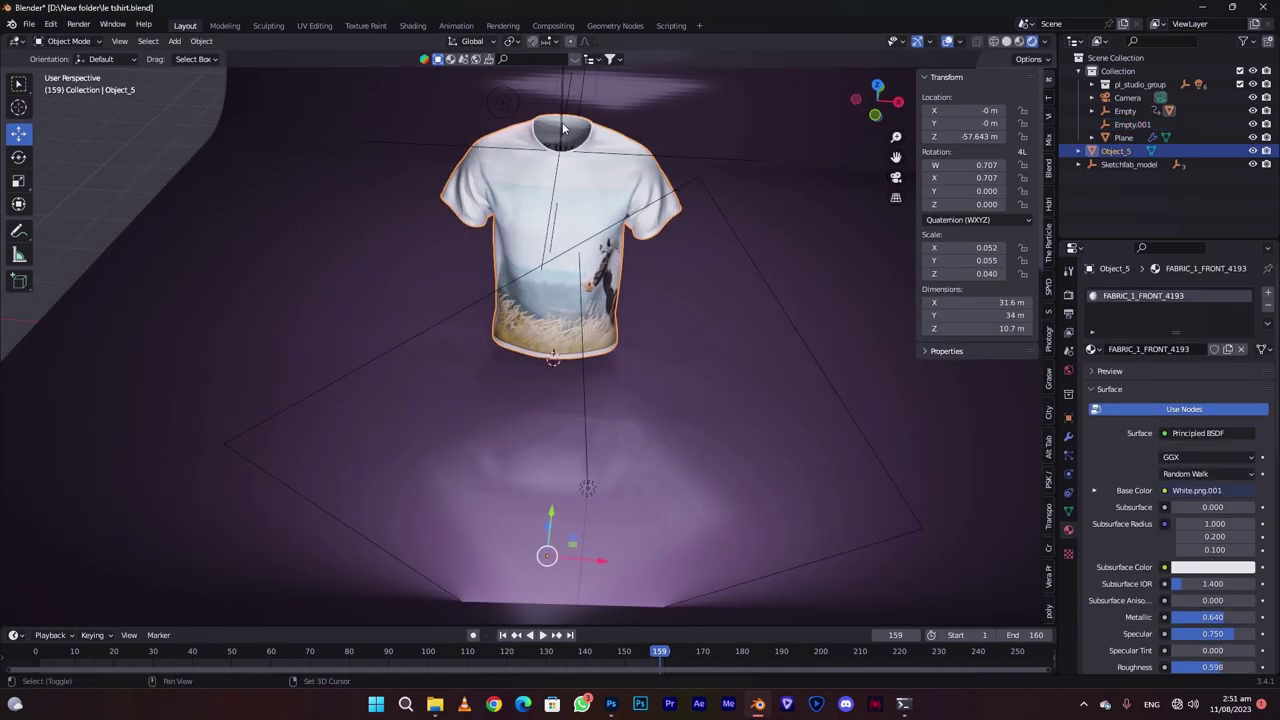
shift+click(563, 128)
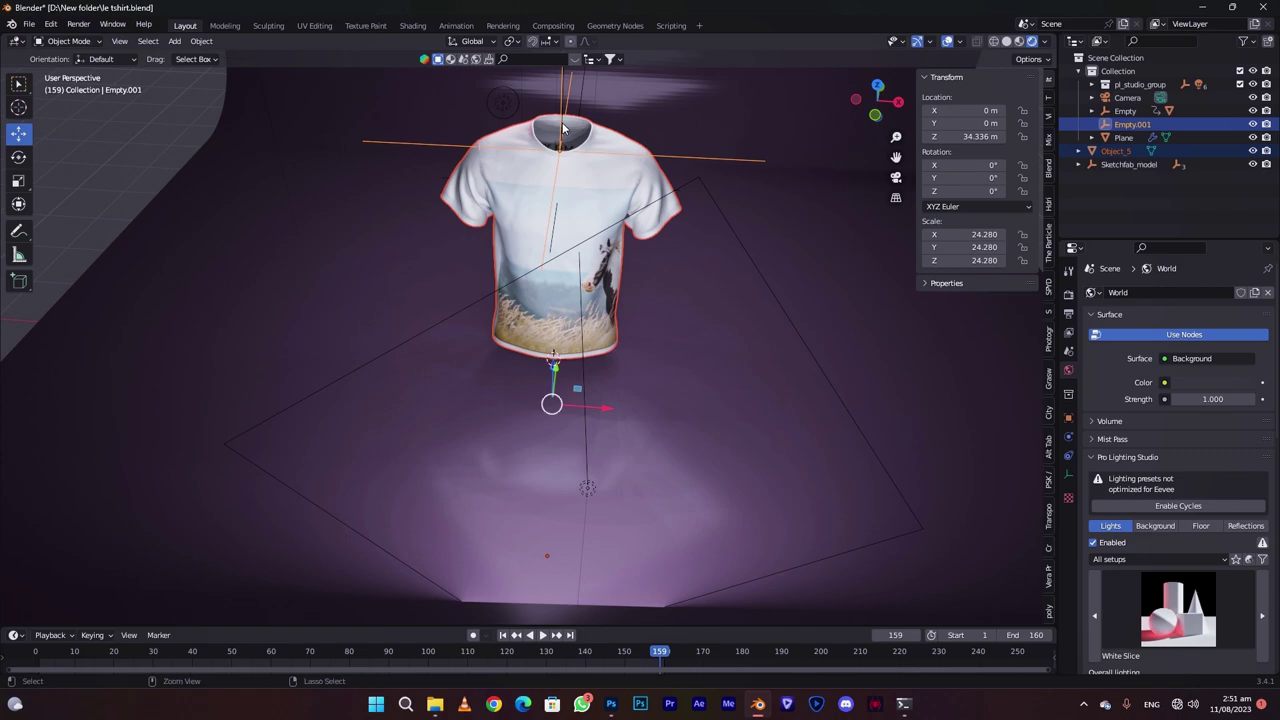
key(ctrl+p)
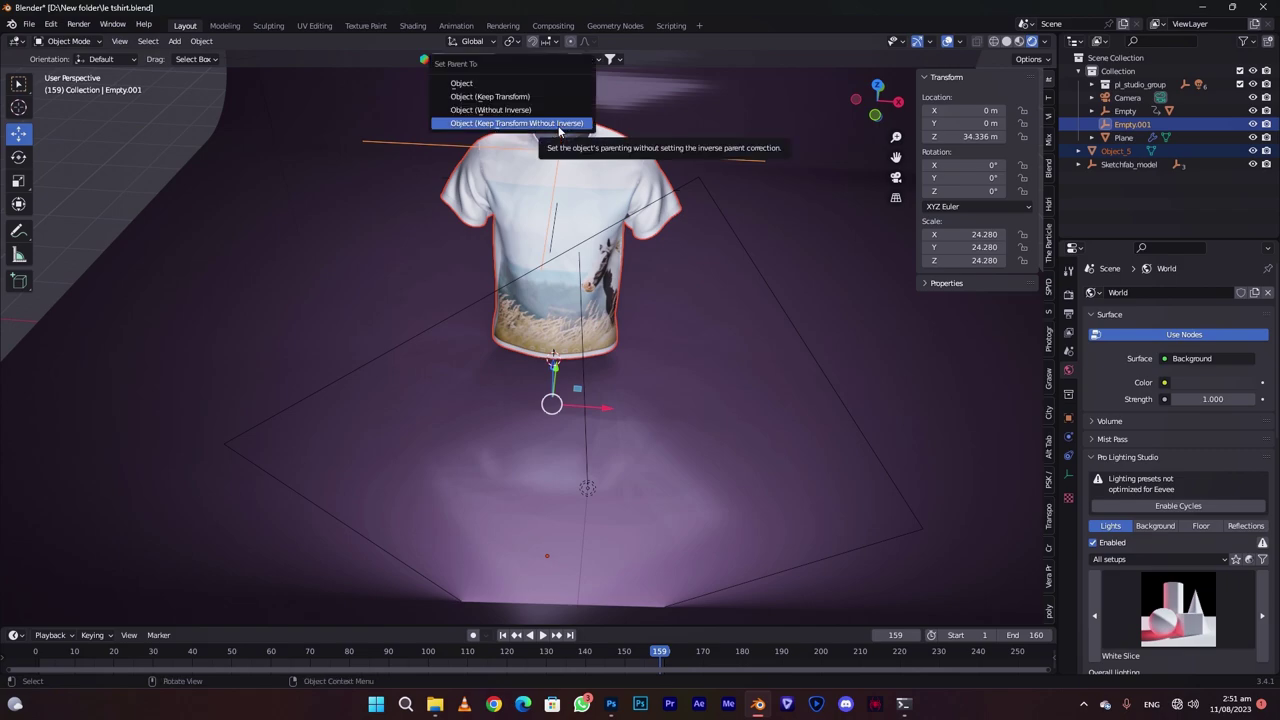
click(559, 123)
click(605, 163)
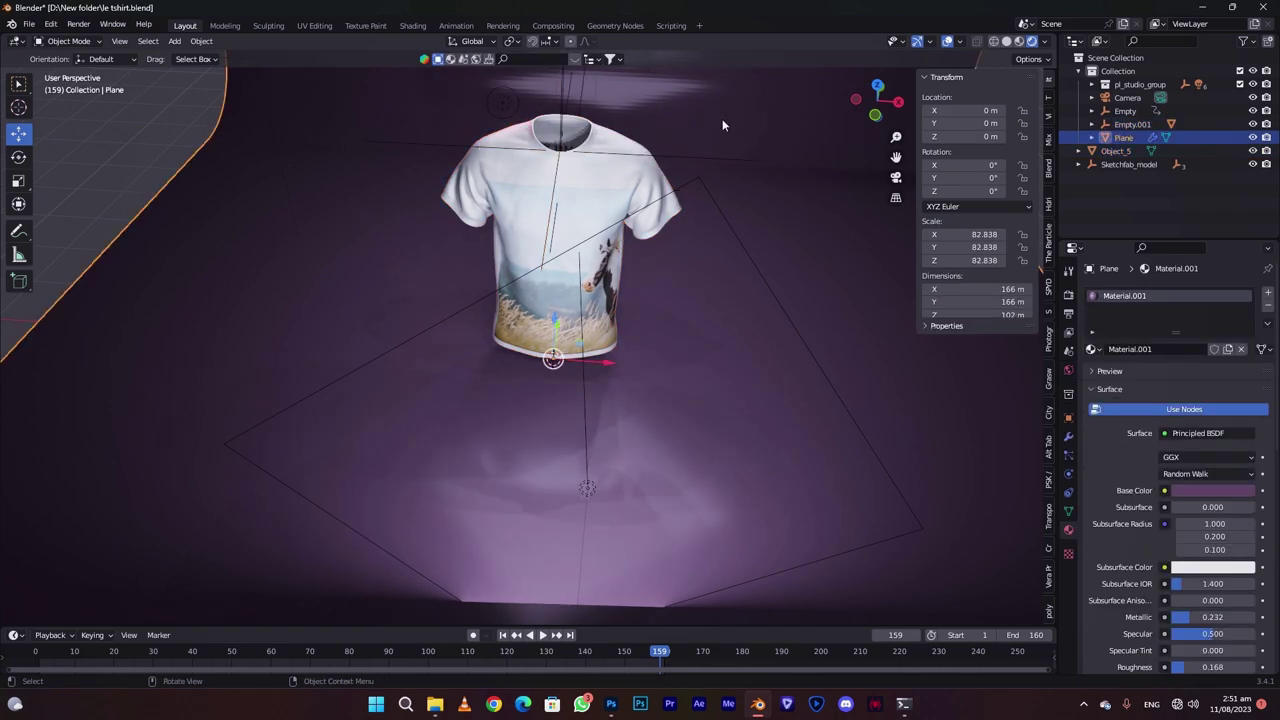
click(656, 153)
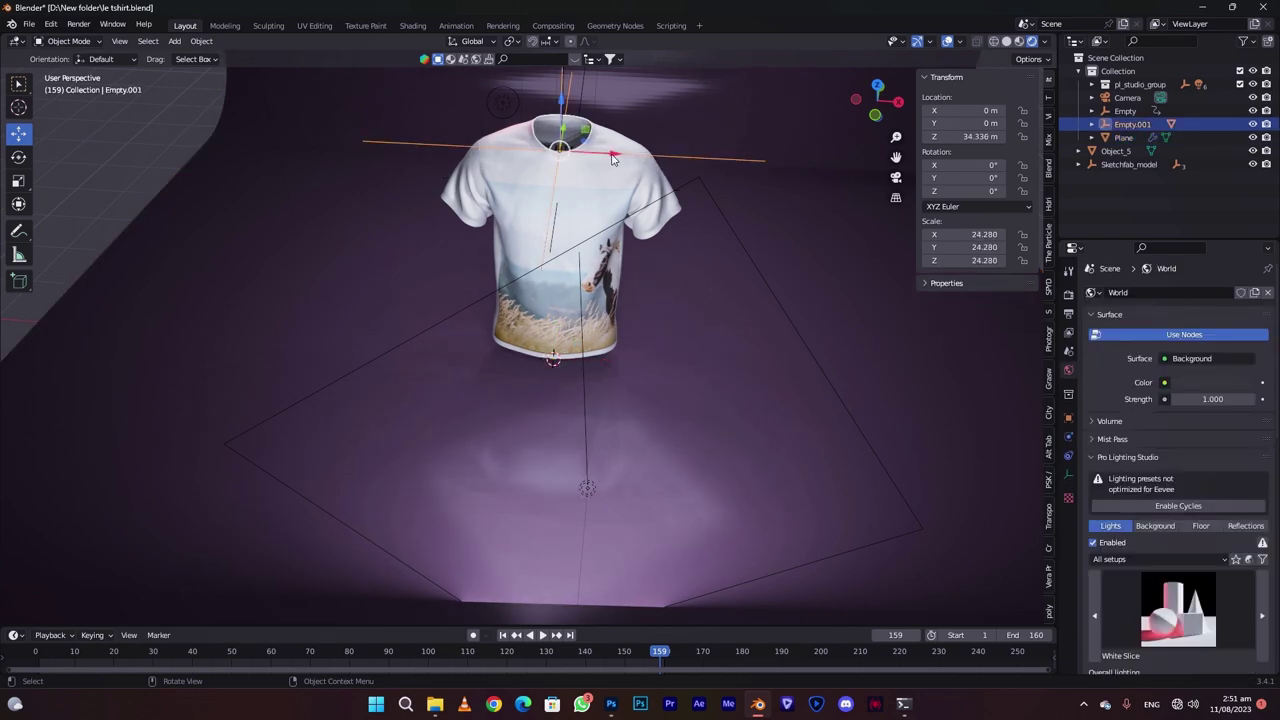
drag(614, 153, 708, 163)
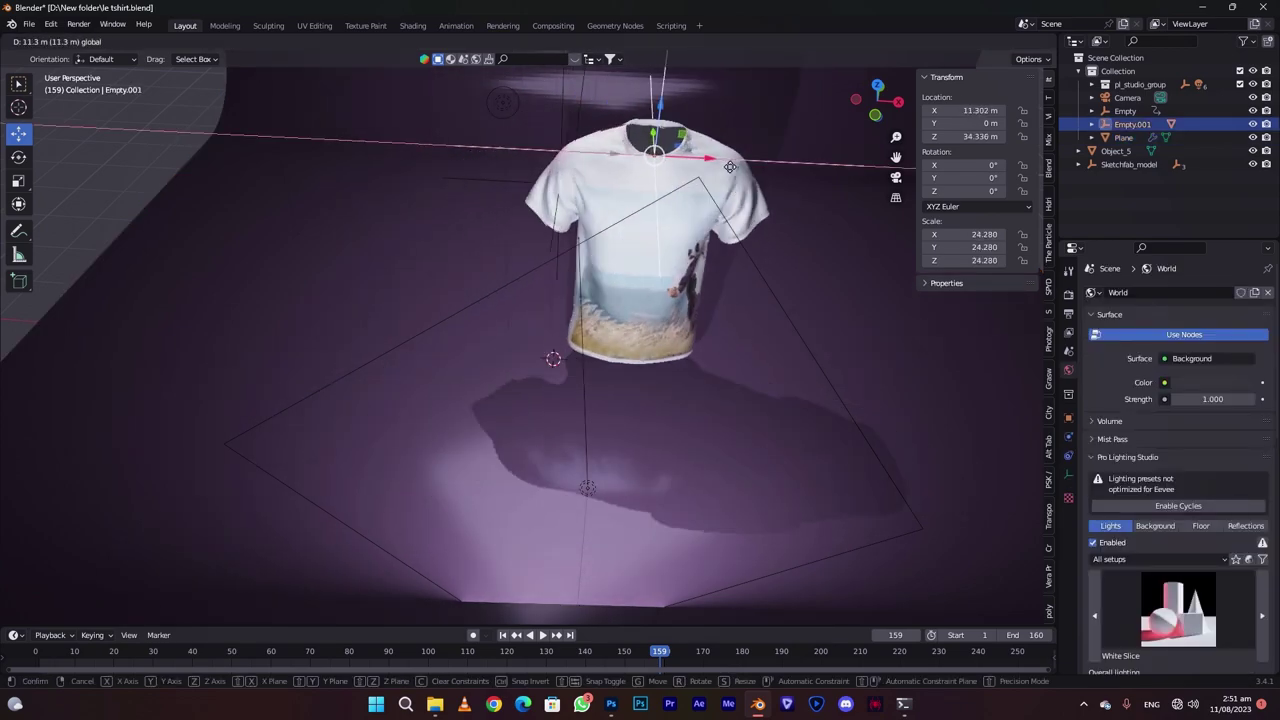
right_click(630, 213)
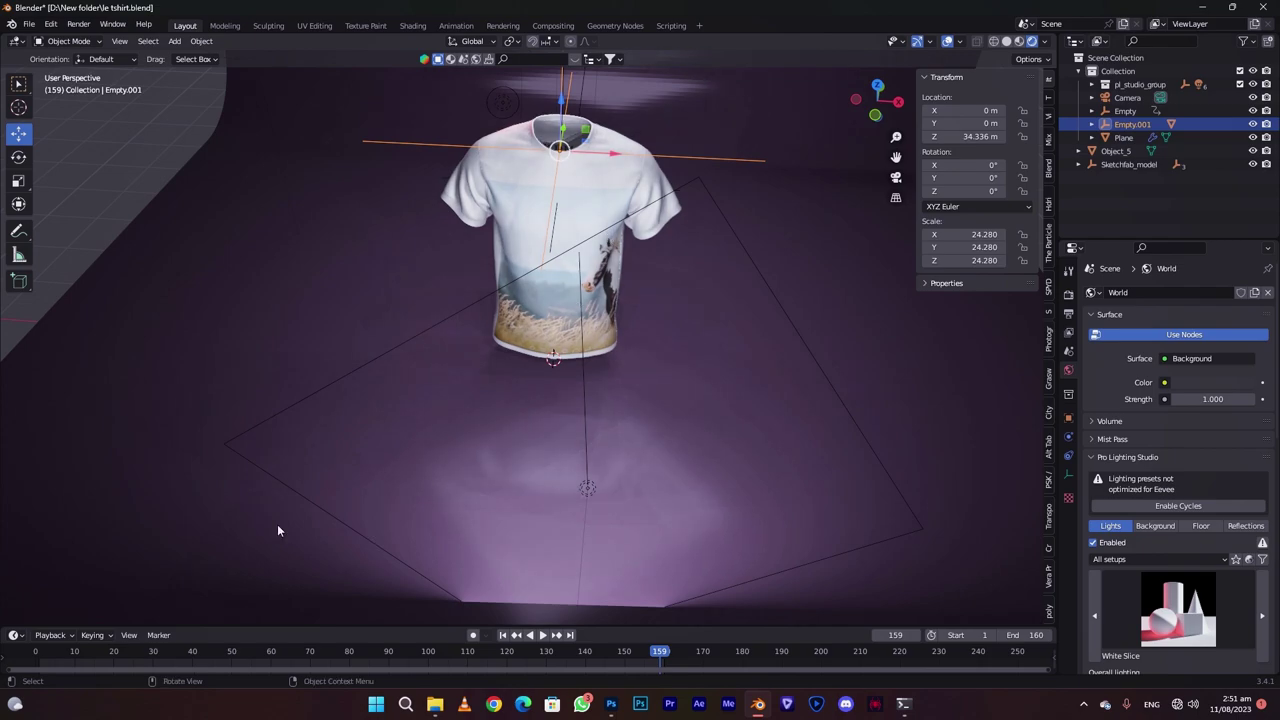
key(KP_0)
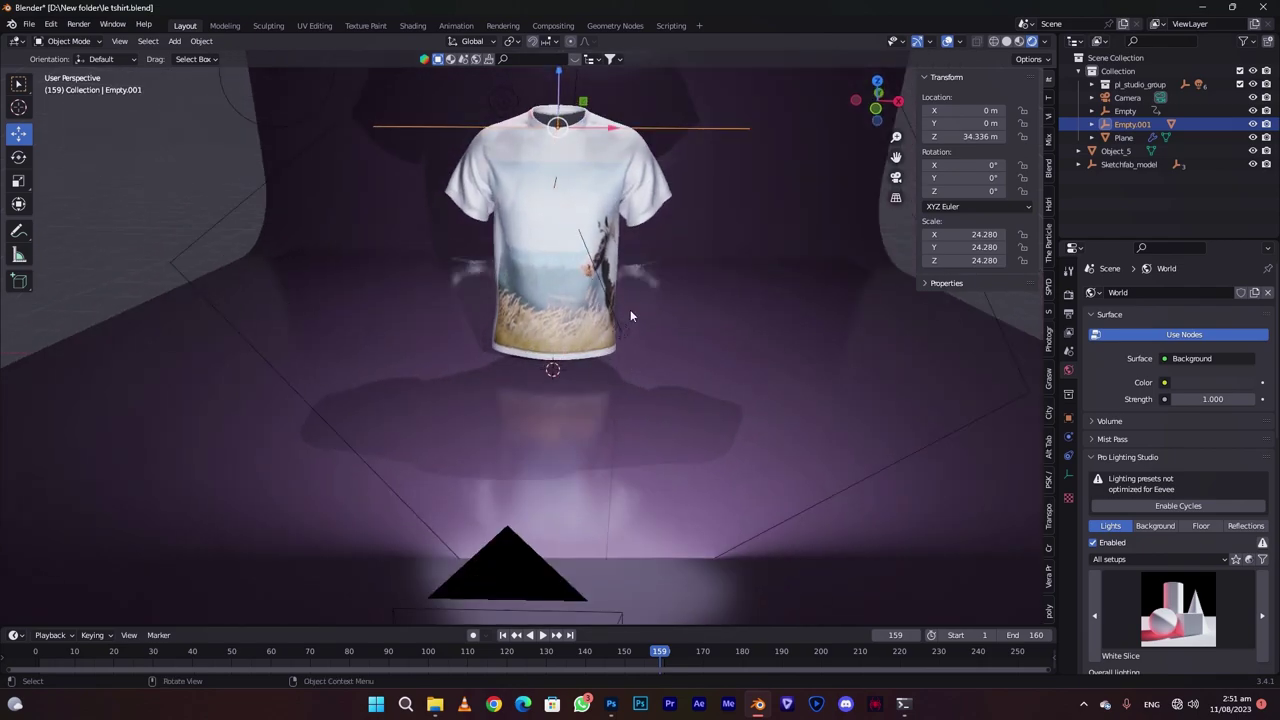
Step: Keyframe the empty's rotation at frame 1 and advance to frame 150
key(shift+Left)
key(shift+alt+z)
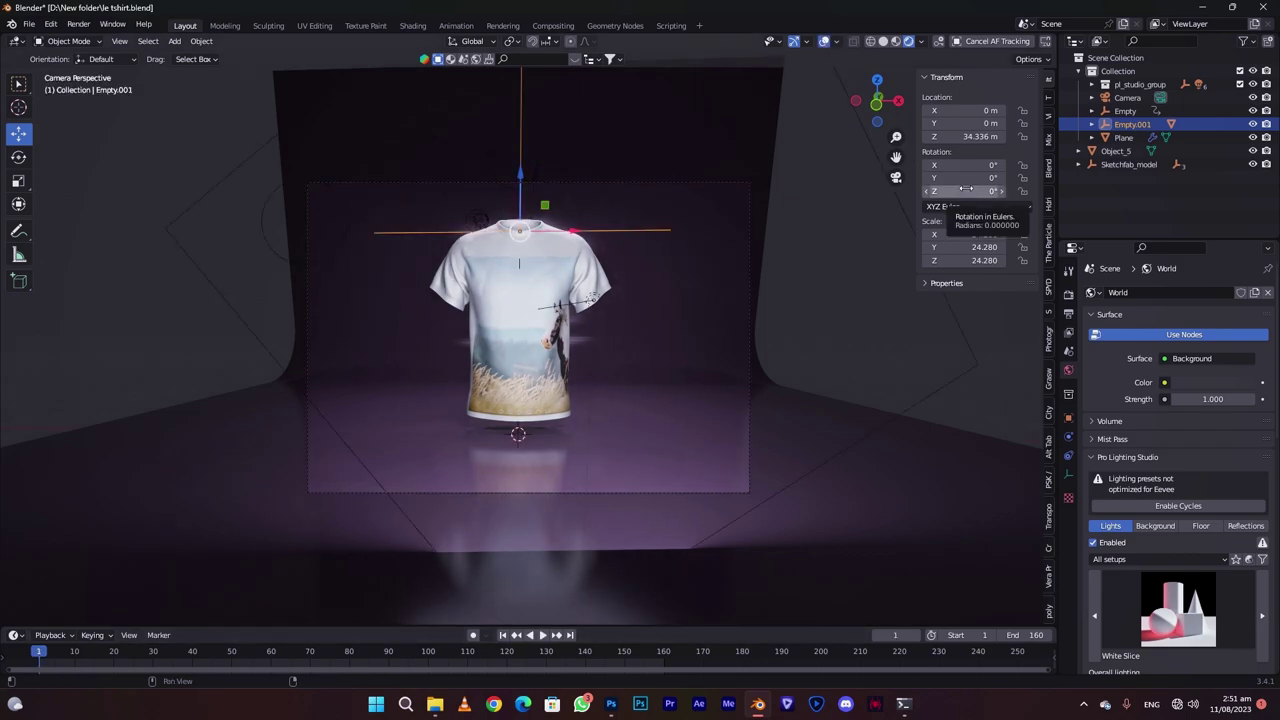
key(i)
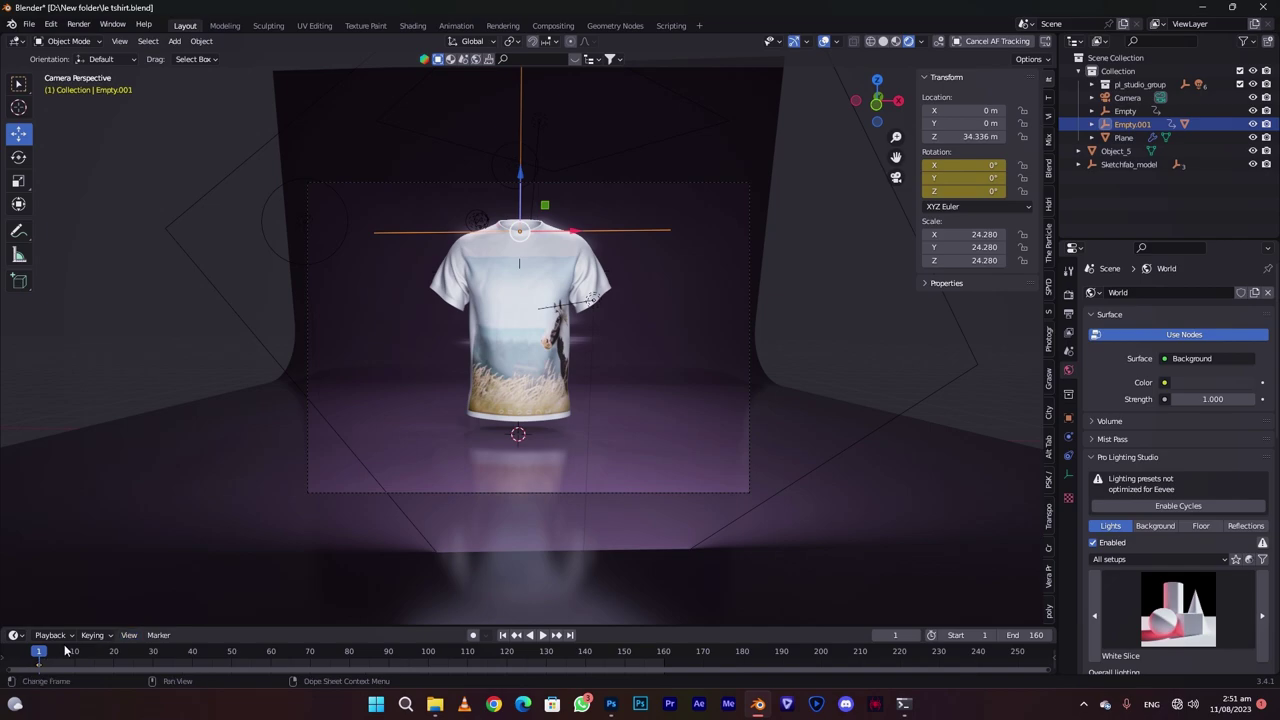
mouse_move(113, 623)
mouse_down()
mouse_move(50, 602)
mouse_move(506, 642)
mouse_up()
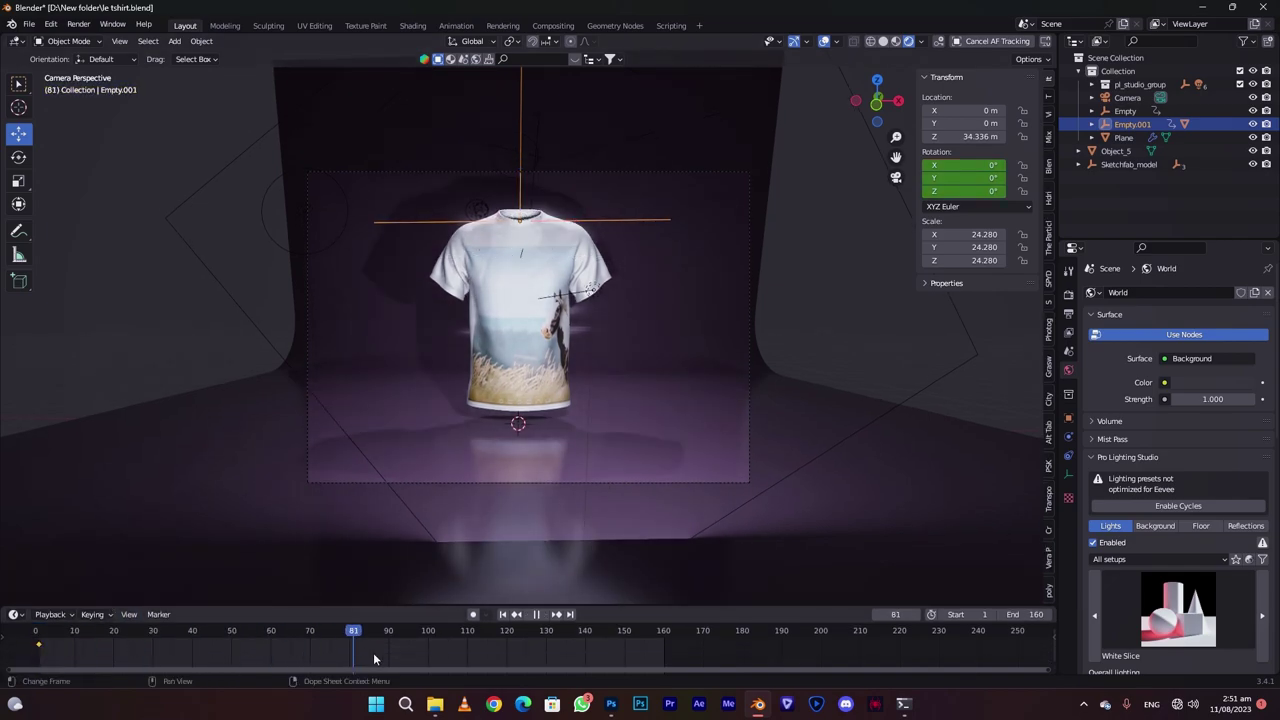
key(space)
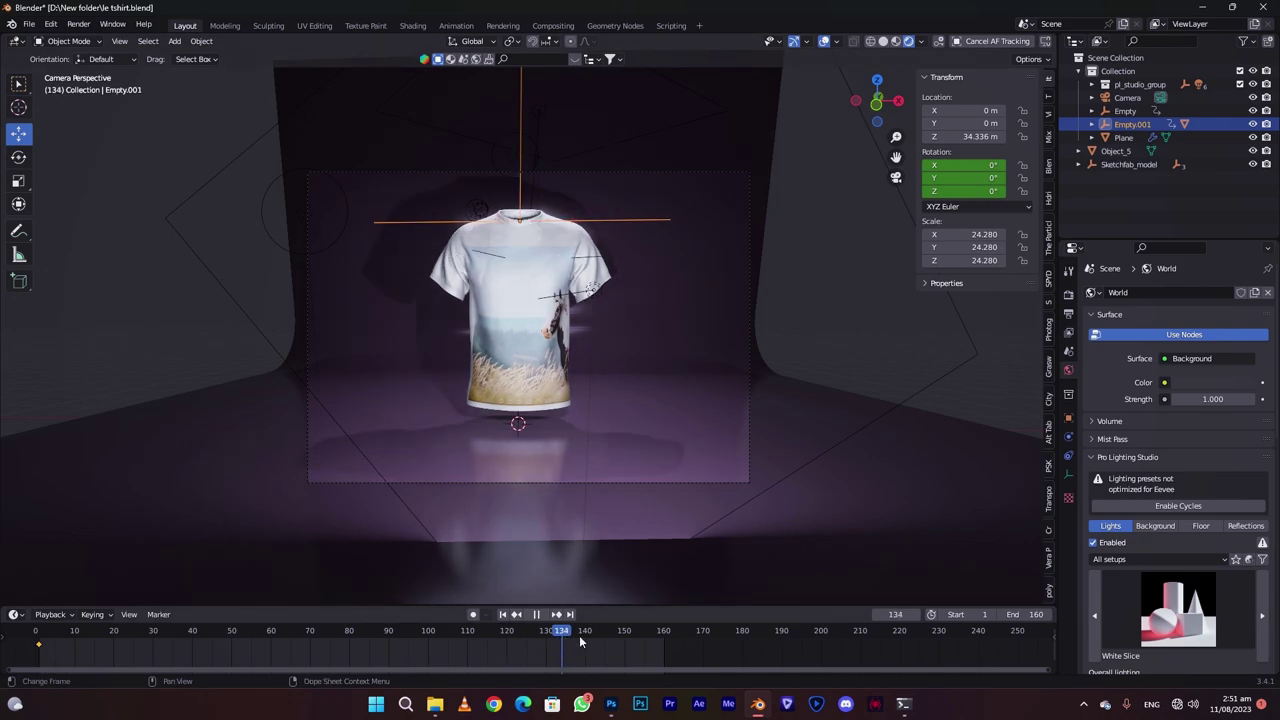
key(space)
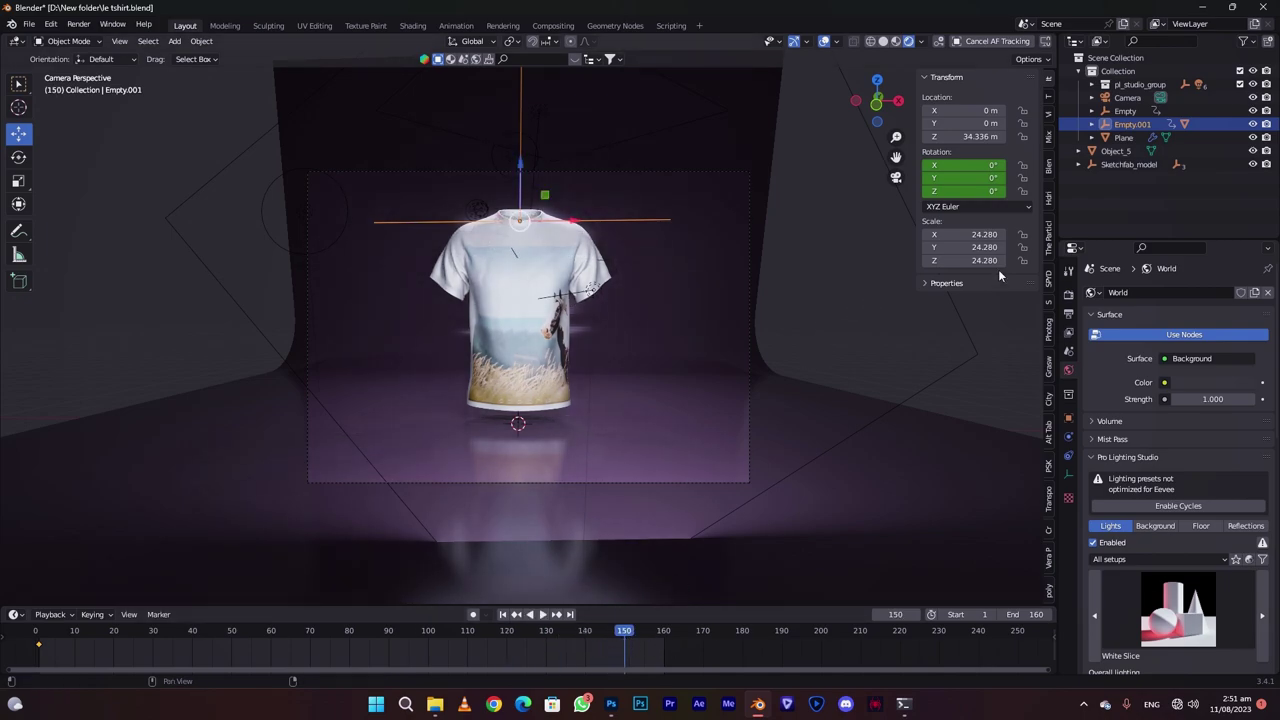
Step: Keyframe a Z rotation of 360° at frame 150 and play back the spin
click(975, 188)
text(360)
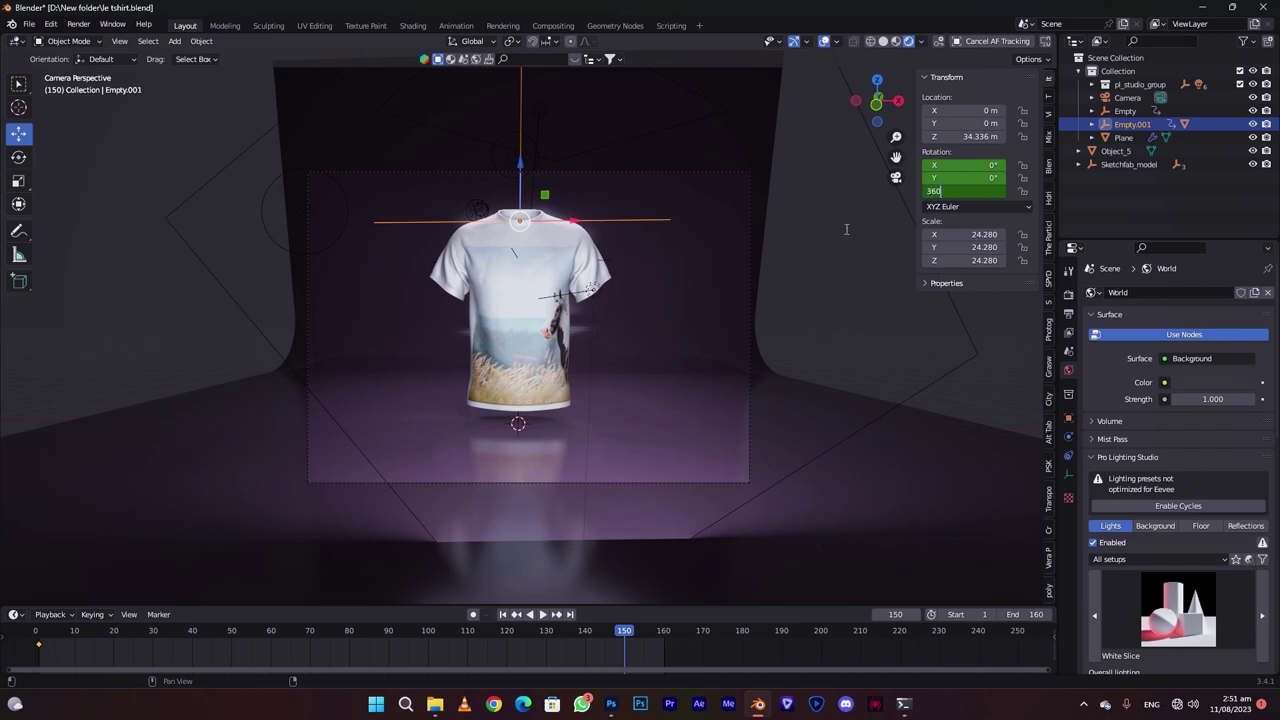
key(Return)
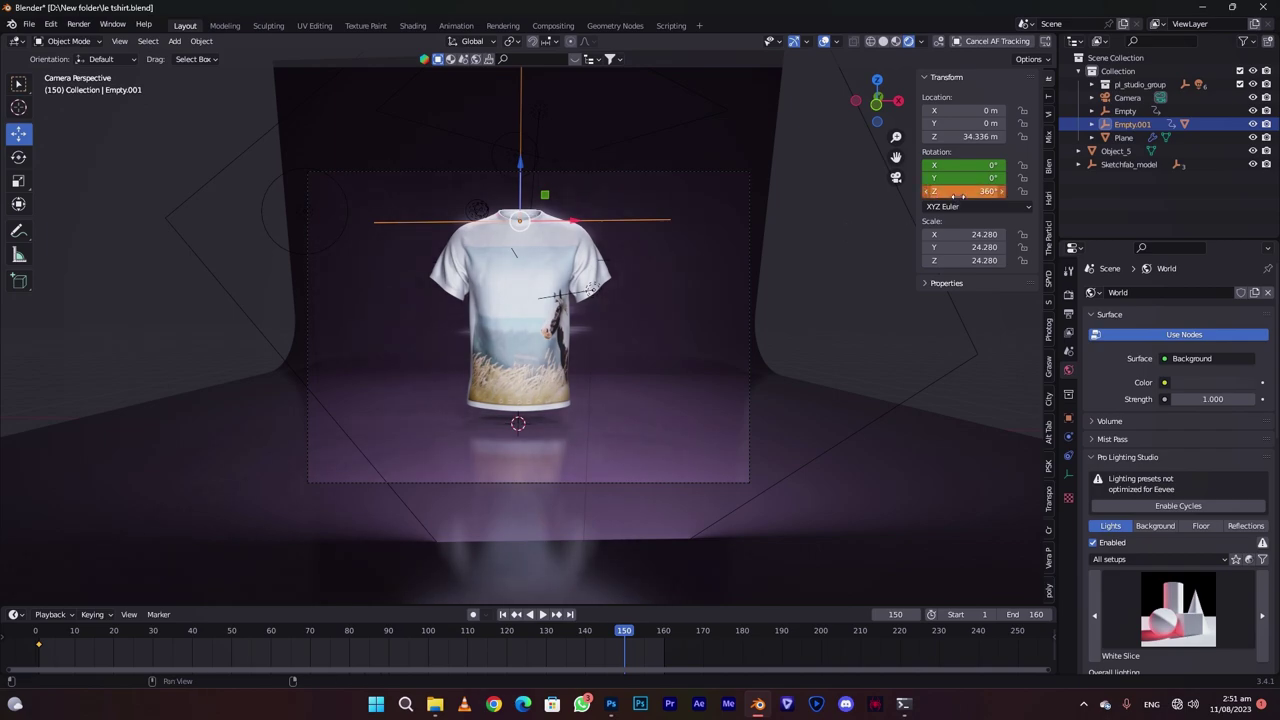
key(i)
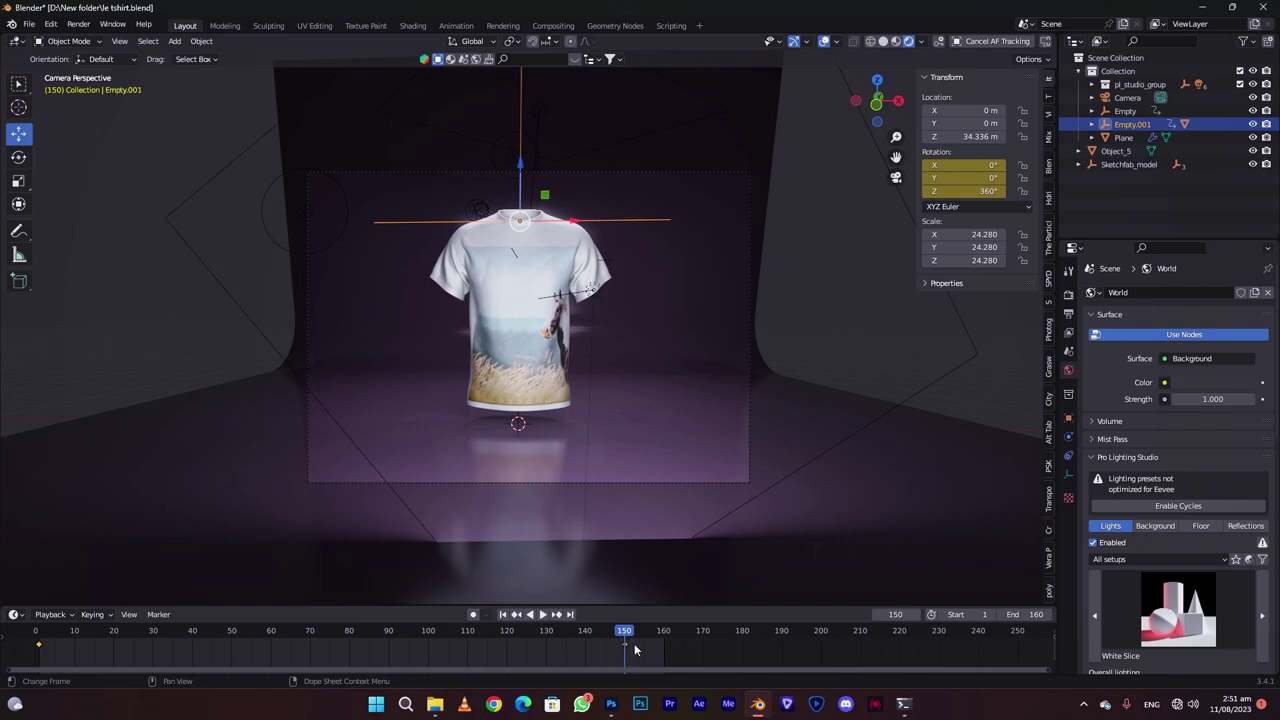
click(35, 648)
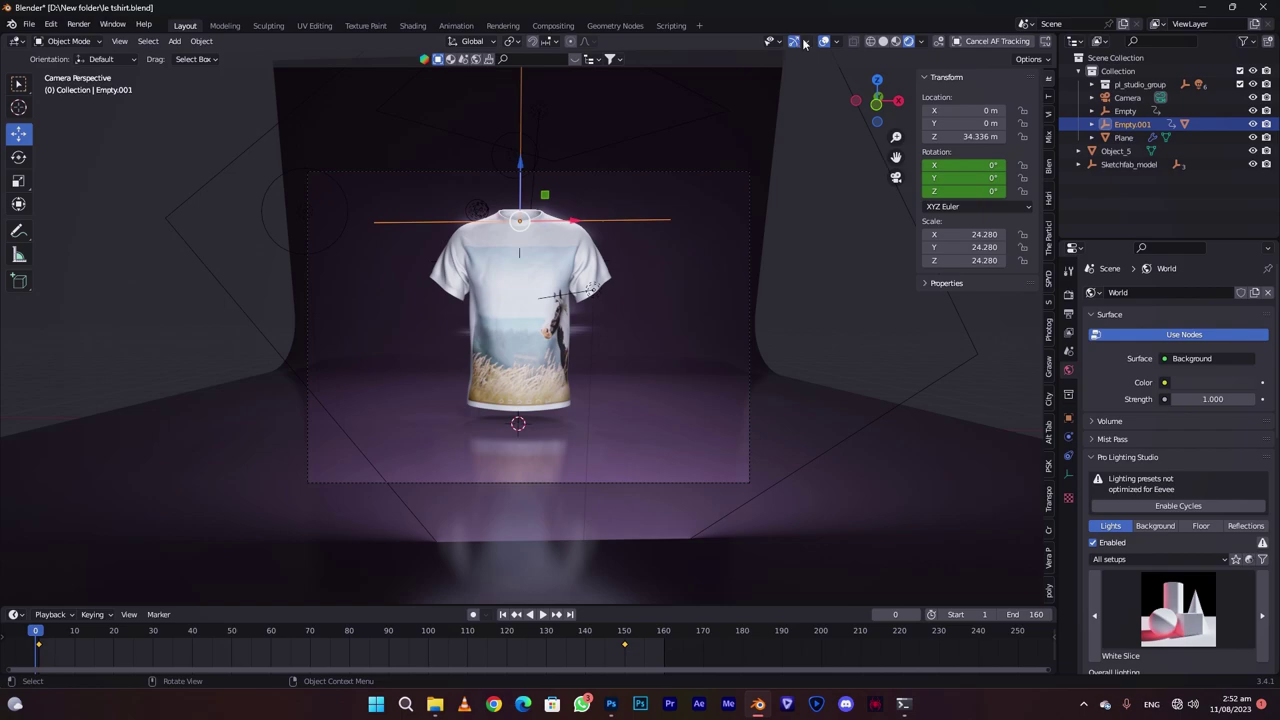
click(823, 41)
click(543, 615)
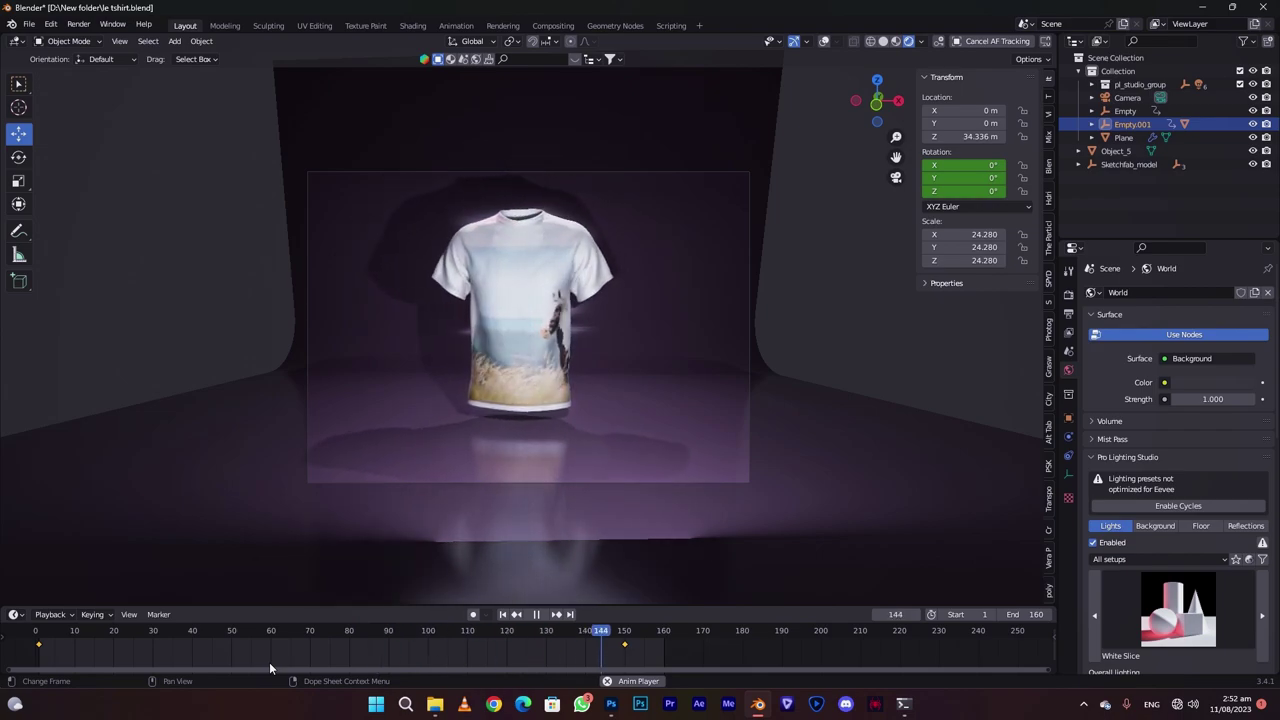
key(Escape)
click(1068, 294)
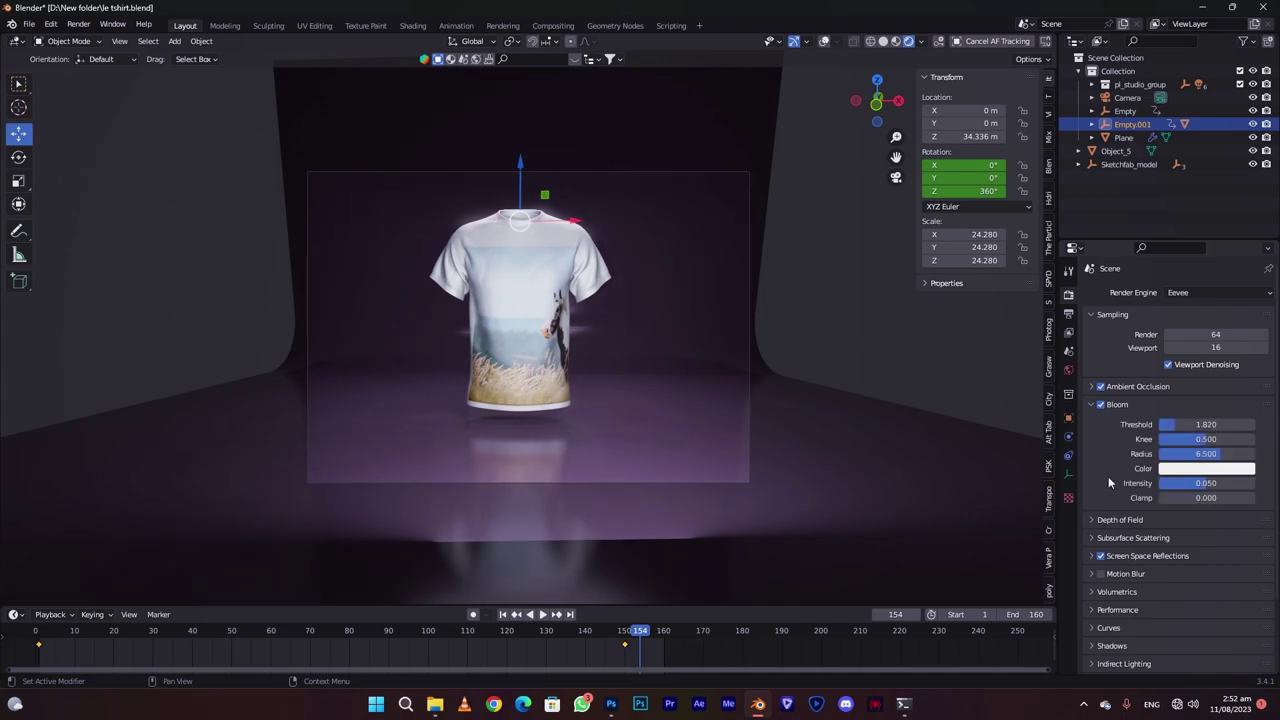
Step: Confirm the output is FFmpeg Video in an MPEG-4 container, then launch Render Animation
scroll(1109, 483, down, 1)
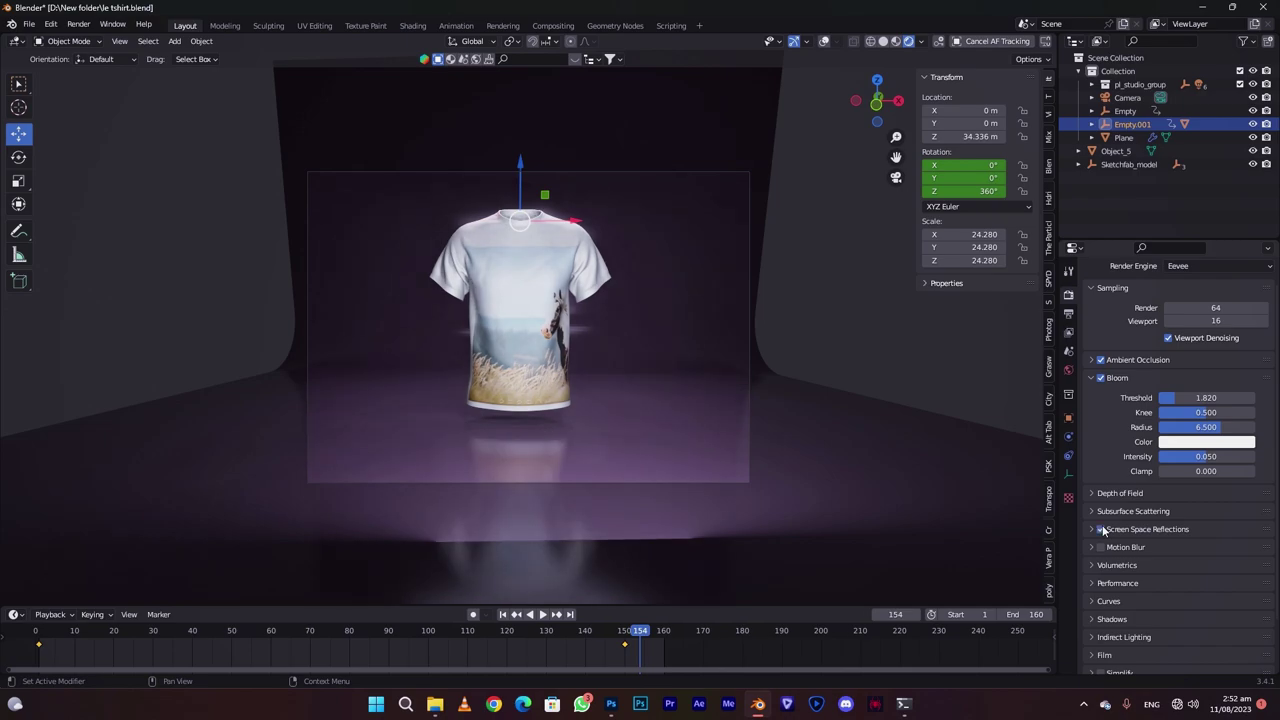
scroll(1123, 432, up, 1)
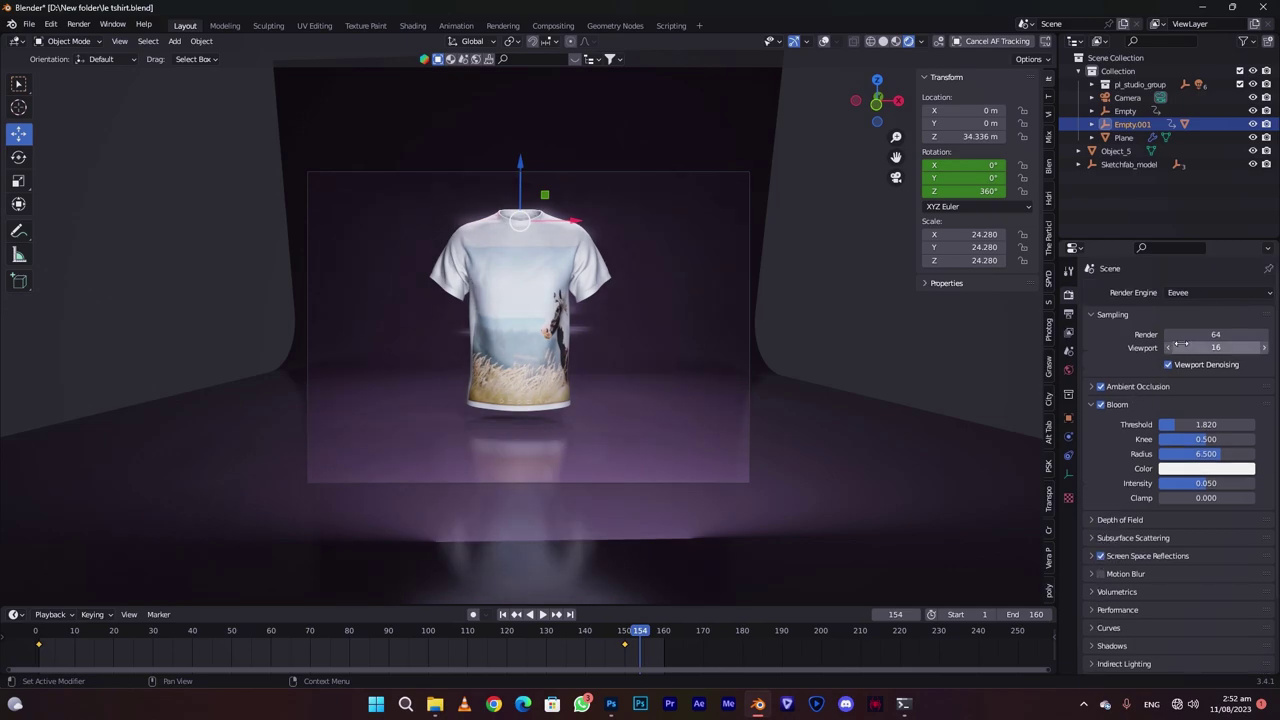
click(1068, 313)
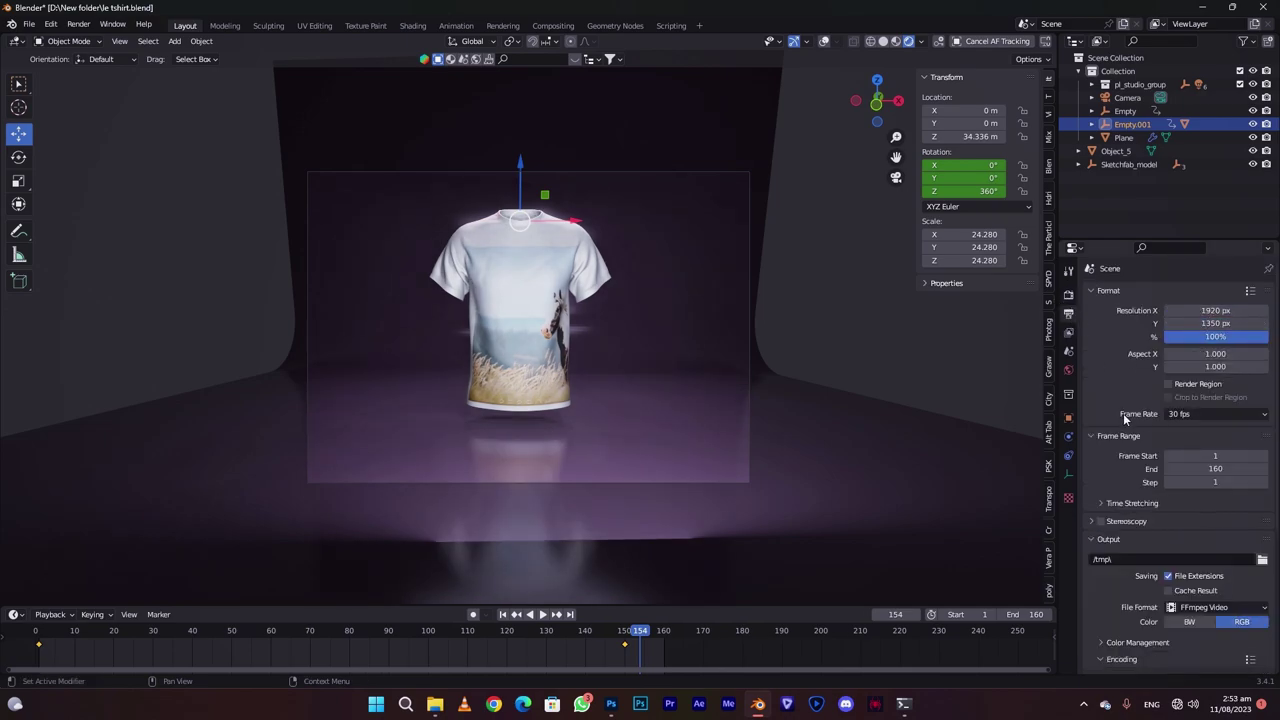
scroll(1118, 438, down, 2)
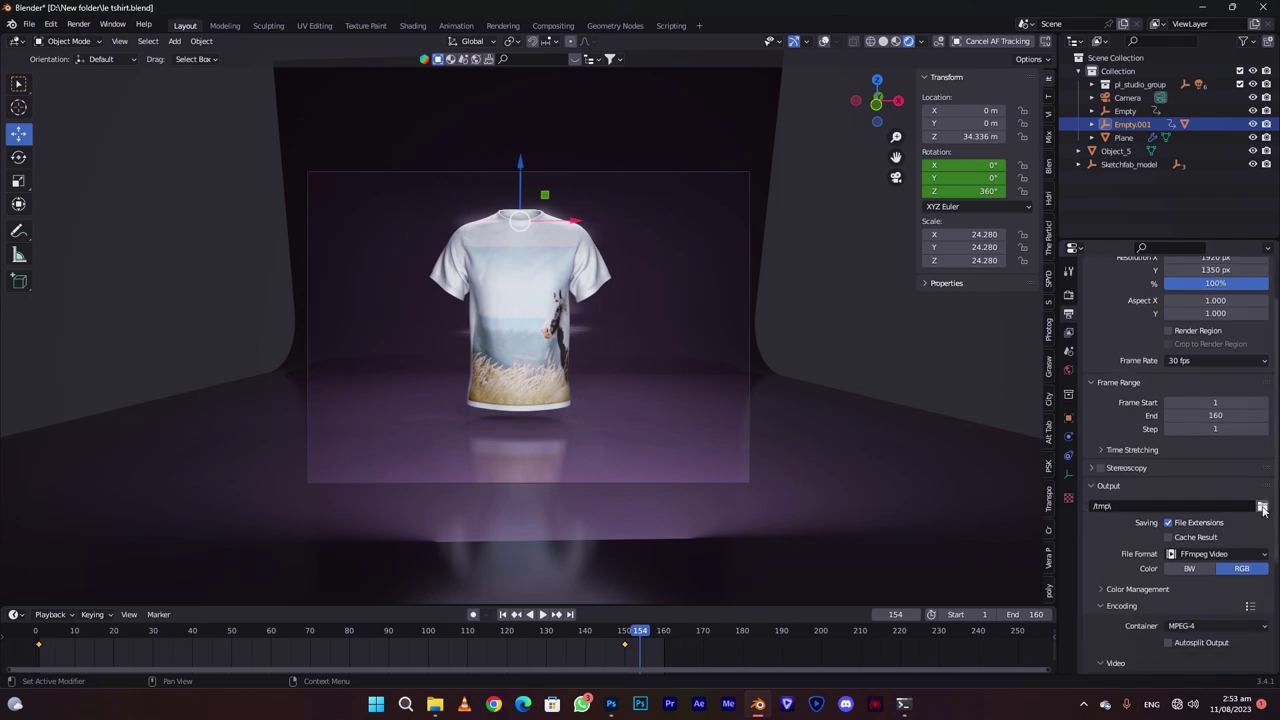
scroll(1222, 510, down, 1)
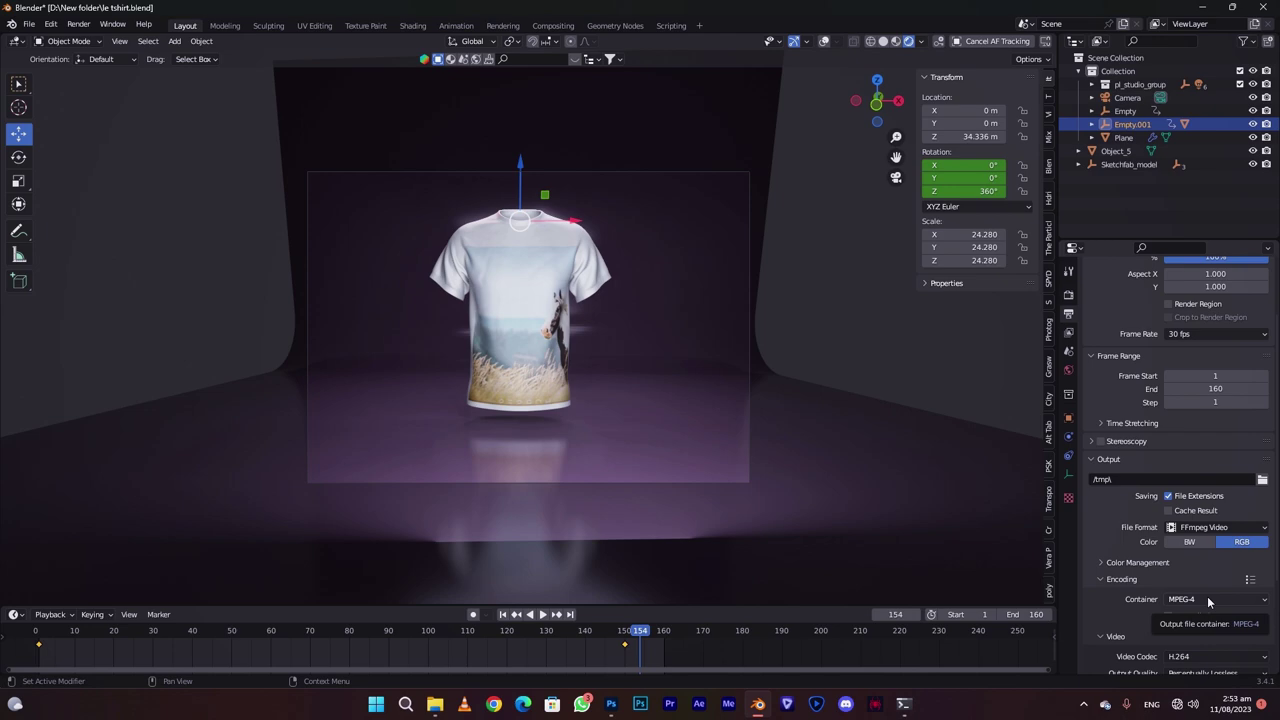
scroll(1208, 601, up, 1)
click(78, 23)
click(119, 55)
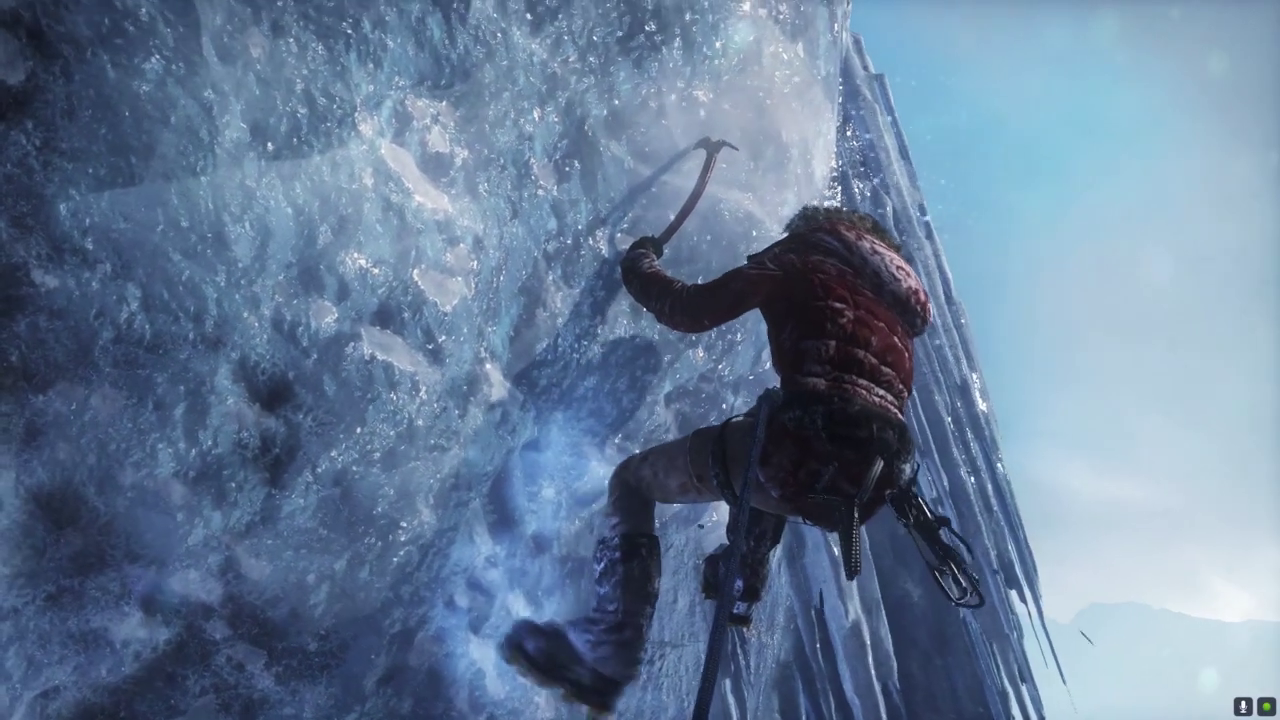